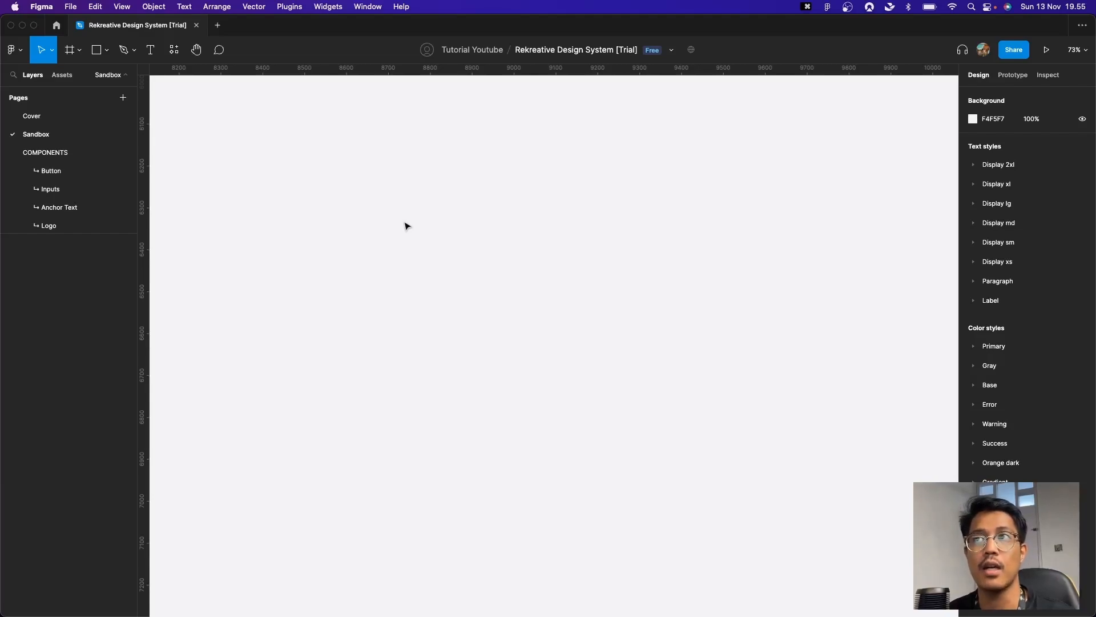
Draw a rectangle about 87 by 39 on the canvas and place a copy beneath it with a gap of about 9.
scroll(423, 212, "up", 5)
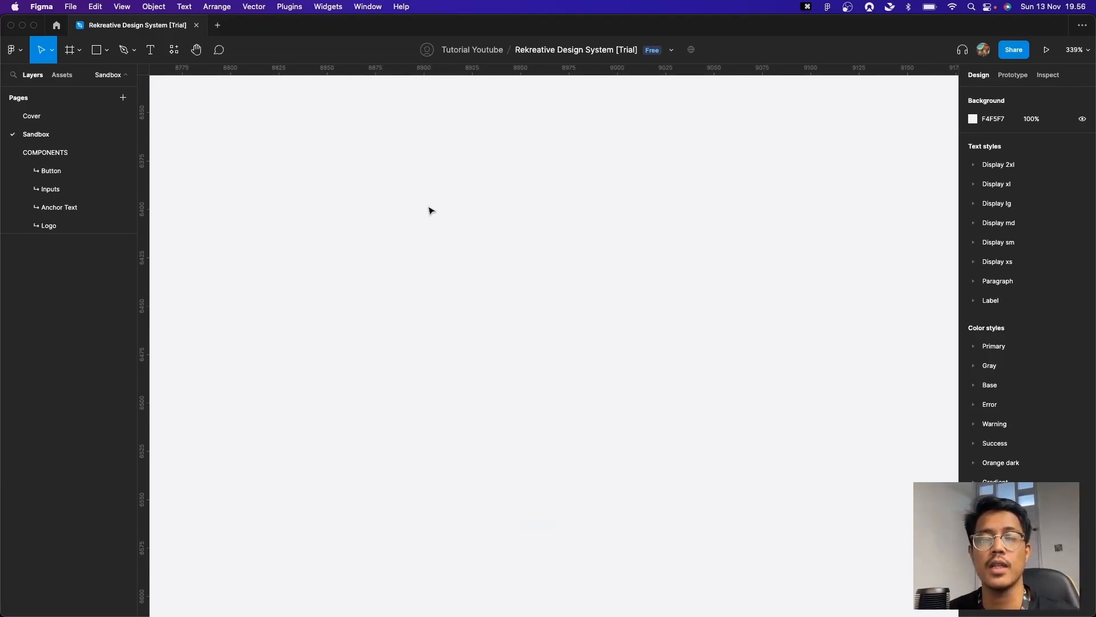
key("r")
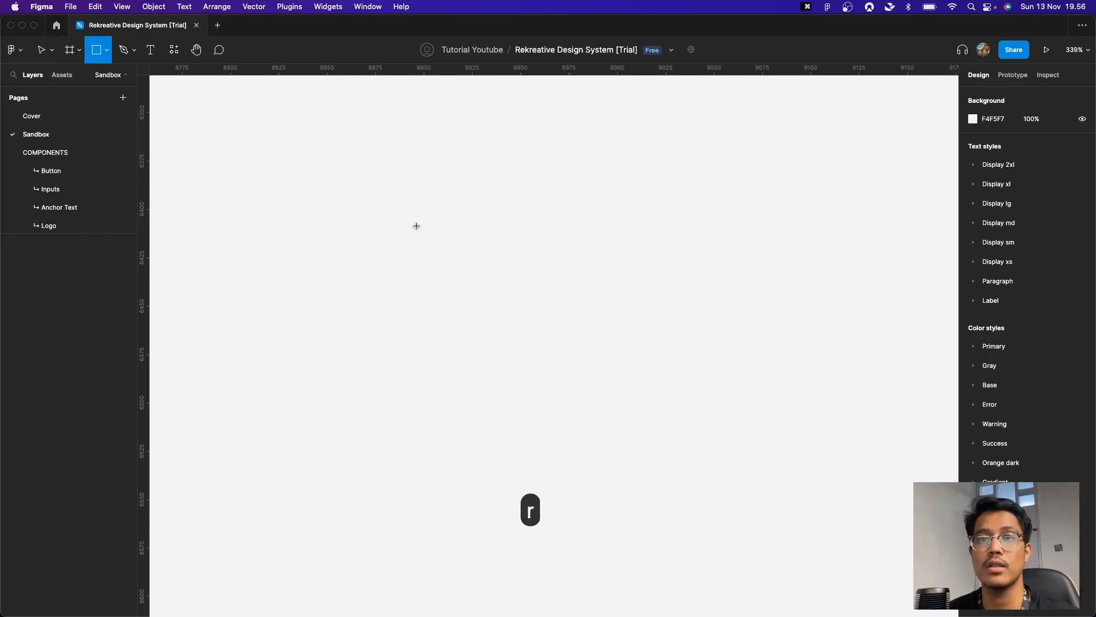
mouse_move(388, 211)
left_mouse_down()
mouse_move(446, 257)
mouse_move(558, 290)
left_mouse_up()
left_click_drag(455, 247, 474, 340)
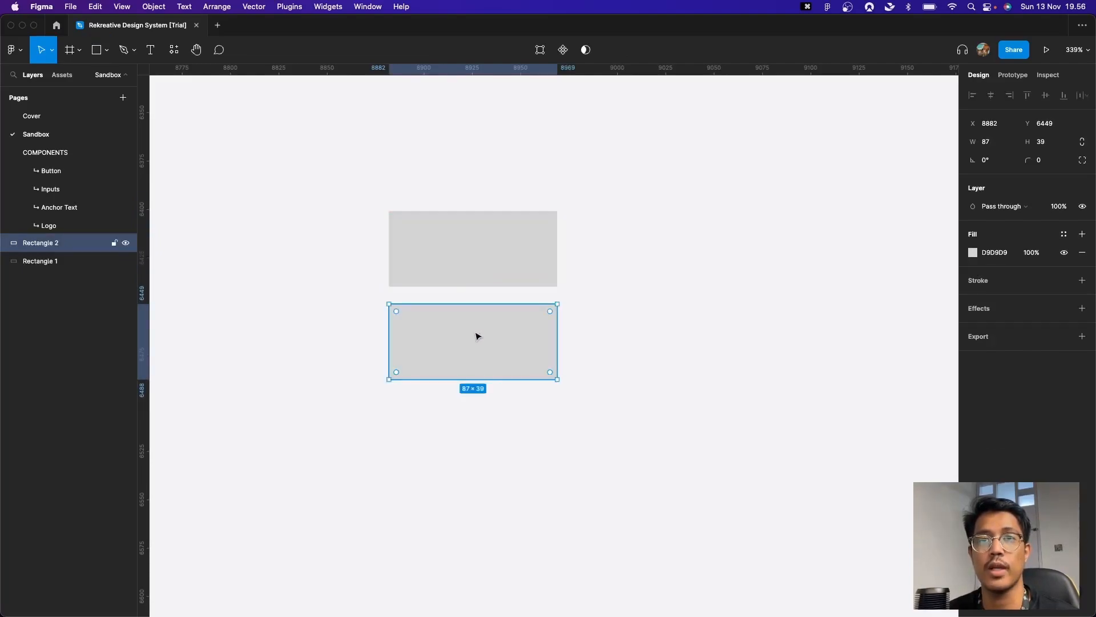
left_click(643, 299)
left_click_drag(313, 167, 607, 429)
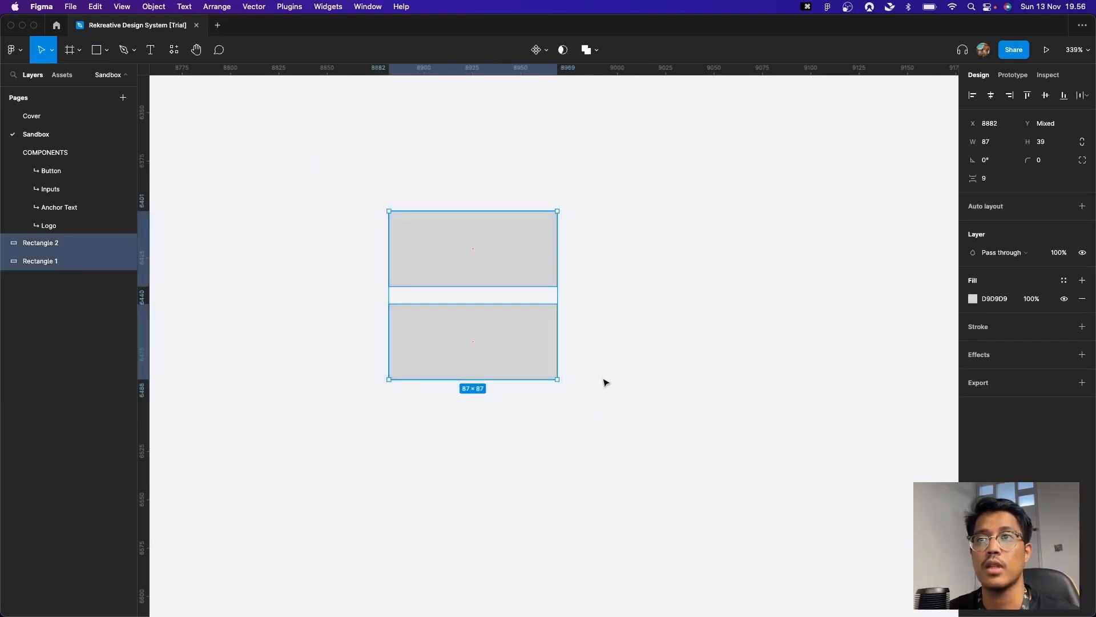
Fill the upper rectangle with red and the lower rectangle with green.
left_click(522, 276)
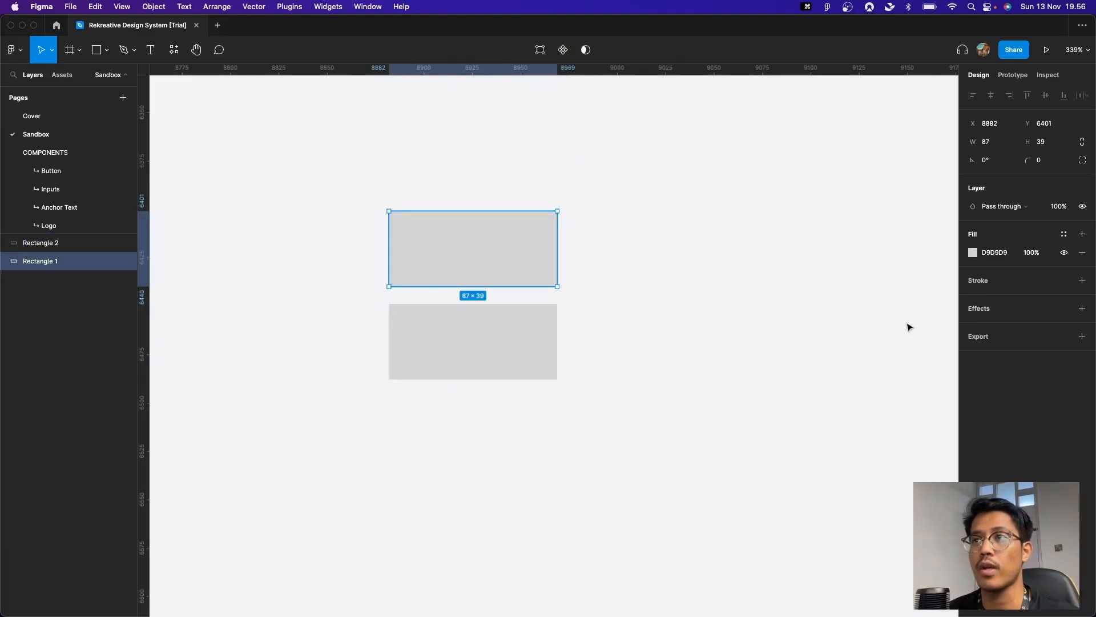
left_click(1008, 257)
type("red")
key("Return")
left_click(404, 333)
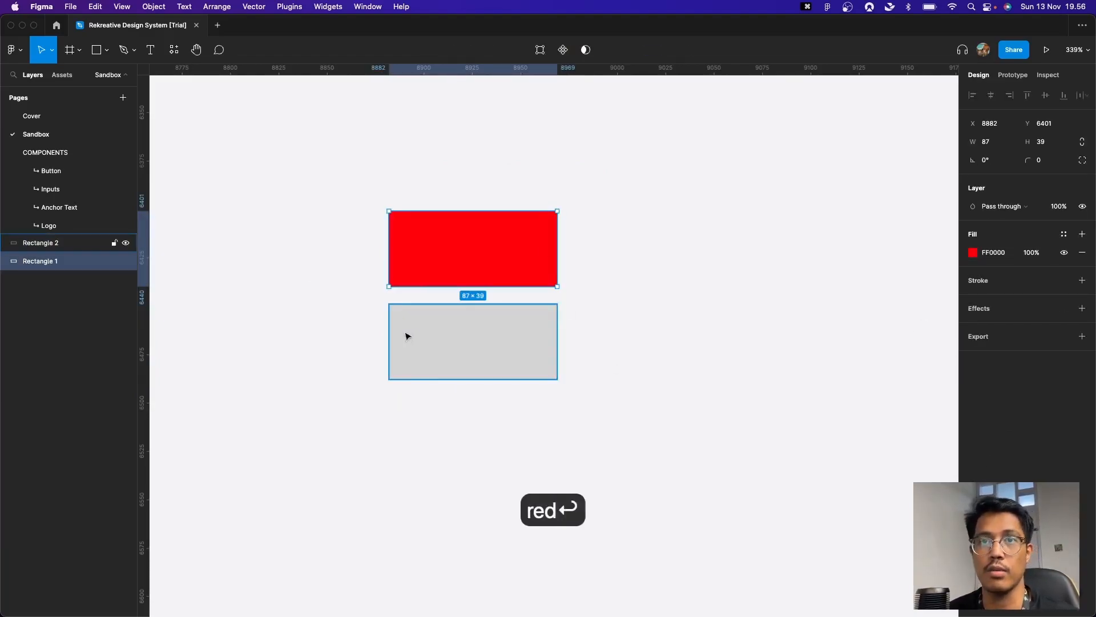
left_click(992, 253)
type("green")
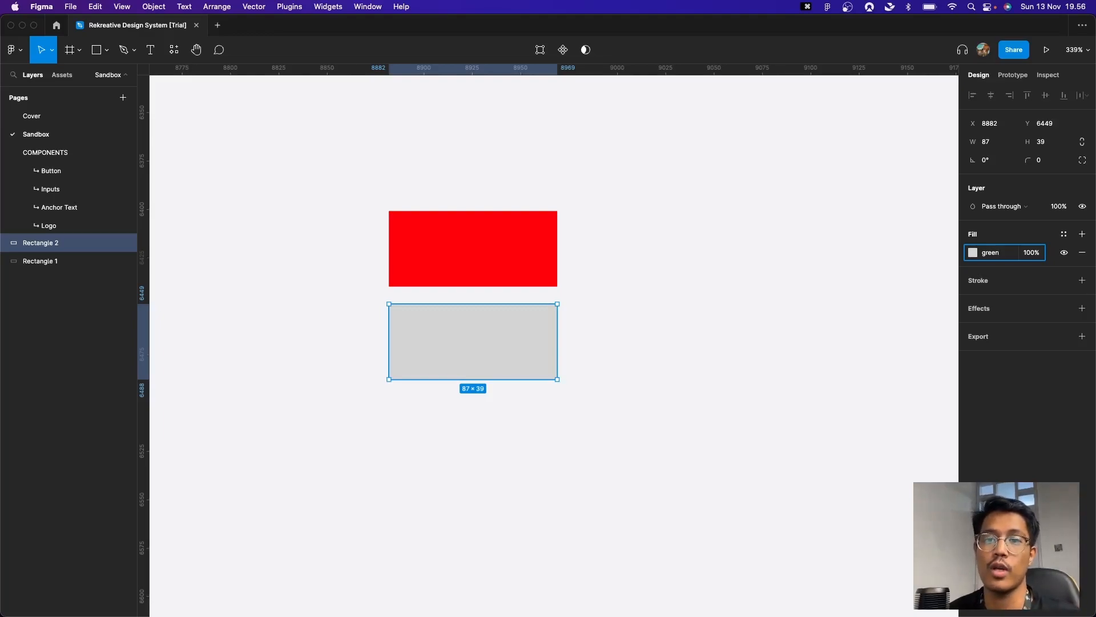
key("Return")
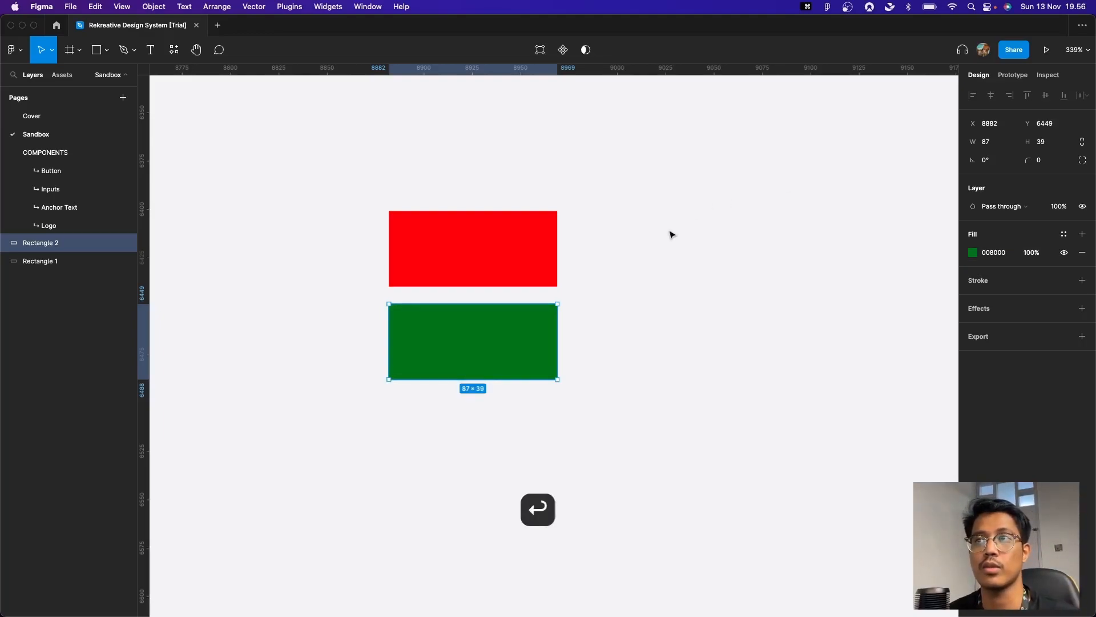
Try adding auto layout to the red and green rectangles, and undo it.
left_click(649, 294)
left_click_drag(619, 414, 372, 211)
left_click(653, 434)
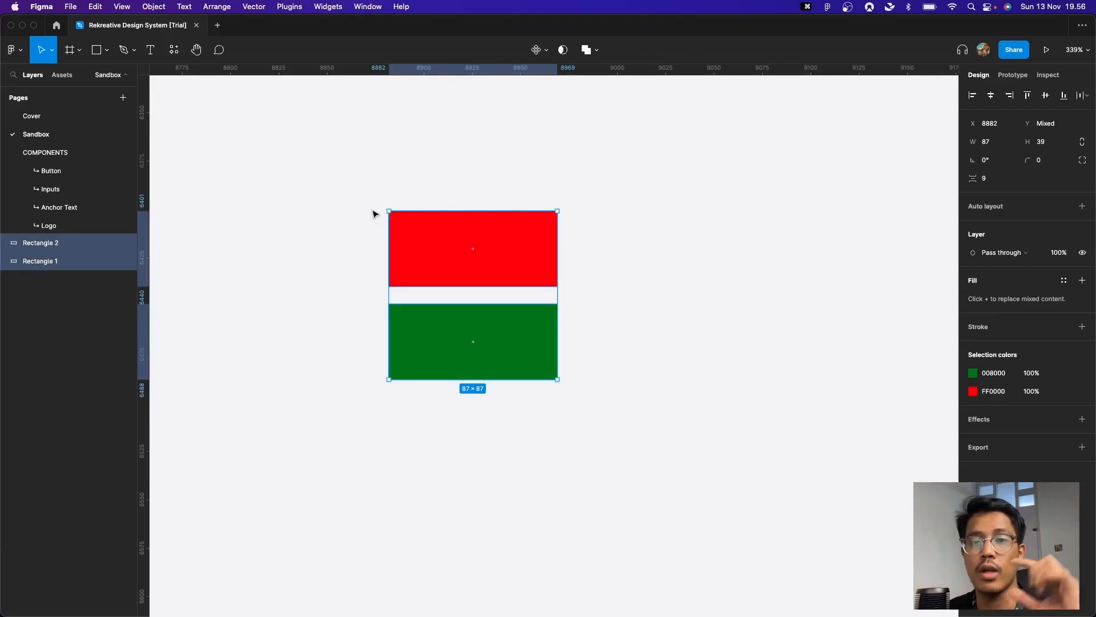
left_click(651, 272)
left_click_drag(626, 451, 392, 223)
right_click(423, 232)
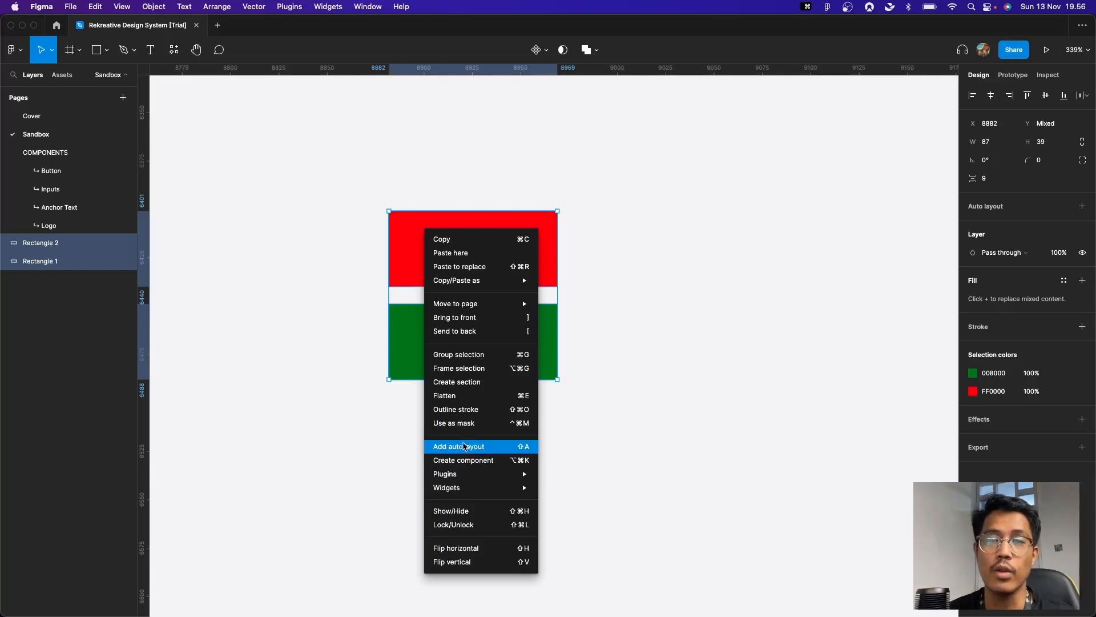
left_click(467, 446)
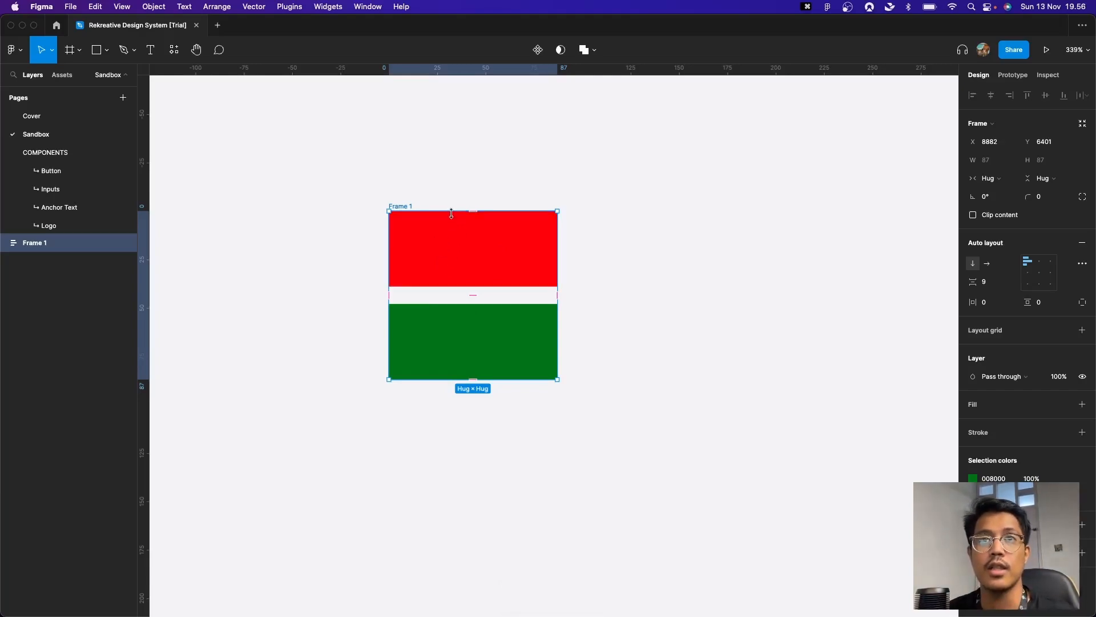
key("ctrl+z")
Try applying auto layout to both rectangles and removing it from the resulting frame, and undo both changes.
left_click(612, 419)
left_click_drag(612, 419, 434, 231)
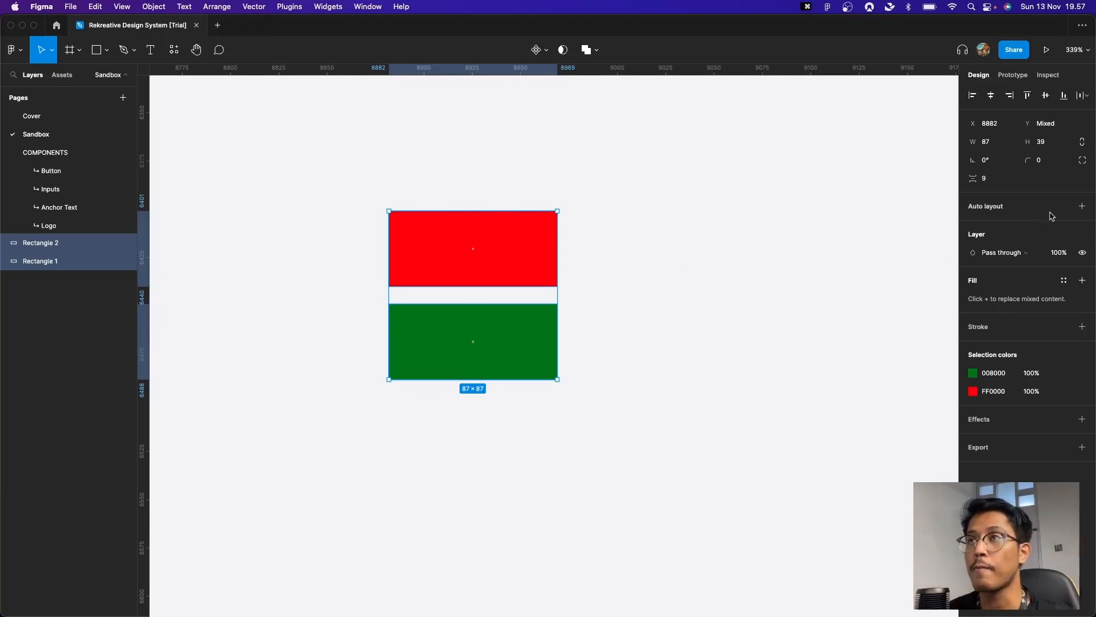
left_click(1083, 207)
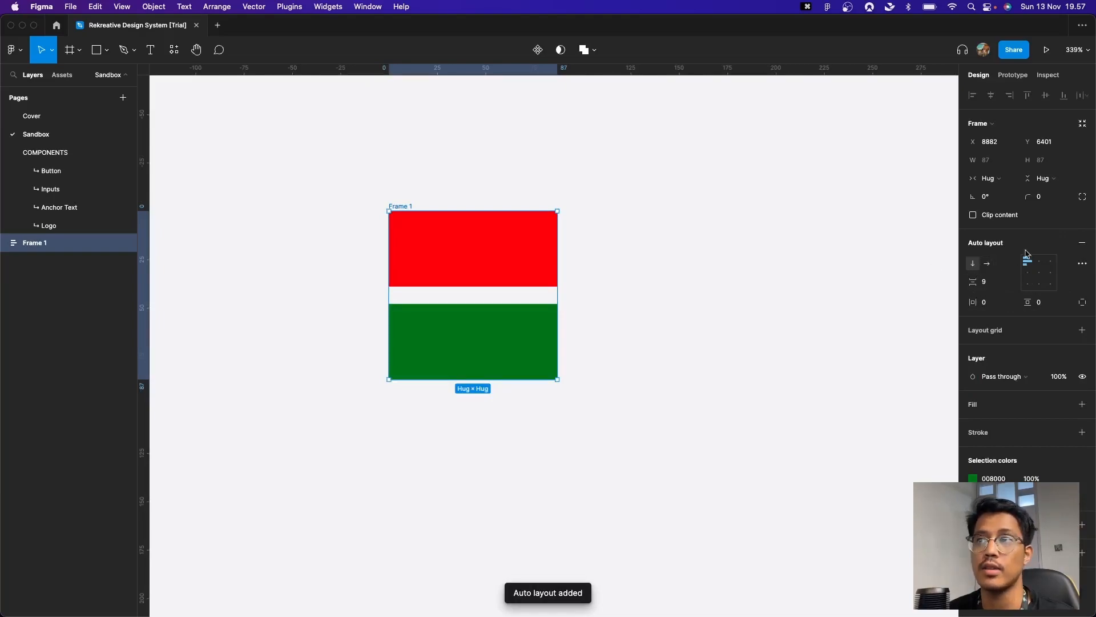
left_click(1079, 244)
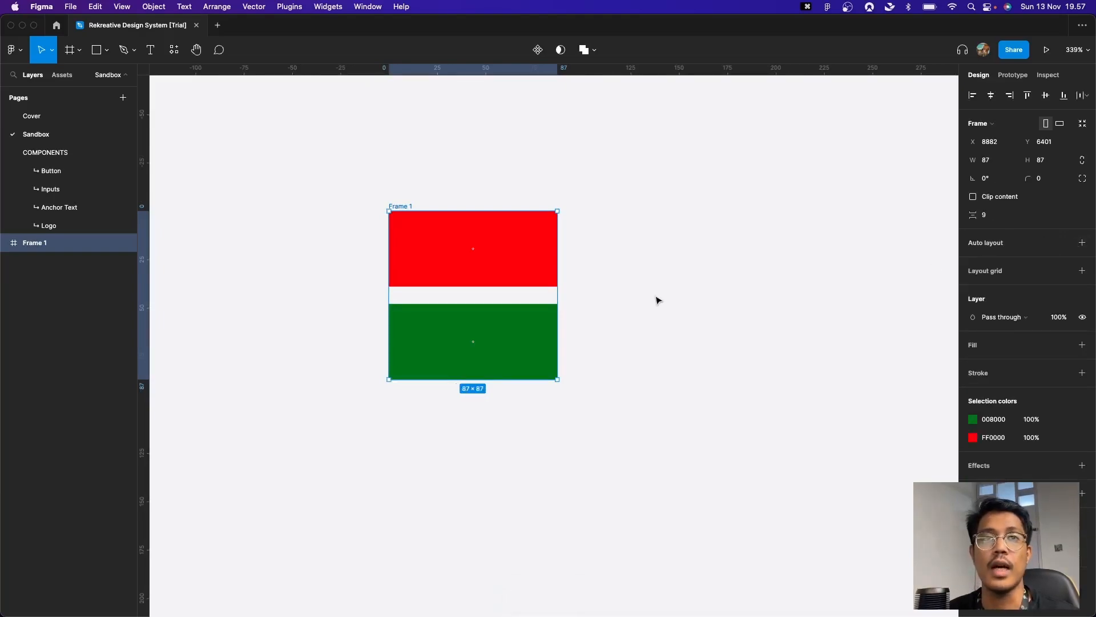
key("super+z")
key("super+z")
Wrap the red and green rectangles in an auto layout frame.
left_click(637, 392)
left_click_drag(650, 448, 401, 226)
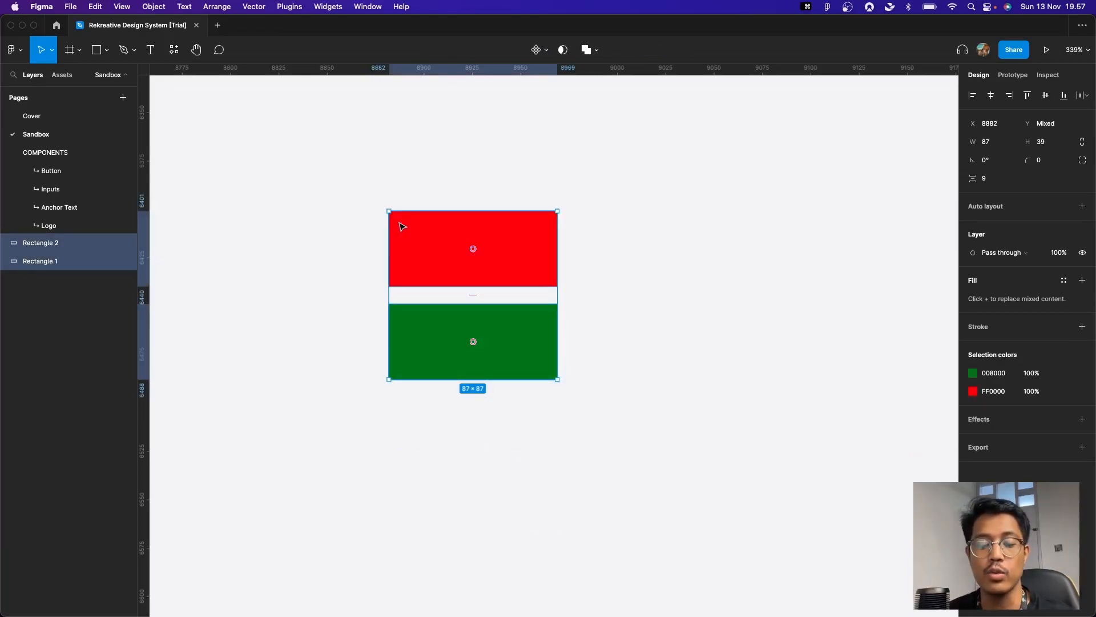
key("shift+a")
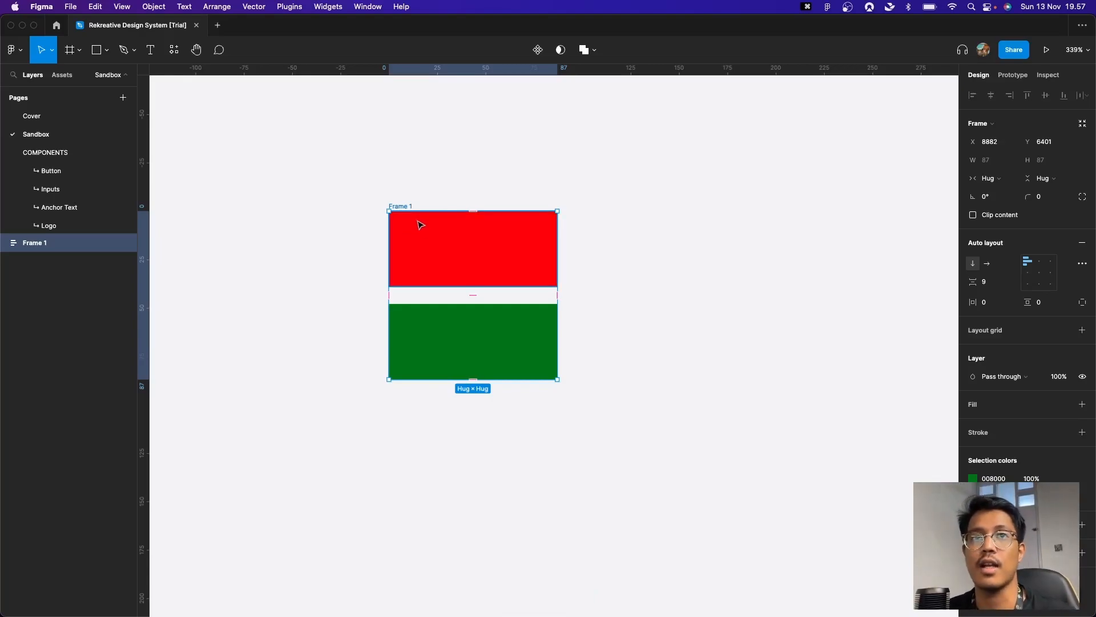
right_click(439, 245)
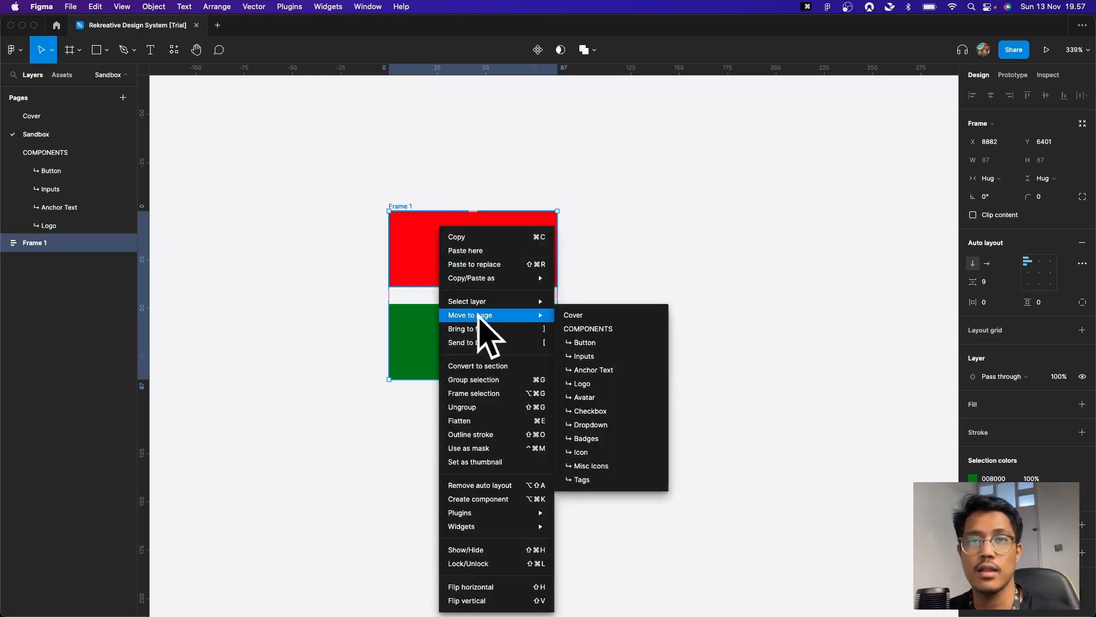
left_click(414, 236)
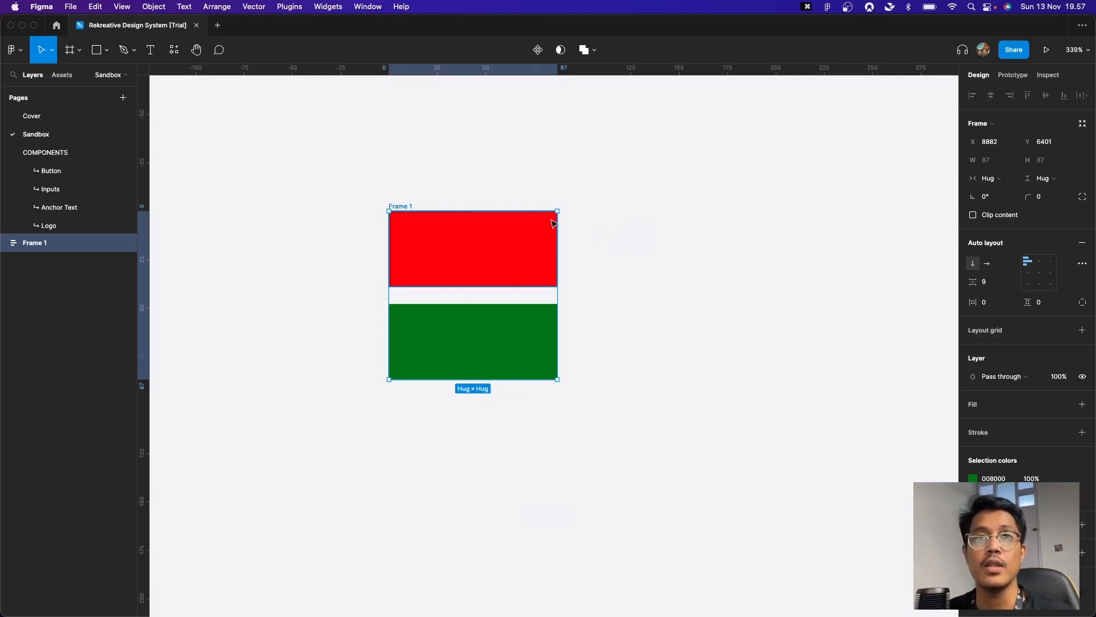
left_click(394, 186)
left_click_drag(362, 181, 629, 418)
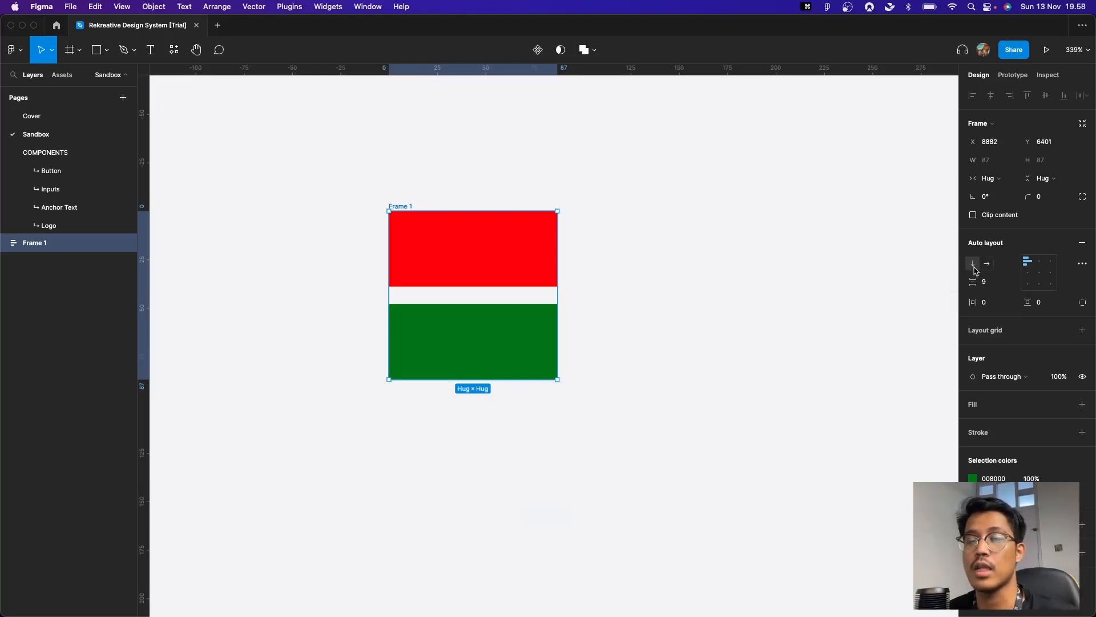
Move the two-rectangle frame up by about 23 and ungroup it into separate rectangles.
left_click(482, 263)
left_click(428, 205)
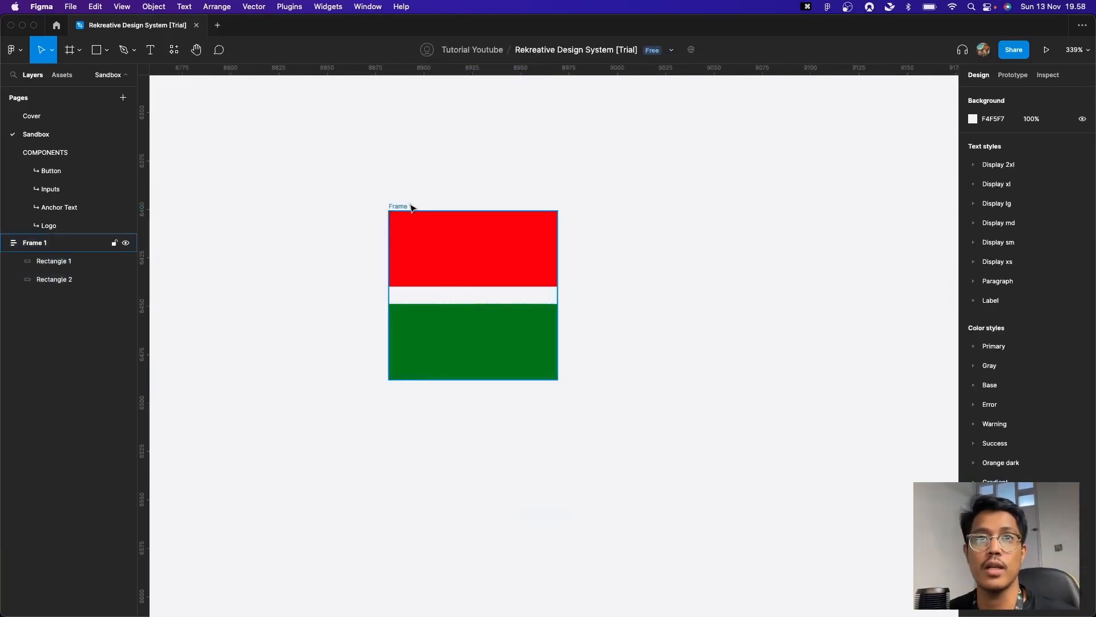
left_click_drag(411, 207, 417, 164)
key("shift+super+g")
Duplicate the green rectangle twice, stacking the copies in the same column with a gap of about 9.
left_click(540, 291)
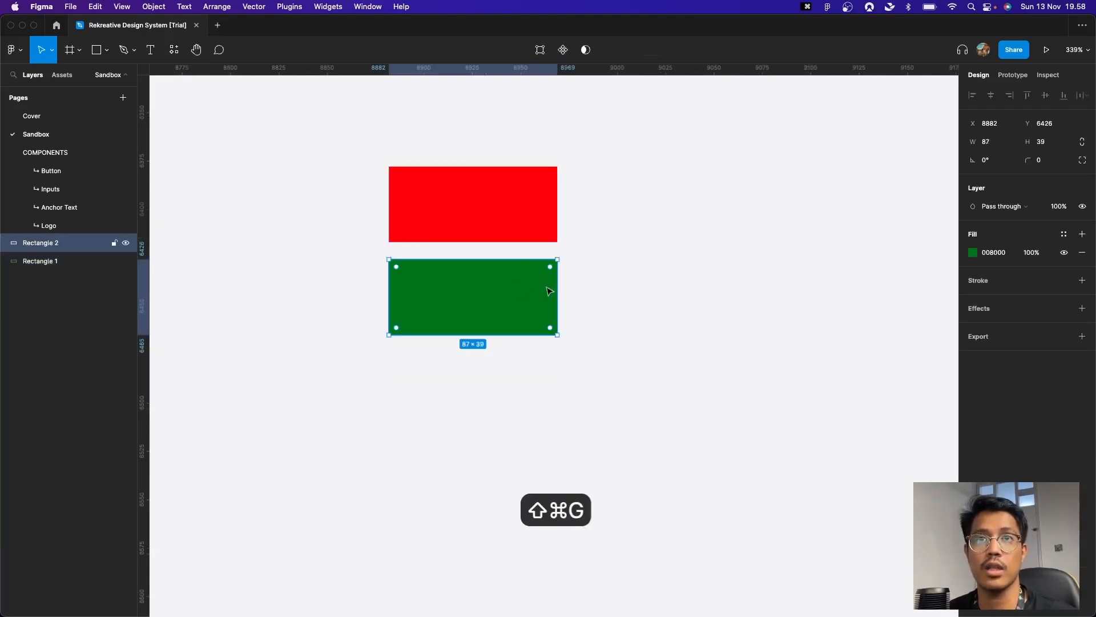
key("super+d")
left_click_drag(524, 289, 543, 381)
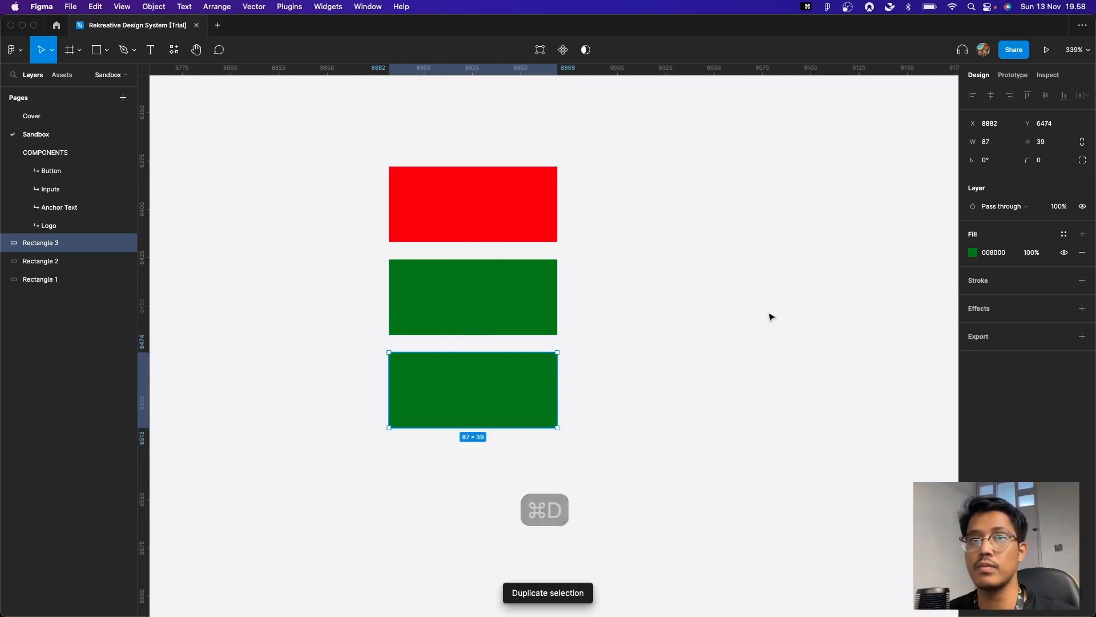
key("super+d")
Fill the third rectangle with blue and the fourth rectangle with yellow.
left_click(533, 374)
left_click(994, 255)
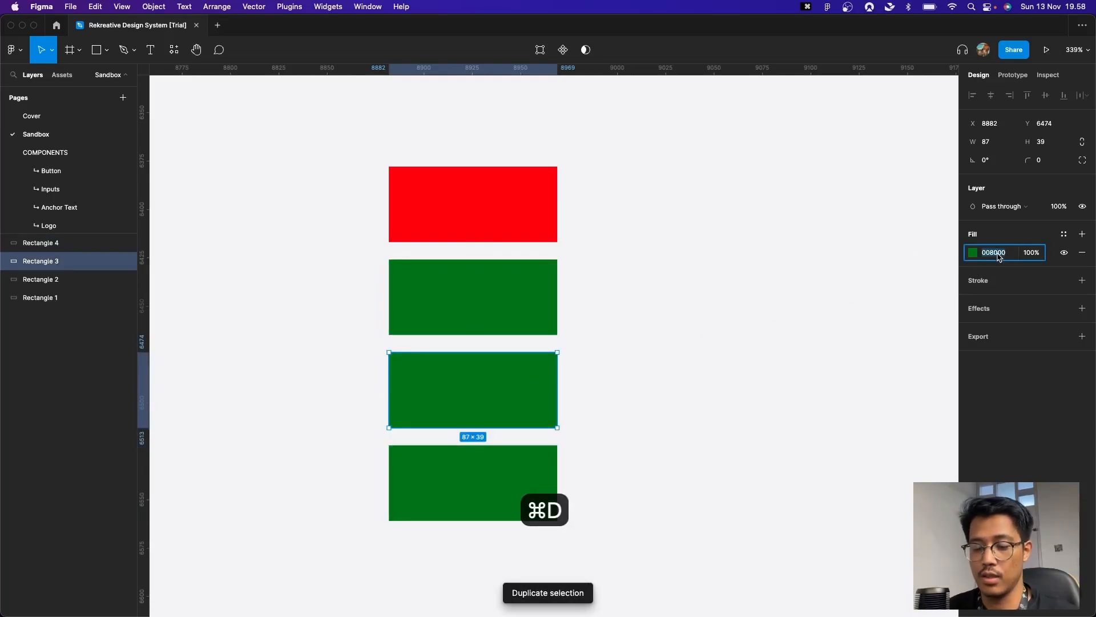
type("blue")
key("Return")
left_click(501, 489)
left_click(993, 254)
type("yellow")
key("Return")
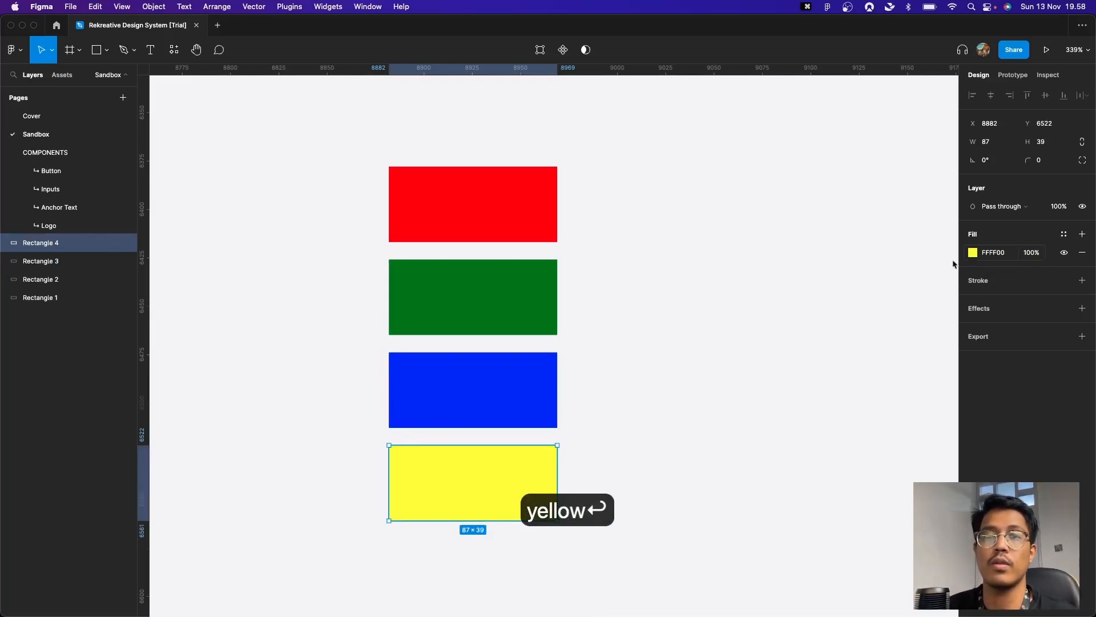
Select all four coloured rectangles and wrap them in an auto layout frame.
left_click(587, 264)
left_click_drag(320, 219, 672, 548)
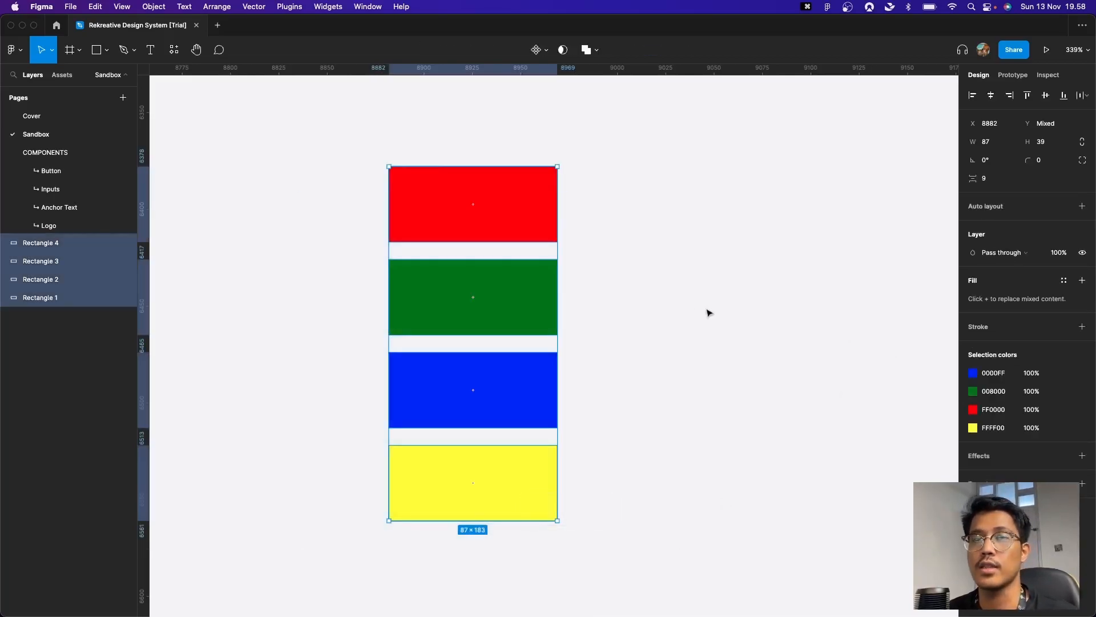
key("shift+a")
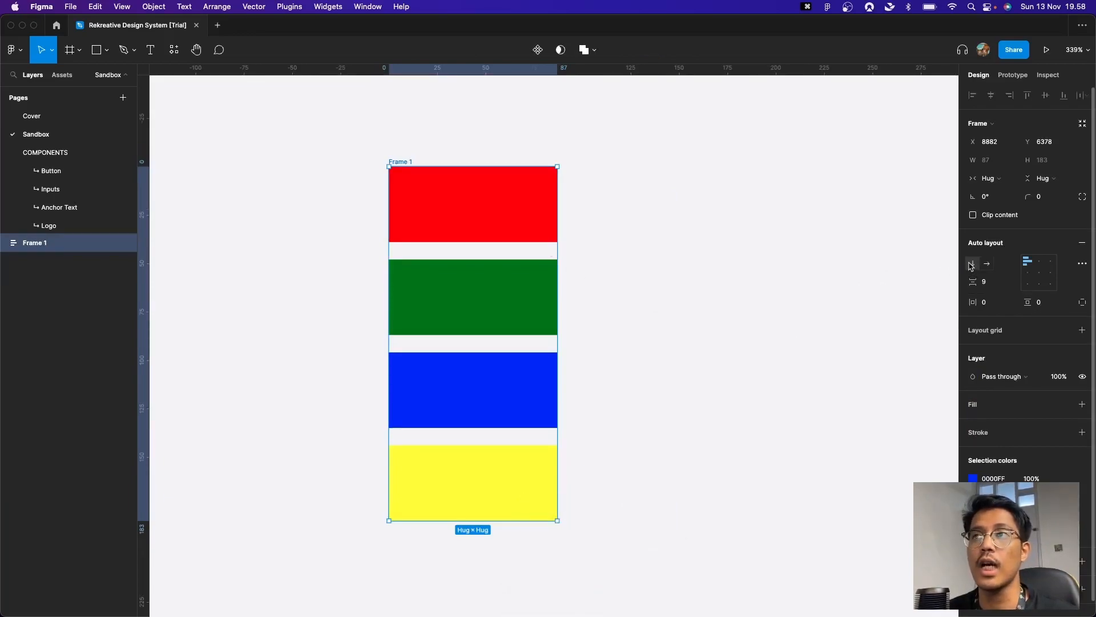
Switch the auto layout direction to horizontal and return it to vertical.
left_click(987, 263)
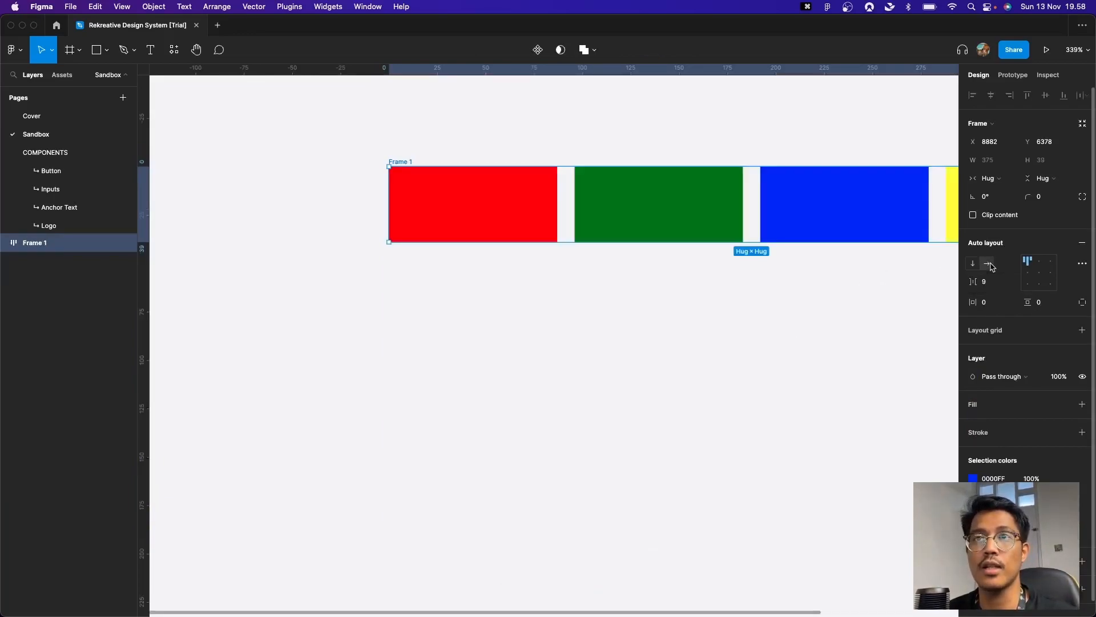
left_click_drag(814, 276, 695, 279)
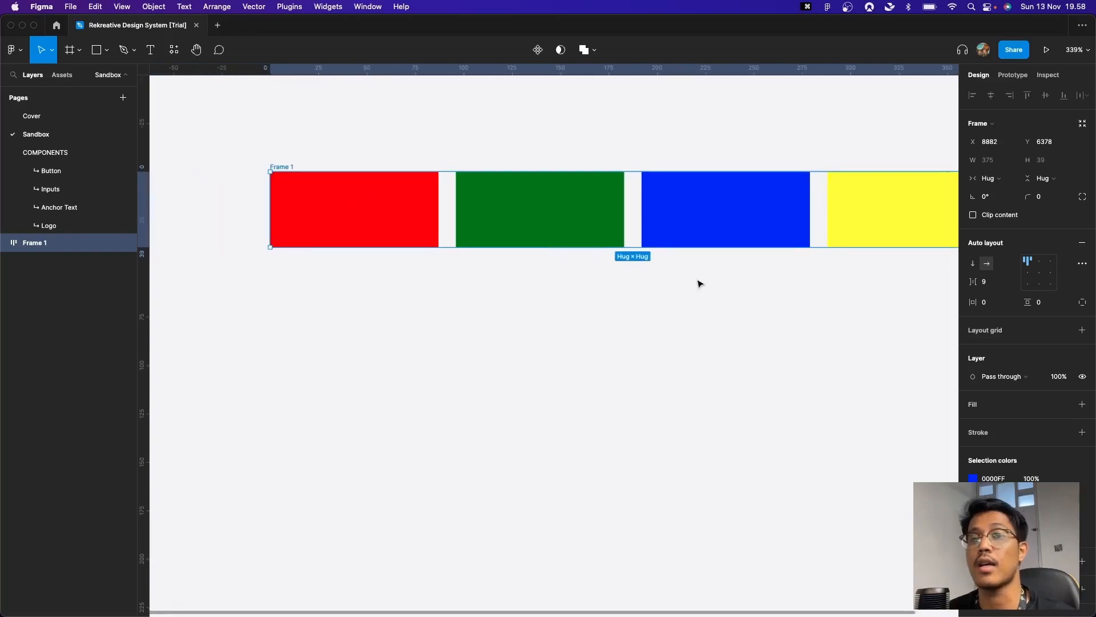
left_click(973, 263)
left_click_drag(550, 243, 639, 239)
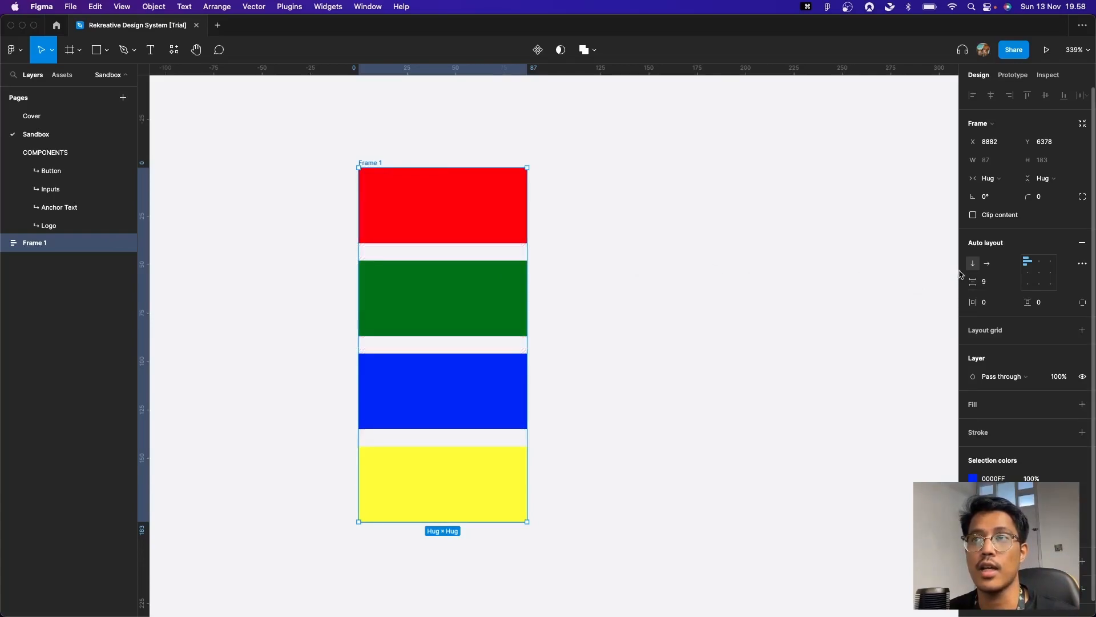
Set the spacing between items in the auto layout frame to 8.
mouse_move(981, 282)
left_mouse_down()
mouse_move(960, 283)
mouse_move(974, 282)
left_mouse_up()
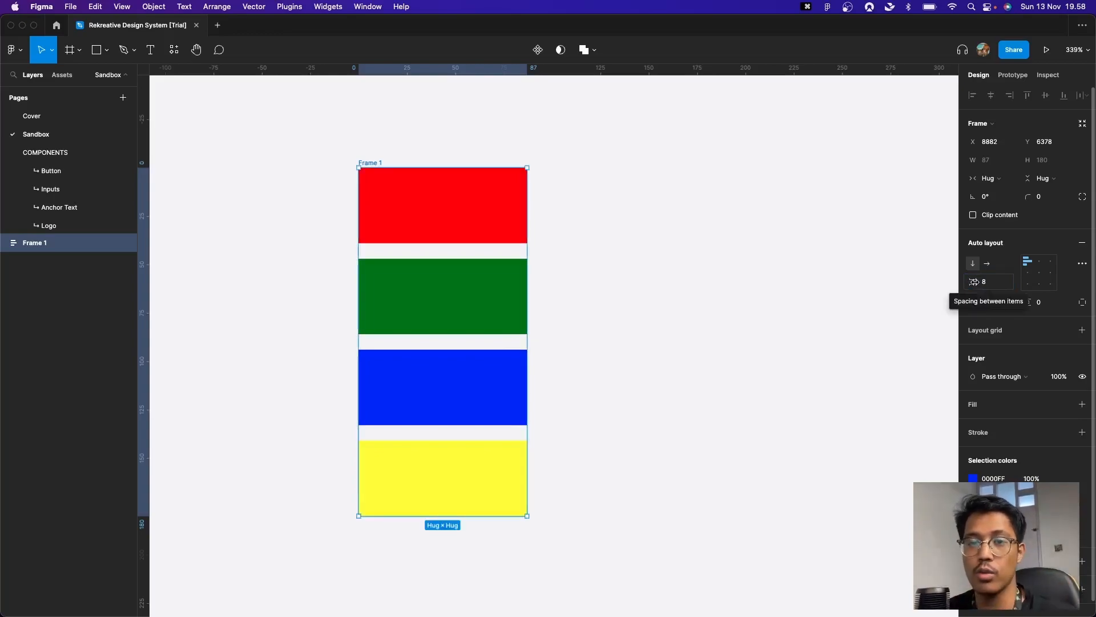
mouse_move(974, 282)
left_mouse_down()
mouse_move(962, 280)
mouse_move(993, 282)
mouse_move(945, 286)
mouse_move(980, 285)
left_mouse_up()
left_click(999, 286)
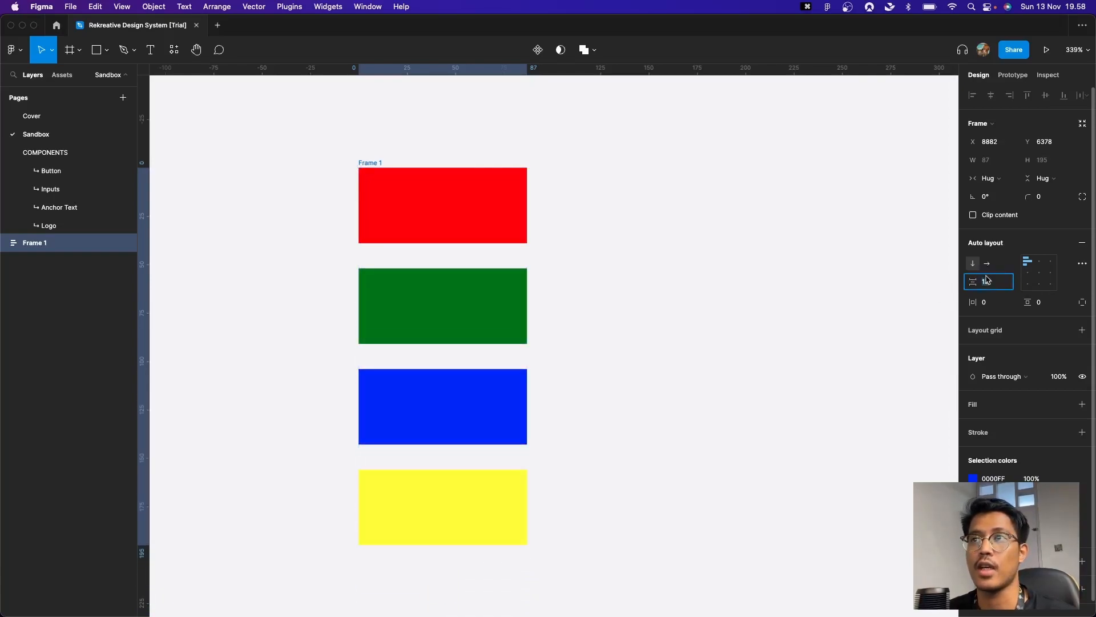
type("8")
key("Return")
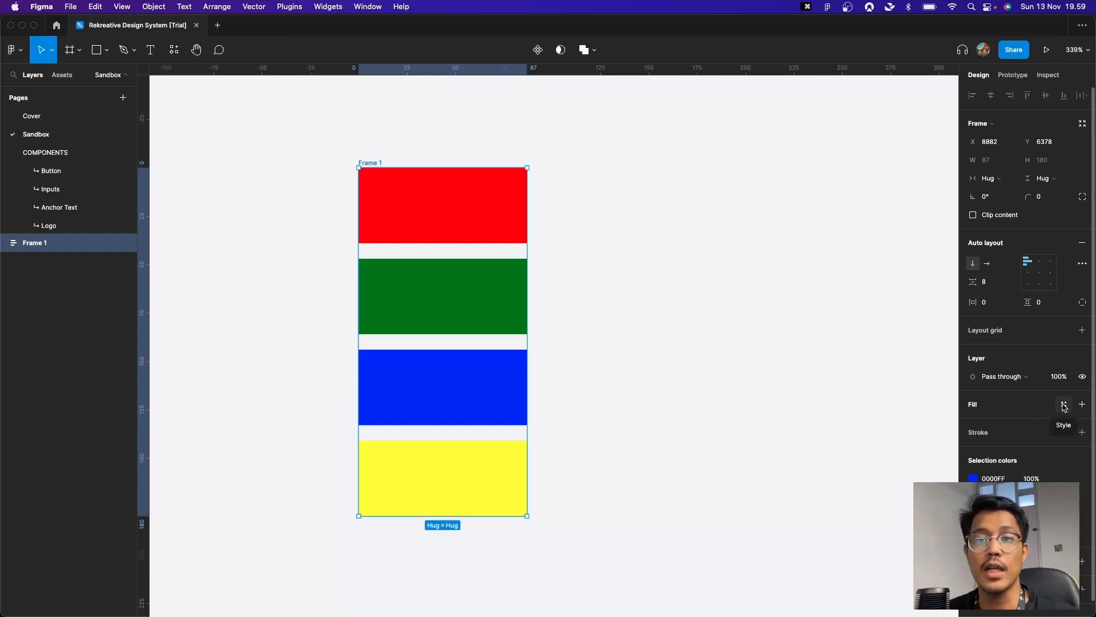
Add a fill to the auto layout frame and set its colour to black.
left_click(1082, 404)
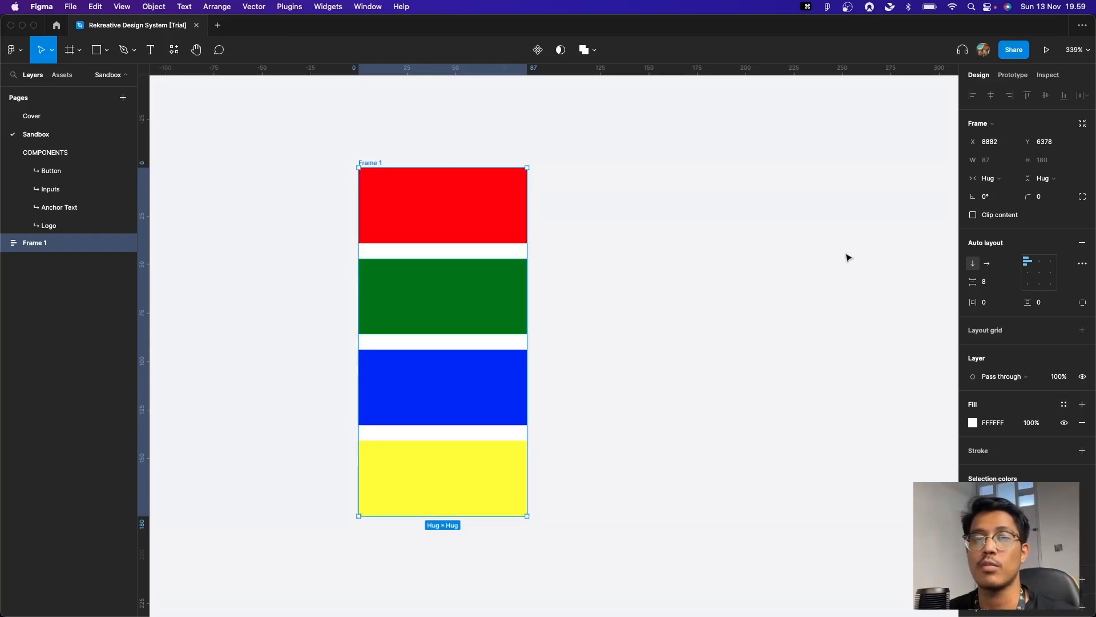
left_click(656, 265)
scroll(659, 247, "down", 1)
scroll(659, 247, "left", 1)
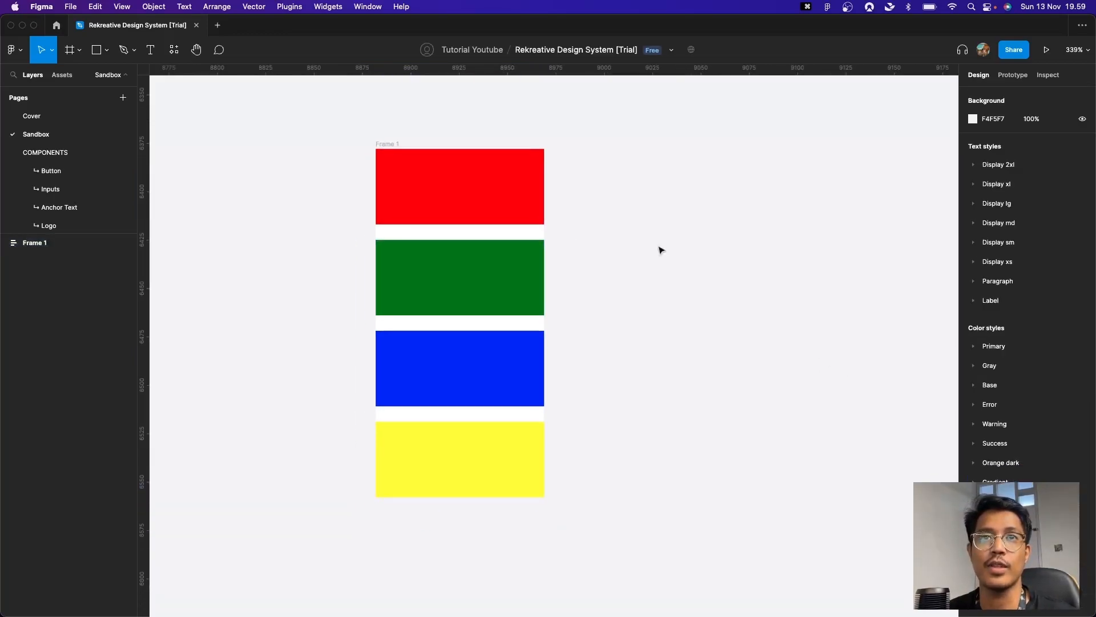
left_click(384, 146)
left_click(987, 424)
type("black")
key("Return")
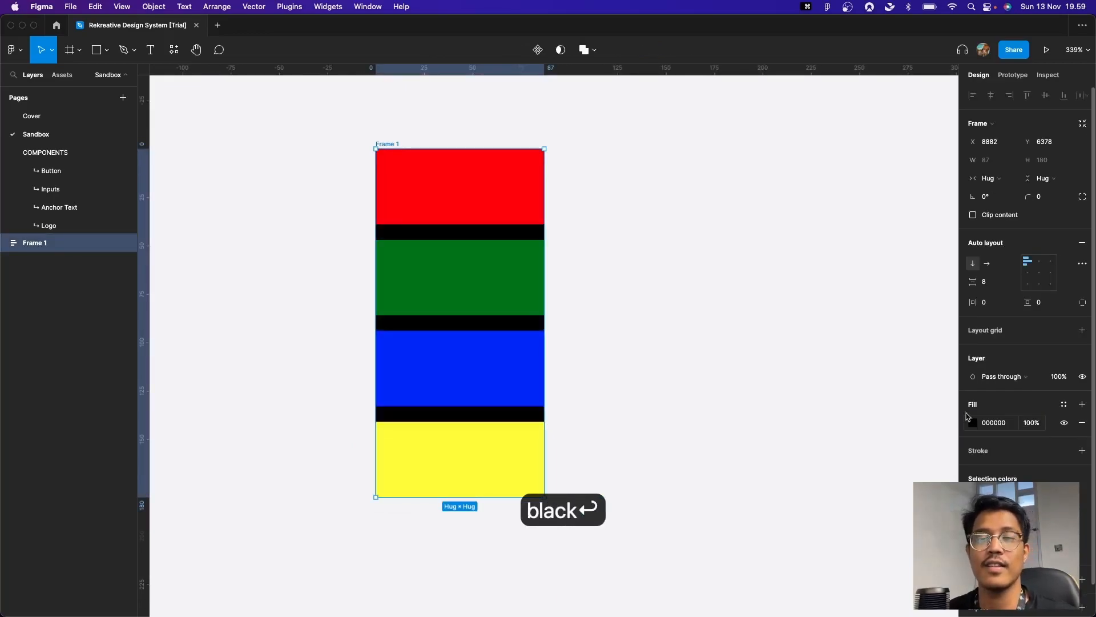
Set the spacing between items in the auto layout frame to 16 and undo the change.
left_click(868, 372)
left_click(383, 146)
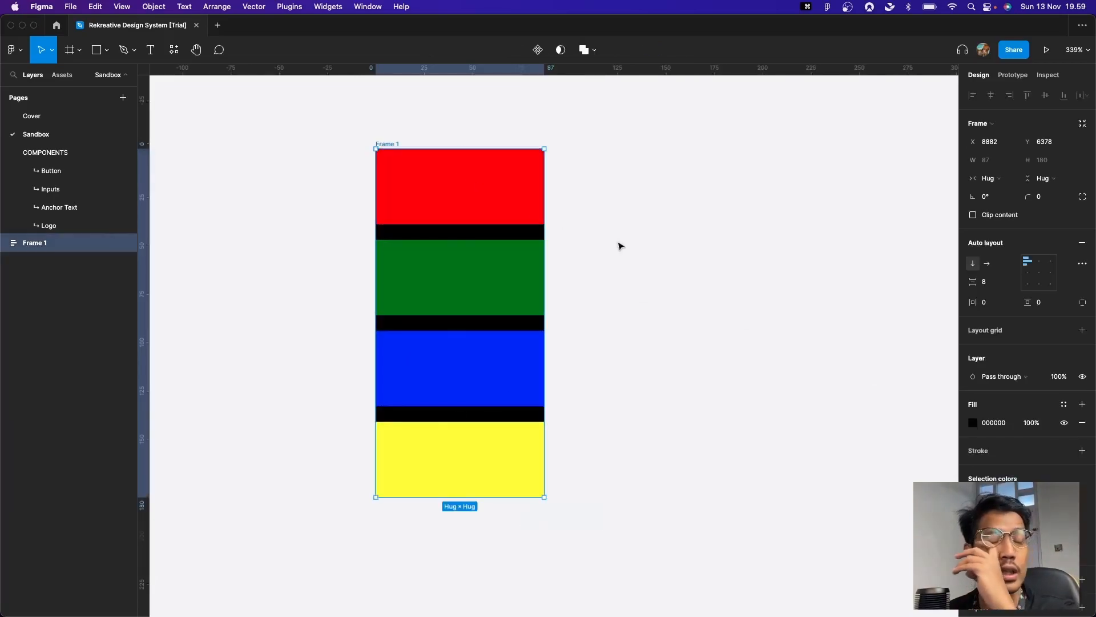
left_click(990, 286)
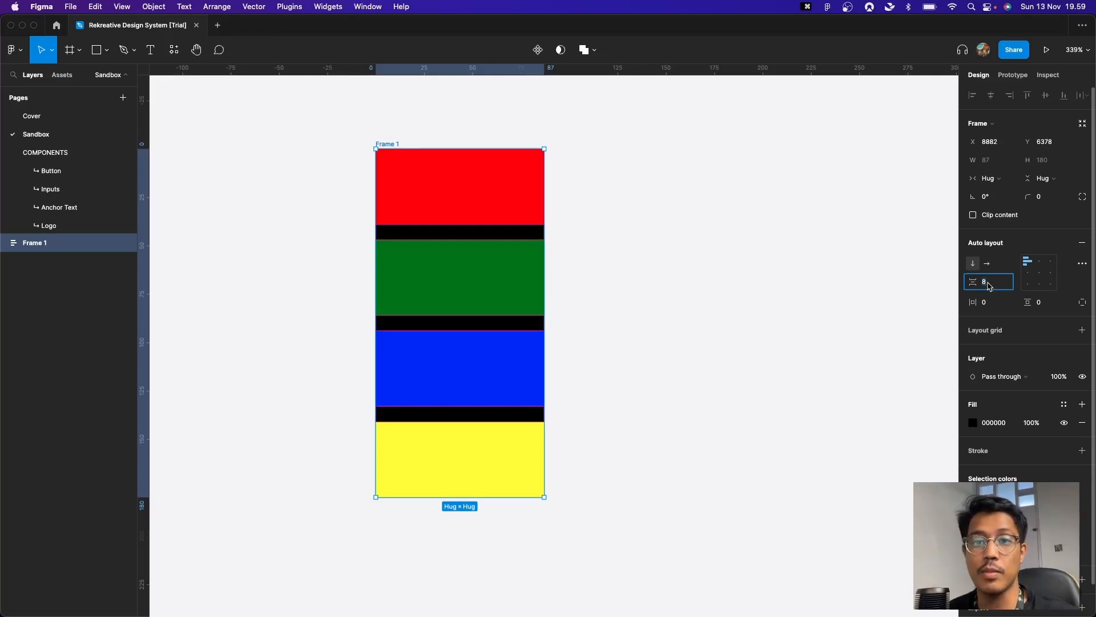
type("16")
key("Return")
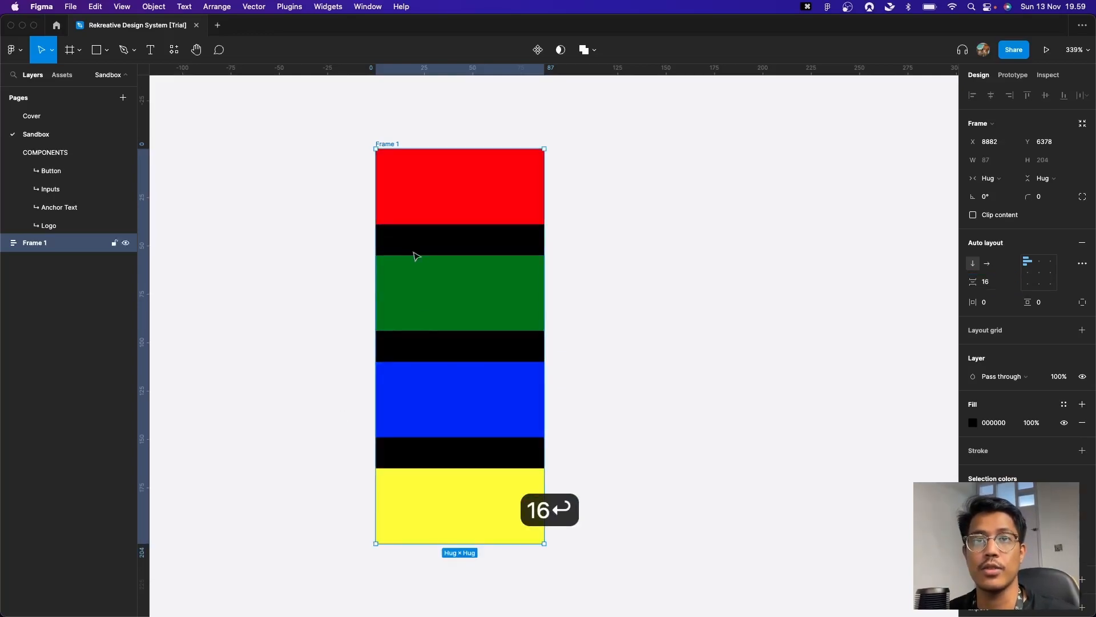
key("super+z")
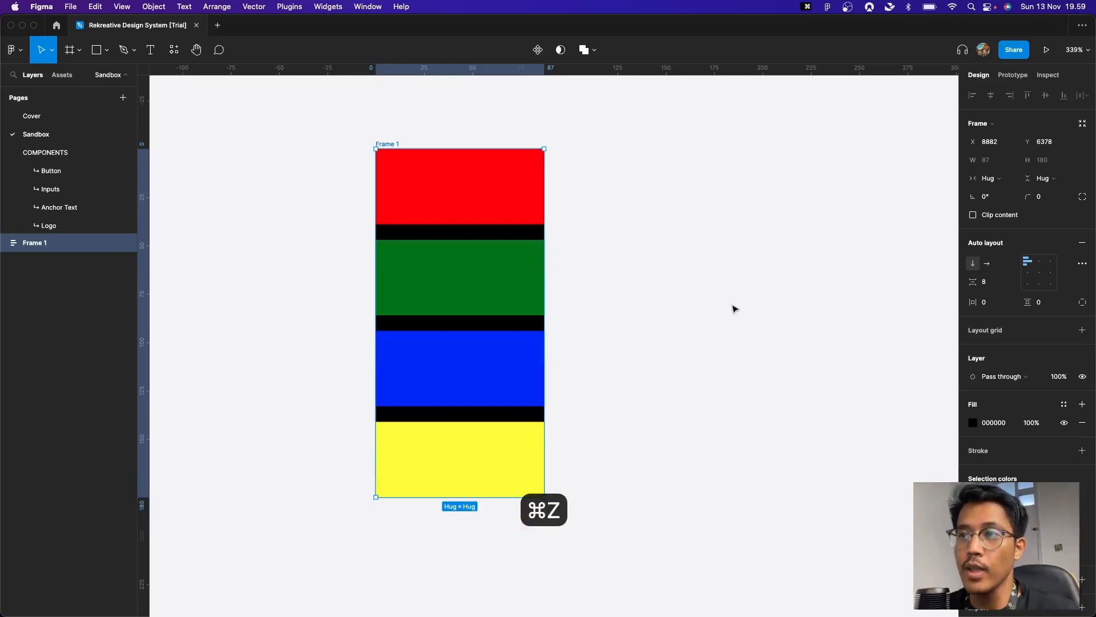
Set the frame's horizontal padding to 16 and vertical padding to 8, and undo both changes.
left_click(989, 304)
type("16")
key("Return")
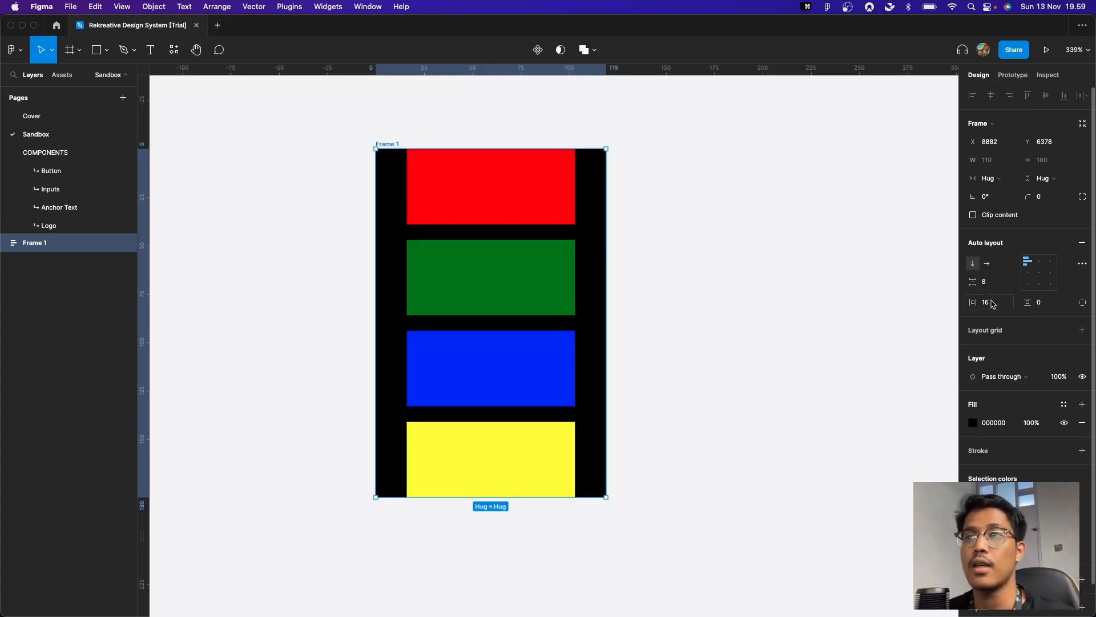
left_click(1045, 307)
type("8")
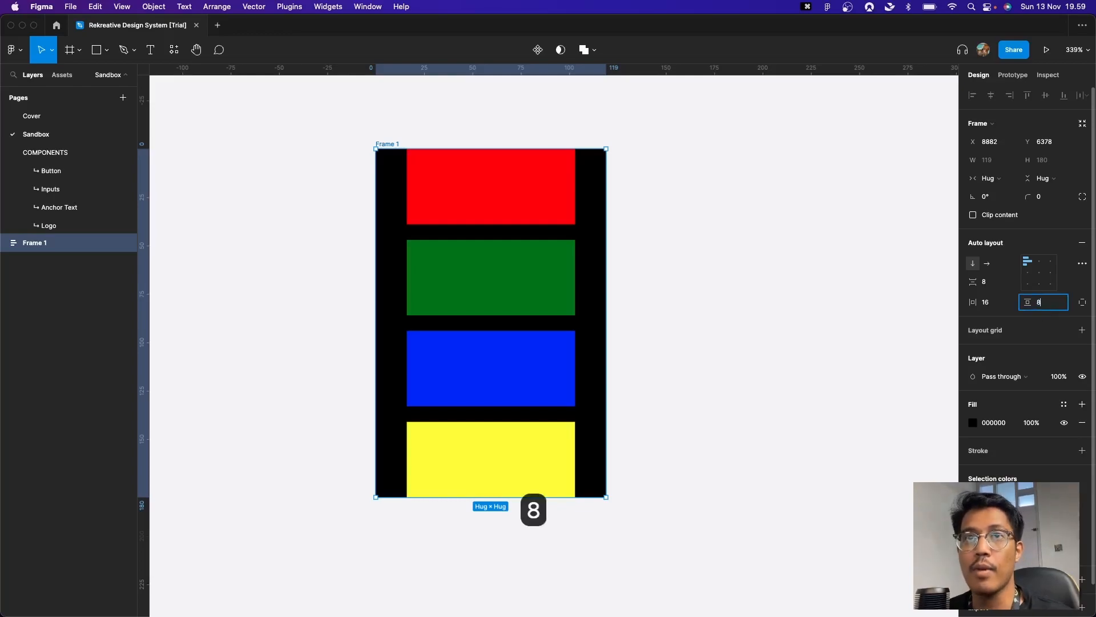
key("Return")
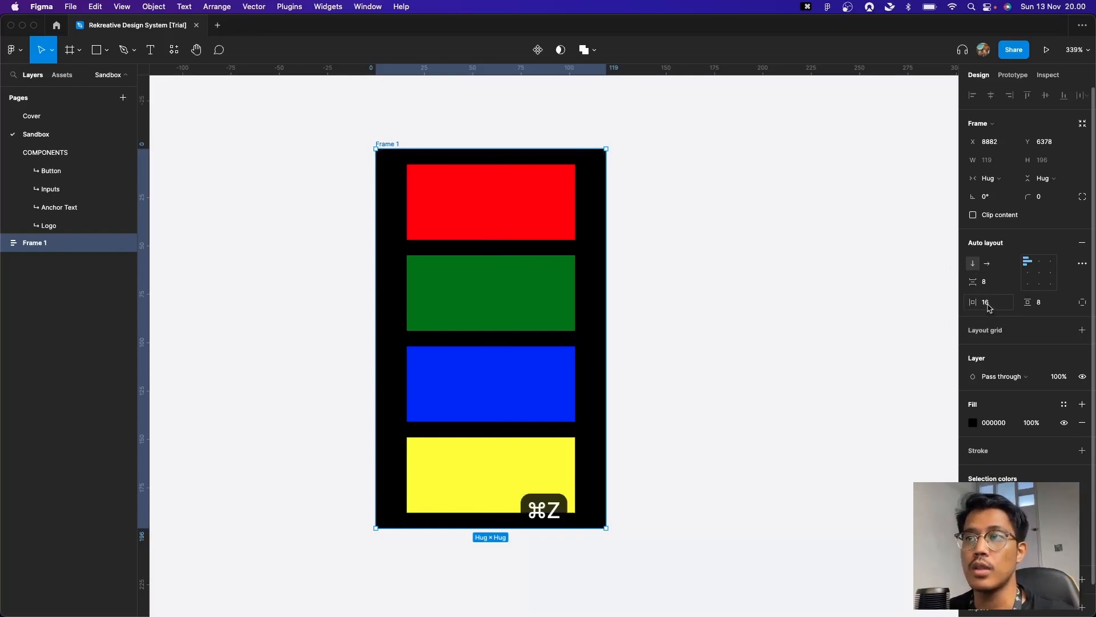
key("super+z")
key("super+z")
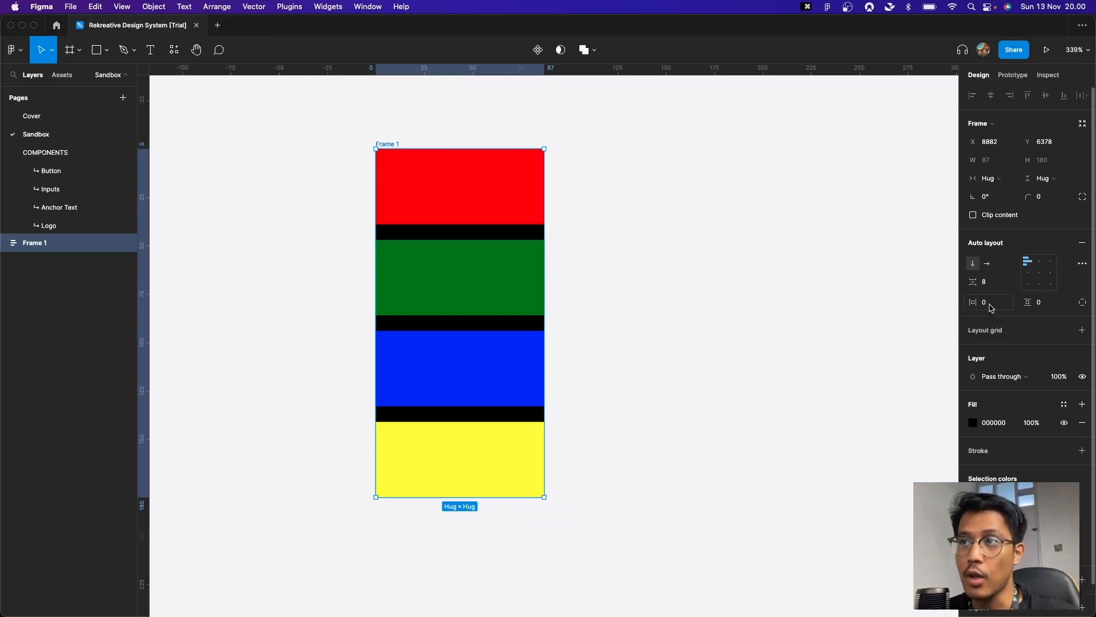
Set the frame's padding to 16 on all sides through a single combined value.
left_click(998, 306)
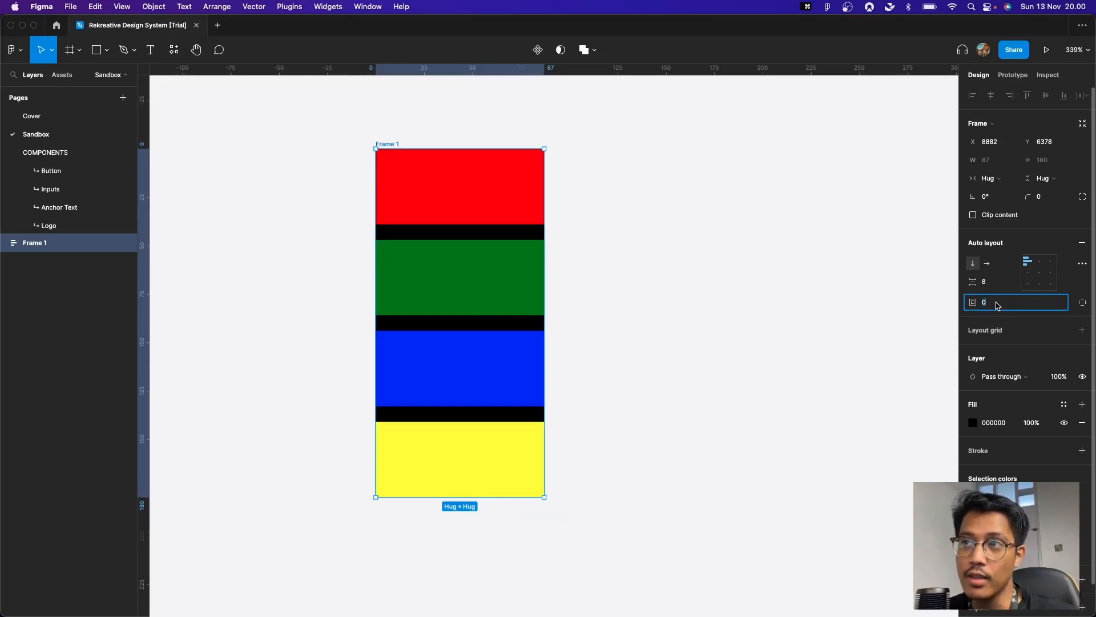
type("16")
key("Return")
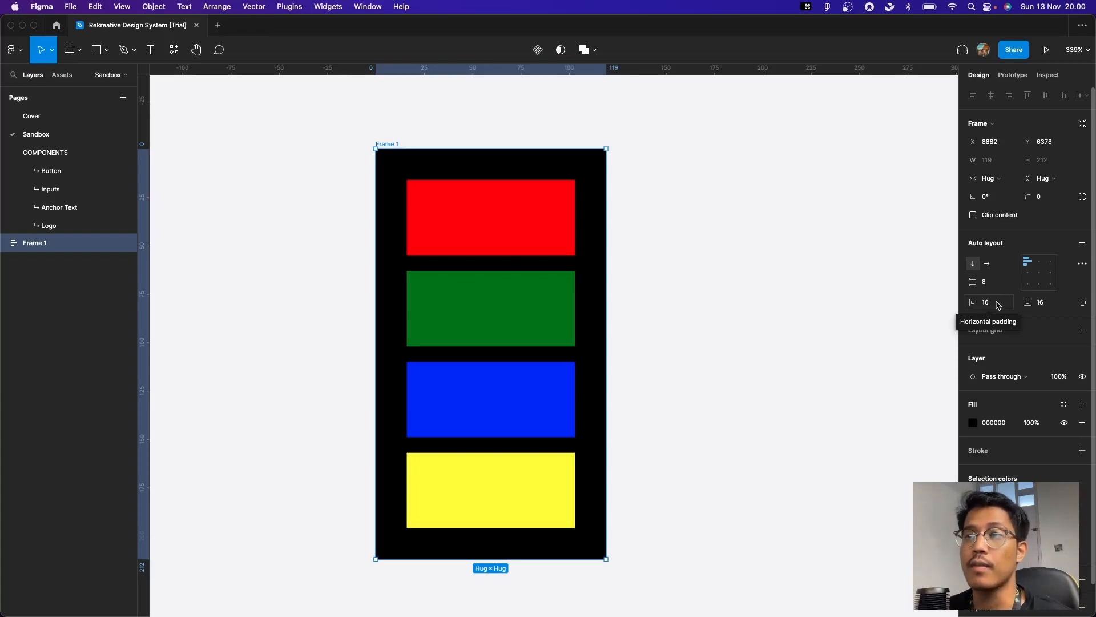
Set the frame's vertical and horizontal padding together with the shorthand 16,8.
left_click(995, 303)
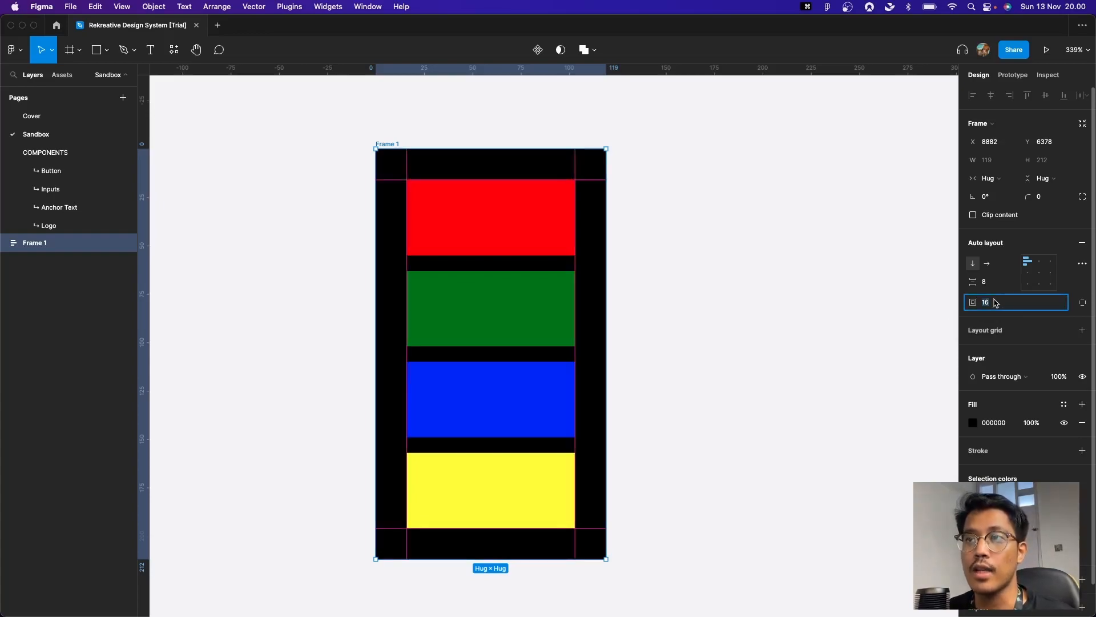
type("16,8")
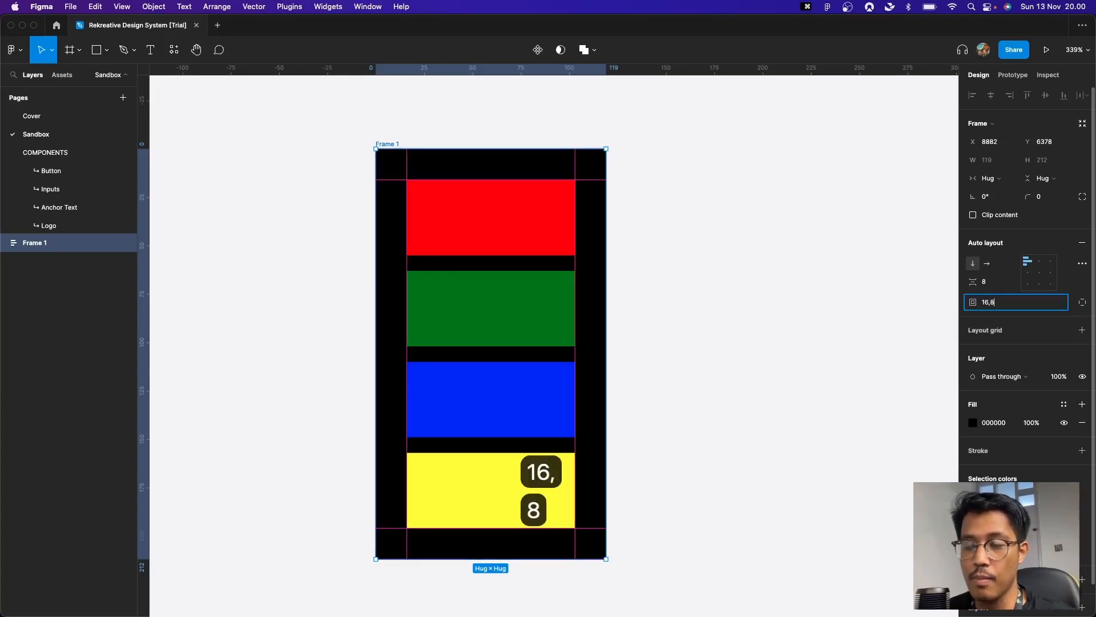
key("Return")
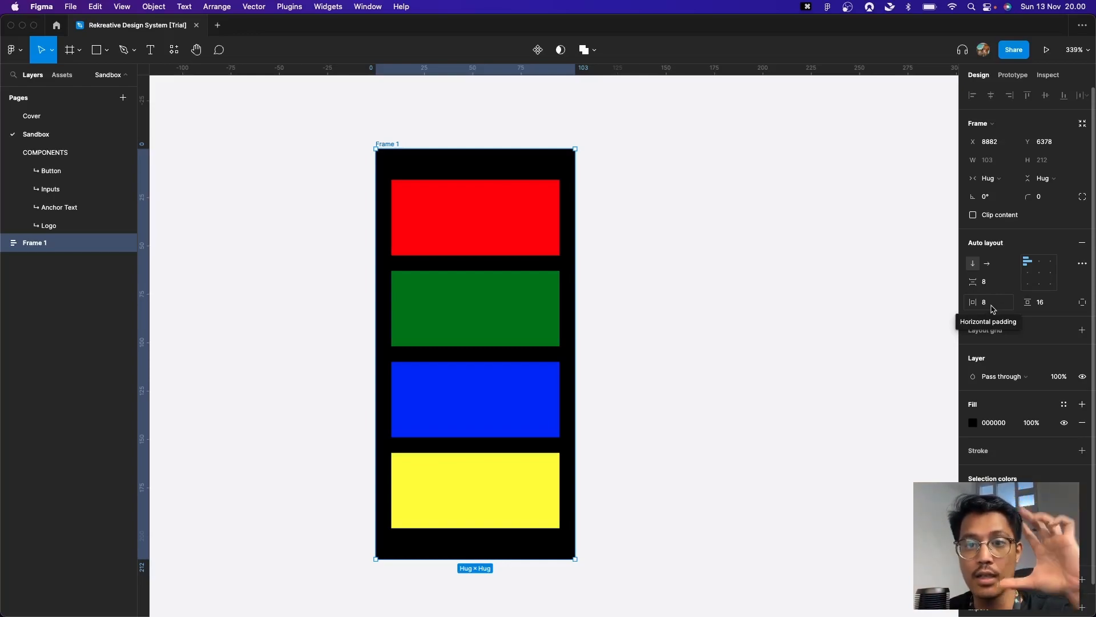
Swap the frame's vertical and horizontal padding with the shorthand 8,16.
left_click(993, 307)
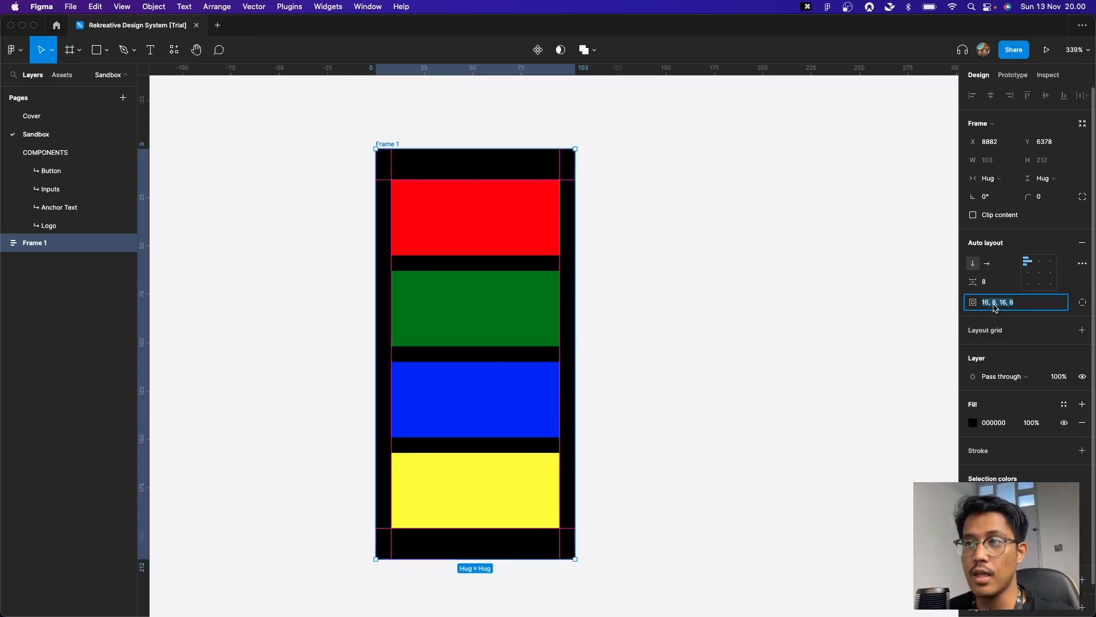
type("8,16")
key("Return")
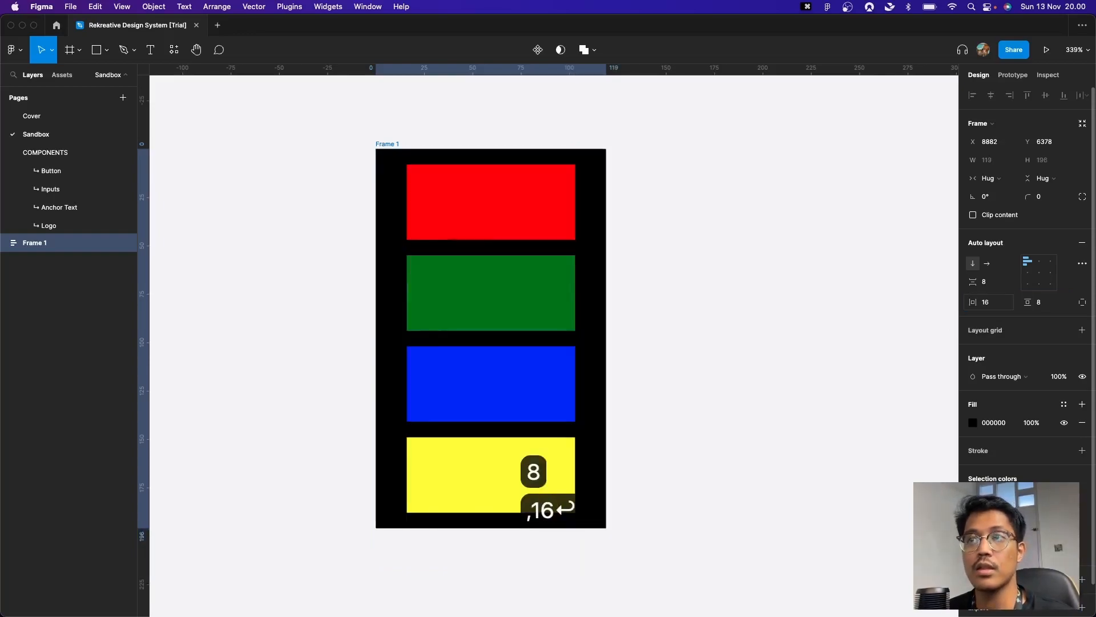
Give each side of the frame a different padding with the four-value shorthand 4, 8, 12, 16.
left_click(990, 306)
left_click(986, 306)
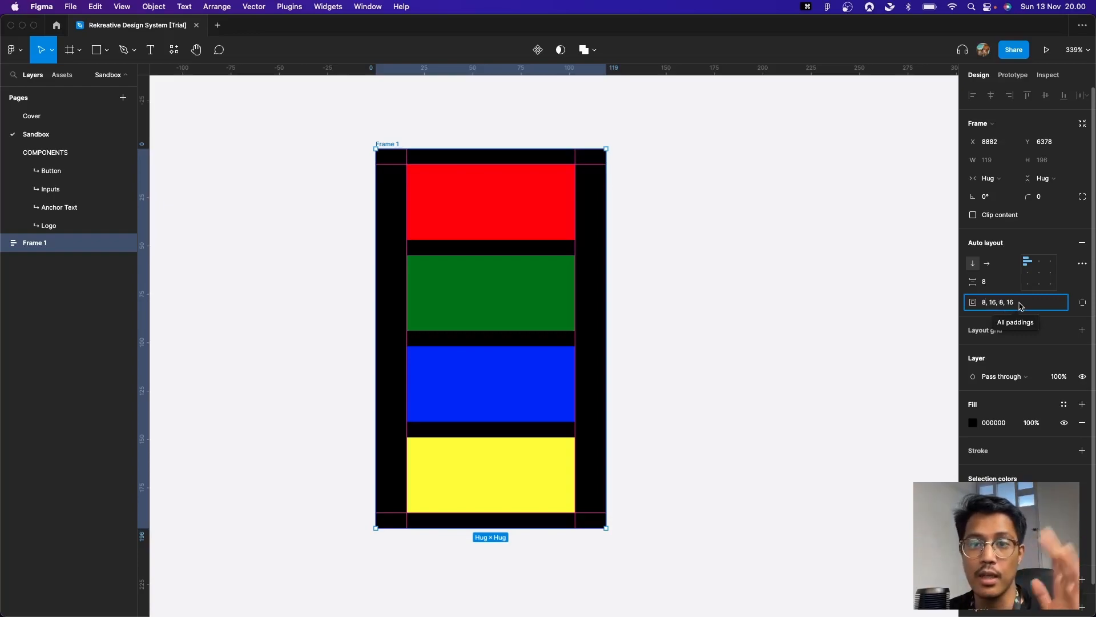
key("BackSpace")
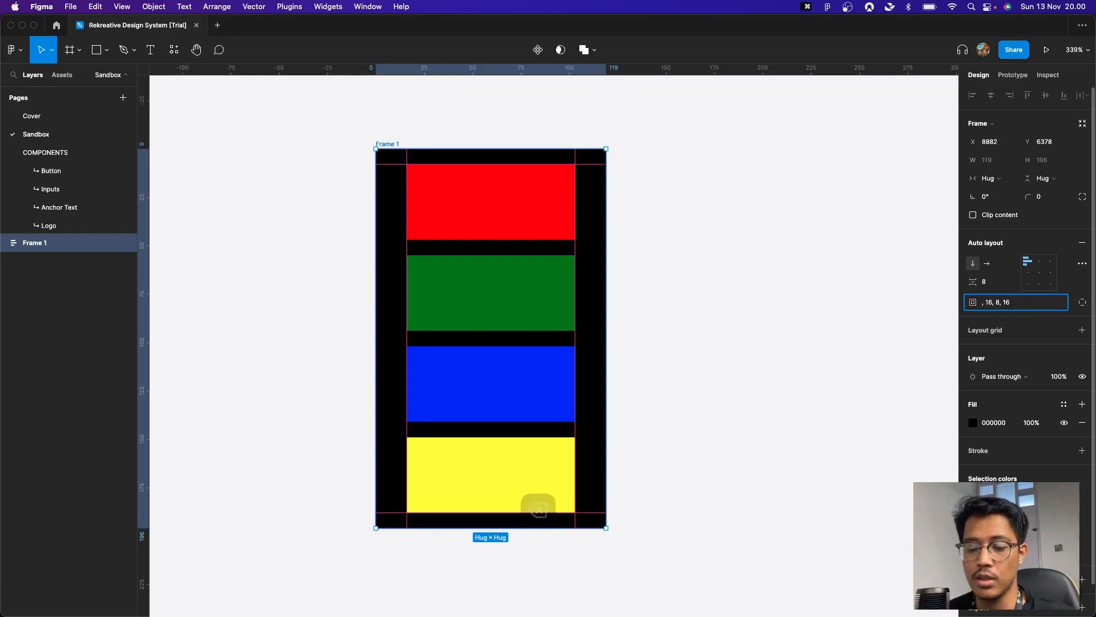
type("4")
key("Right")
key("Right")
key("Right")
key("Right")
key("BackSpace")
key("BackSpace")
key("BackSpace")
type("8")
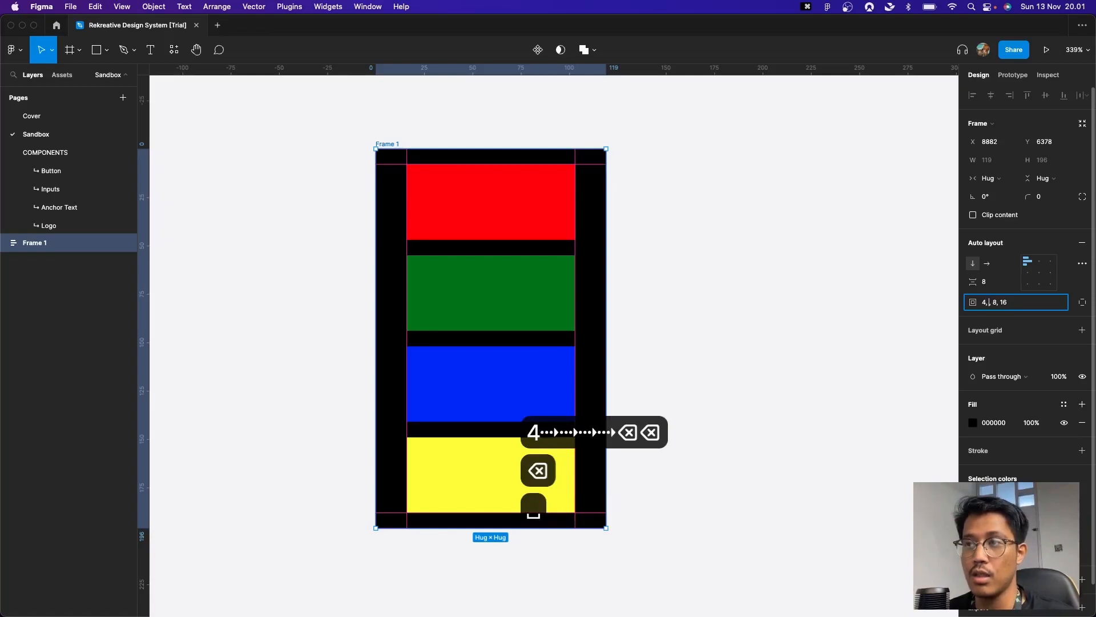
key("Right")
key("Right")
key("Right")
key("BackSpace")
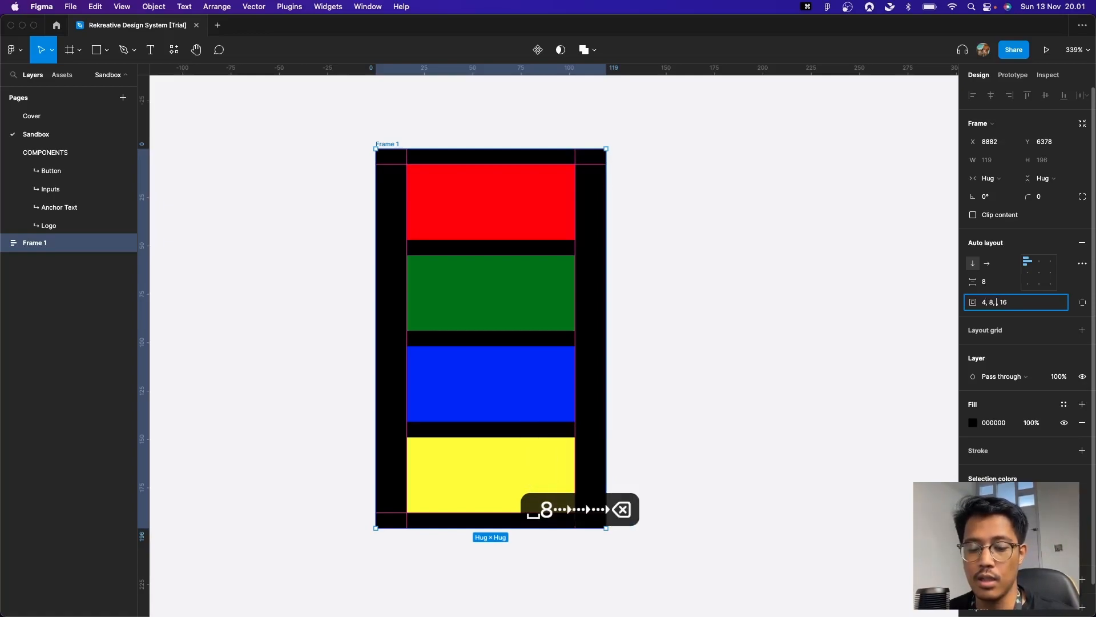
type("12")
key("Right")
key("Right")
key("Right")
key("Return")
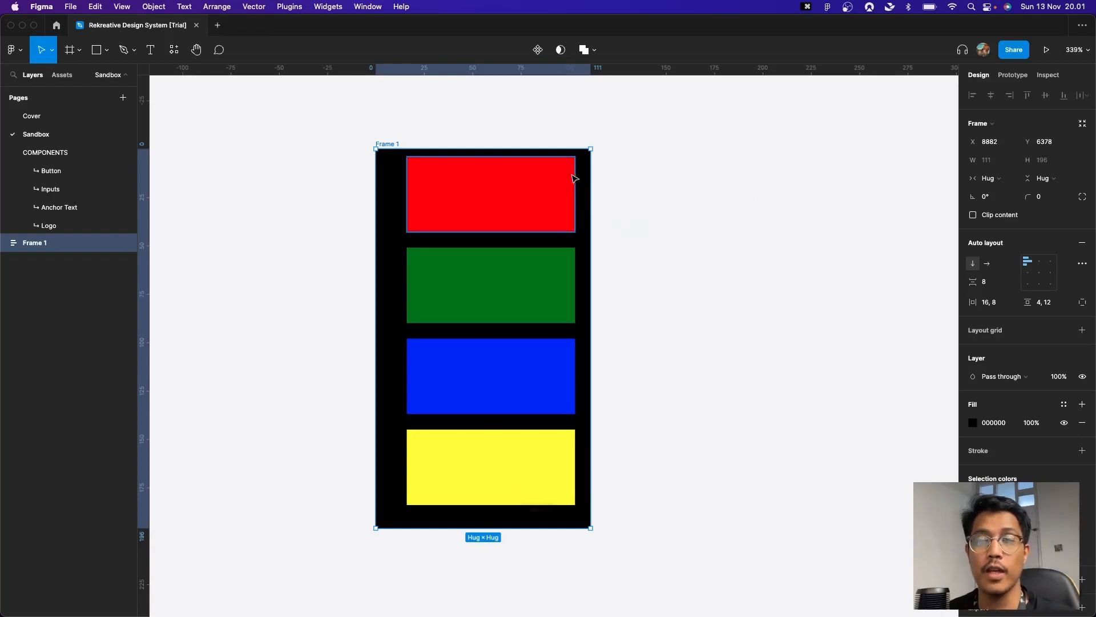
Replace the frame's individual side paddings with a uniform value of 16.
left_click(990, 306)
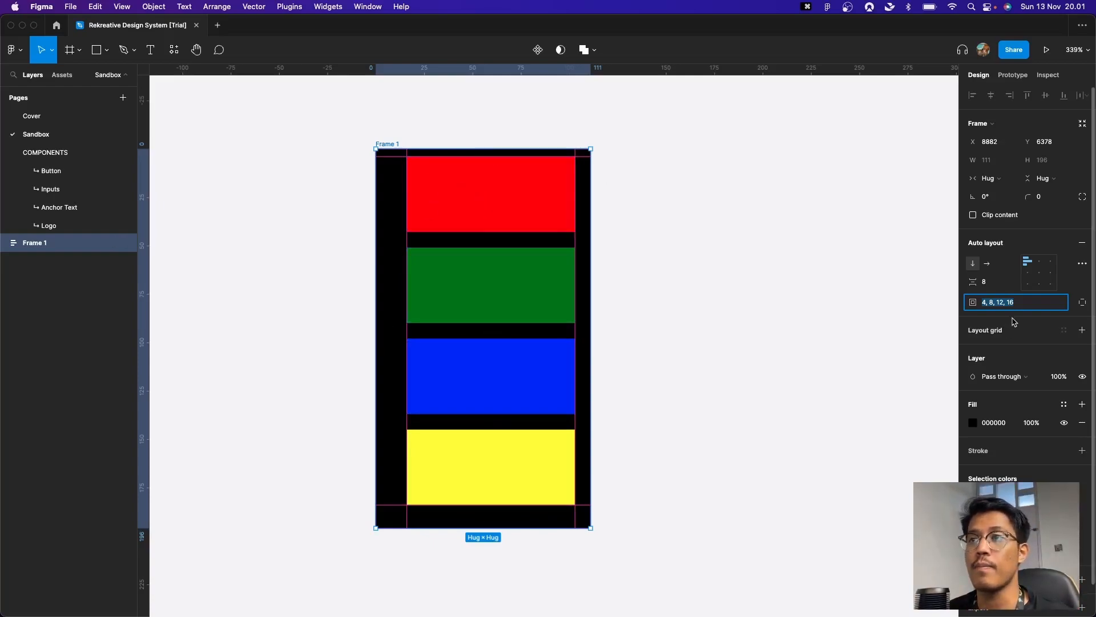
type("16")
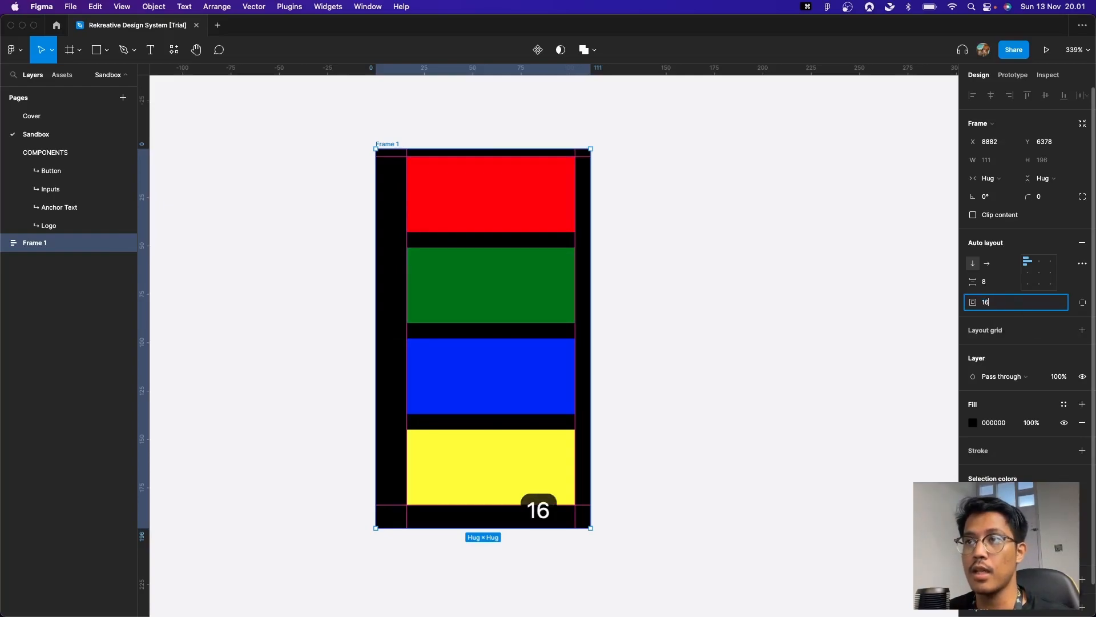
key("Return")
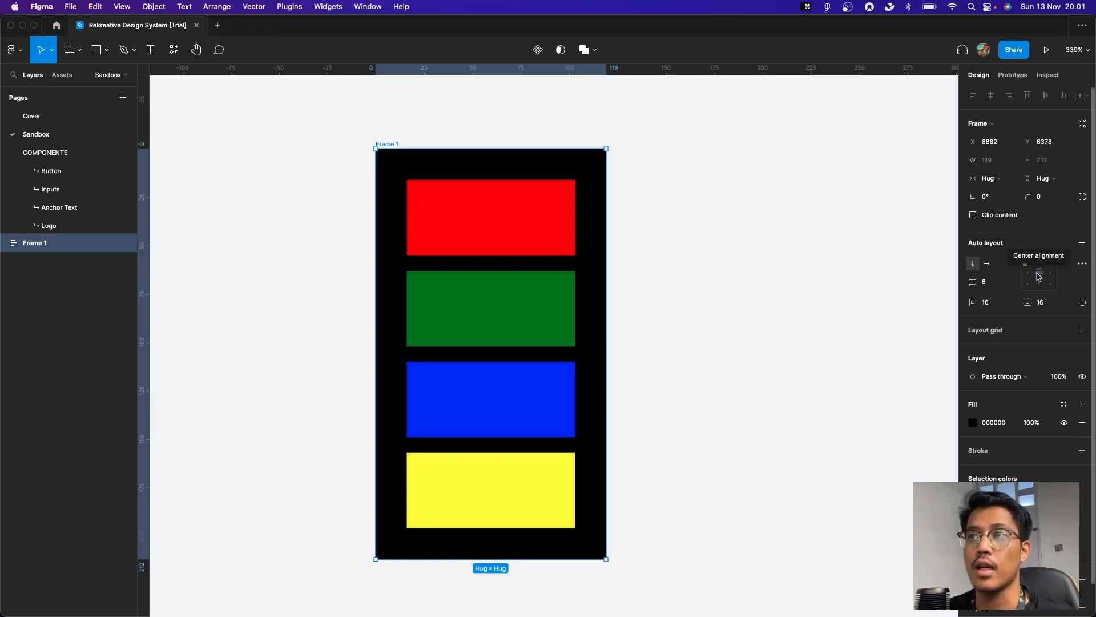
Switch the auto layout alignment to centre and return it to top left.
left_click(1040, 277)
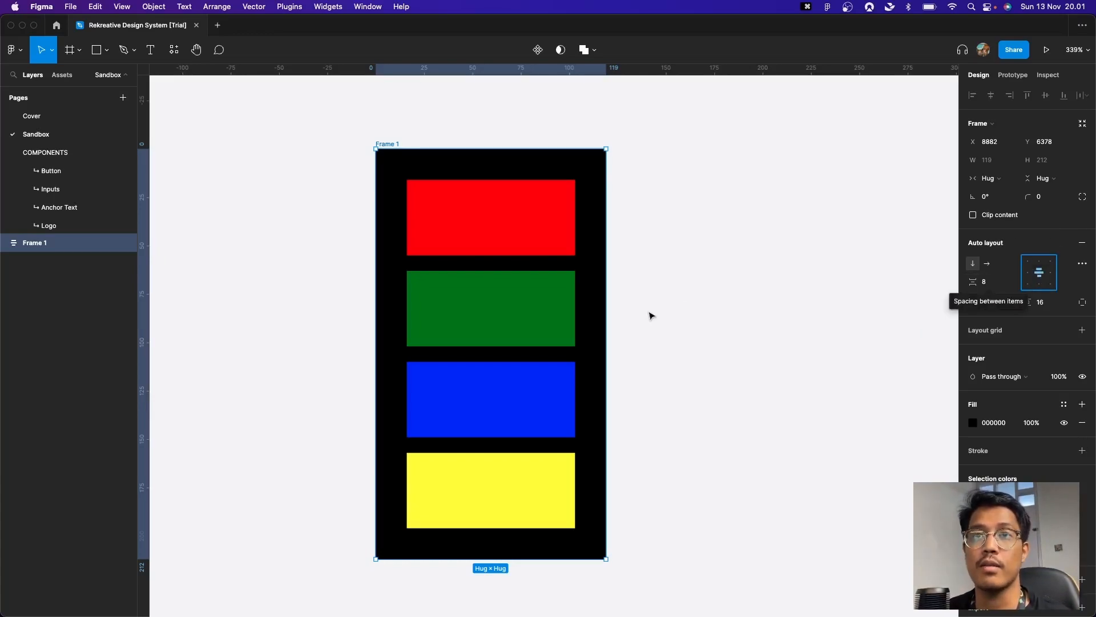
scroll(653, 313, "down", 3)
scroll(651, 359, "up", 2)
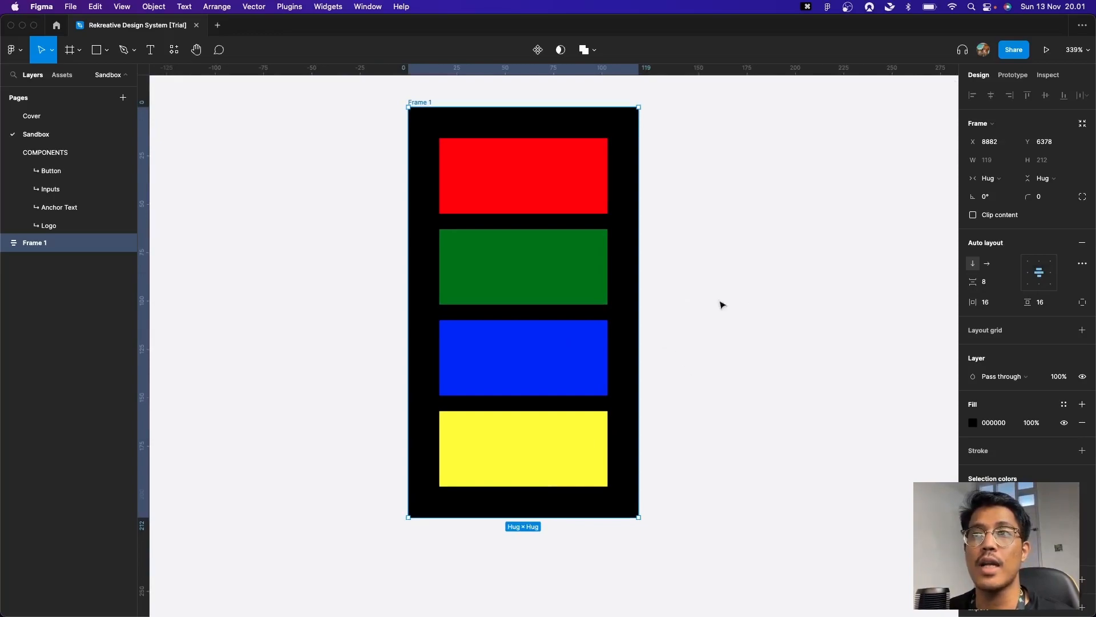
key("alt+w")
key("alt+a")
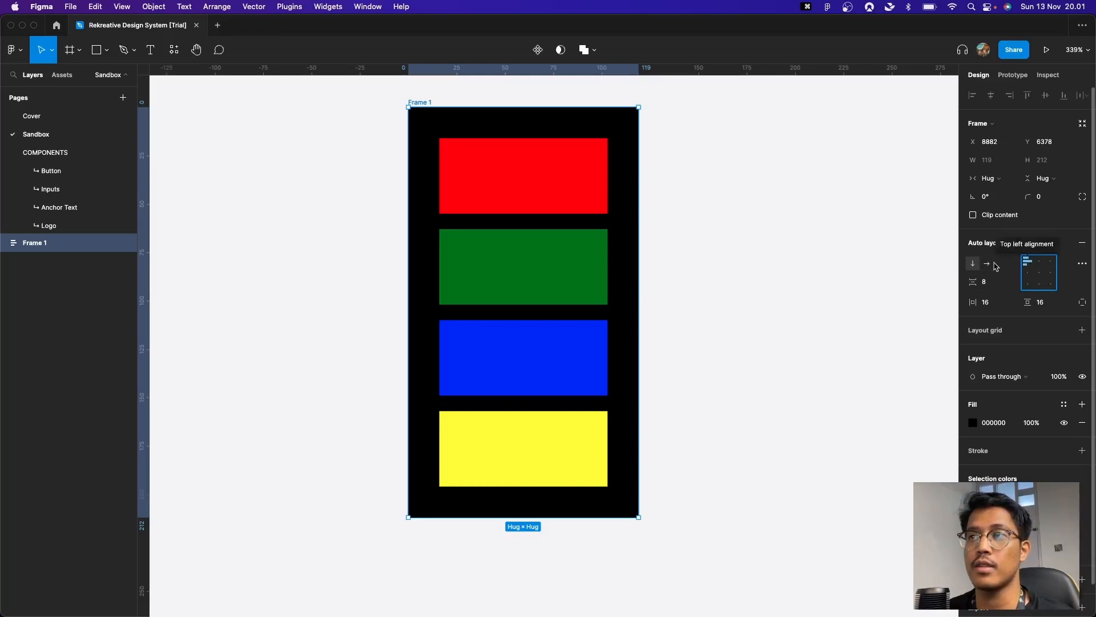
Try resizing the top-left-aligned frame from its edge and its corner, undoing each resize.
left_click_drag(639, 286, 683, 321)
key("super+z")
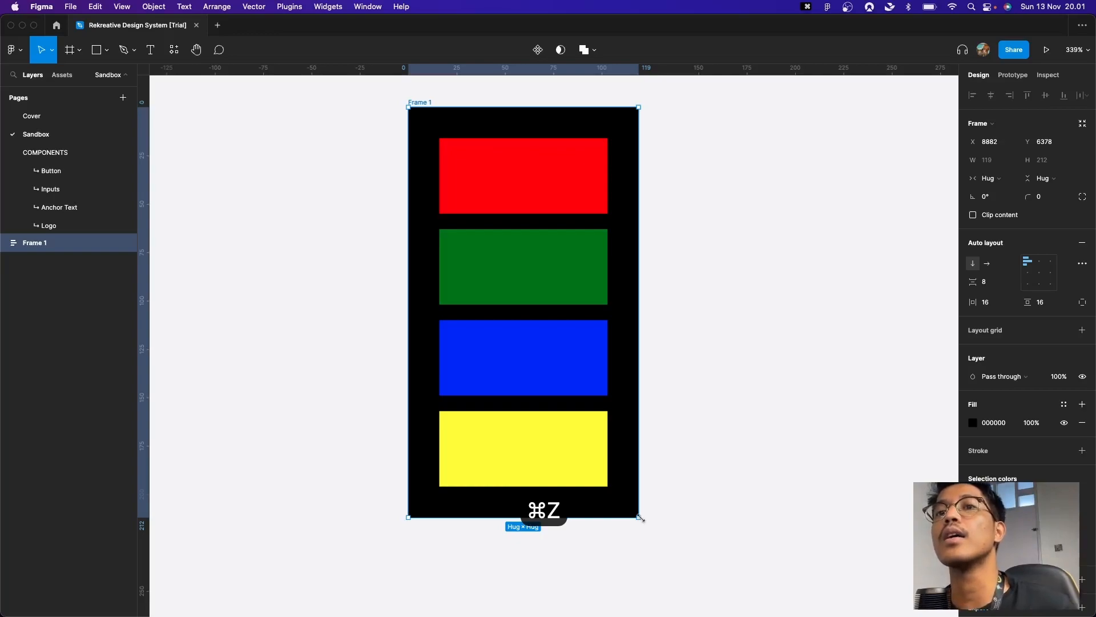
left_click_drag(640, 518, 702, 502)
key("super+z")
Set the auto layout alignment to centre, try enlarging the frame from its corner and undo the resize.
left_click(1036, 271)
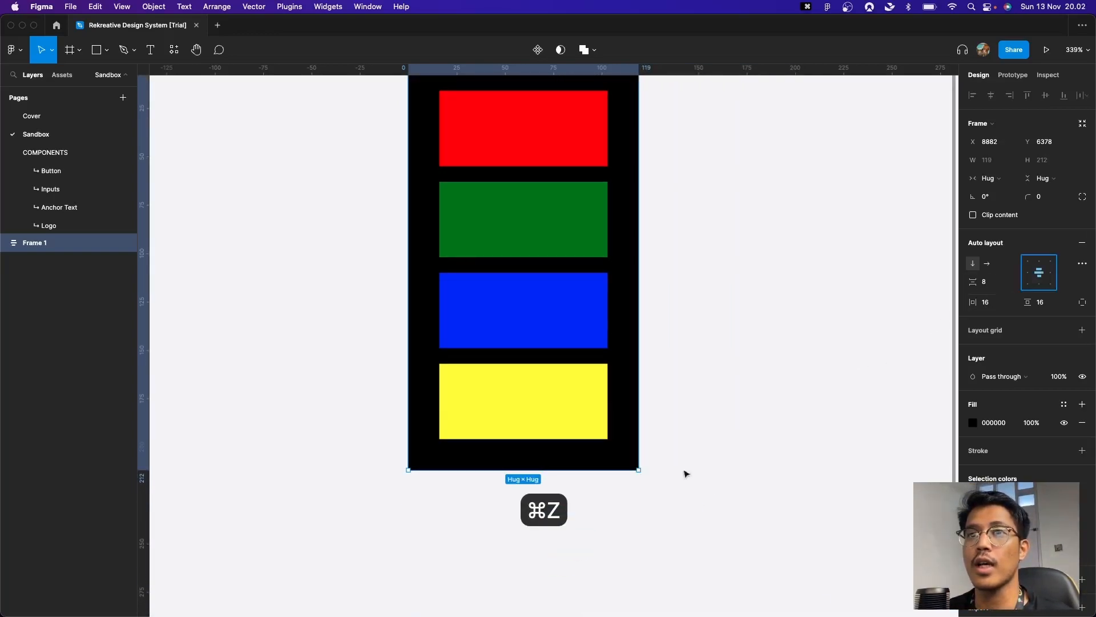
left_click_drag(640, 467, 705, 521)
key("super+z")
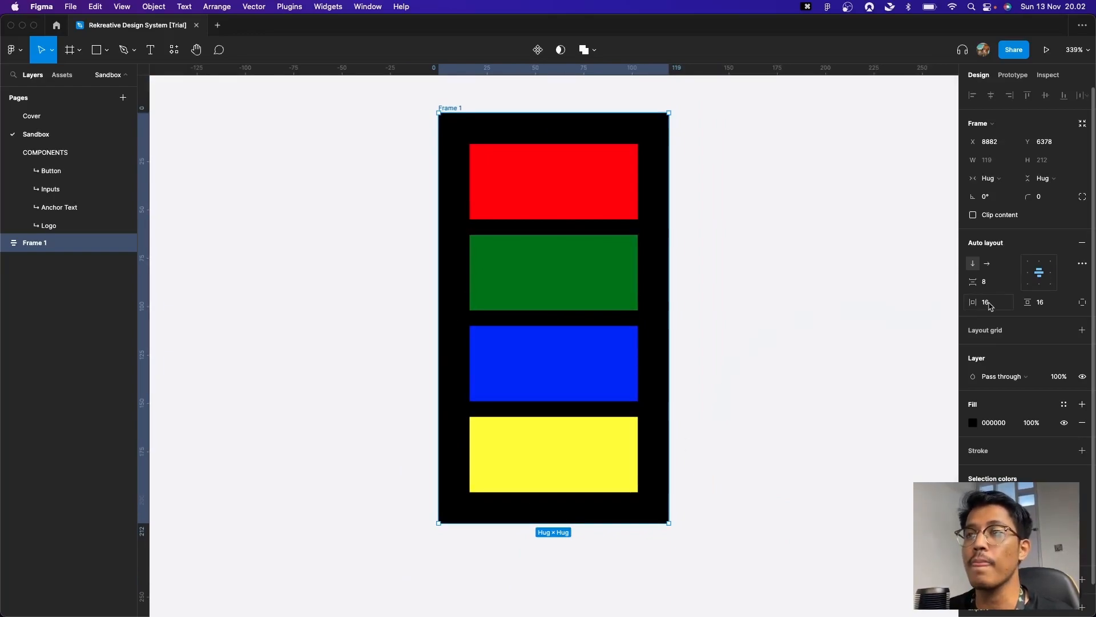
Show the individual padding values for each side and change the frame's auto layout direction to horizontal.
left_click(1083, 303)
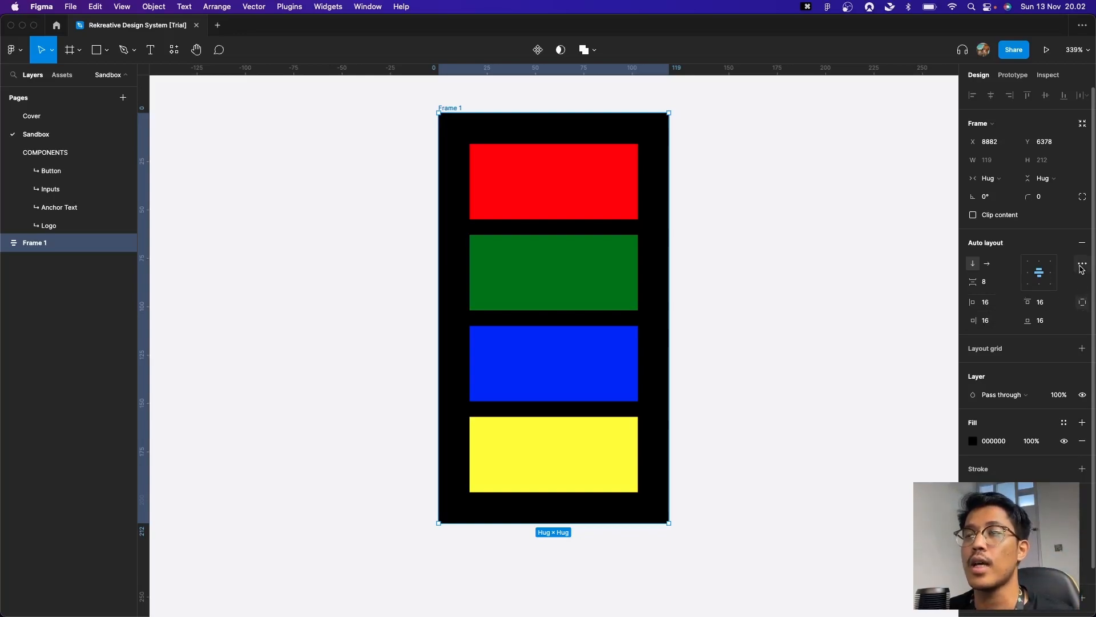
left_click(988, 263)
scroll(558, 355, "right", 5)
scroll(558, 355, "up", 2)
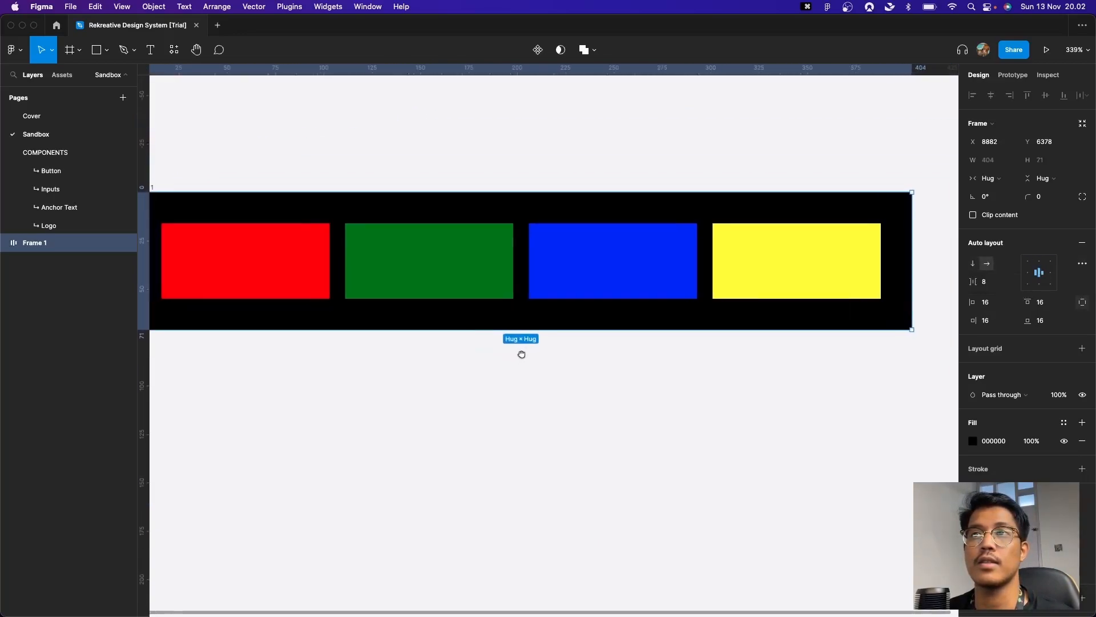
scroll(560, 362, "down", 2)
Move the red rectangle one place to the right so it swaps order with the green one.
left_click(603, 291)
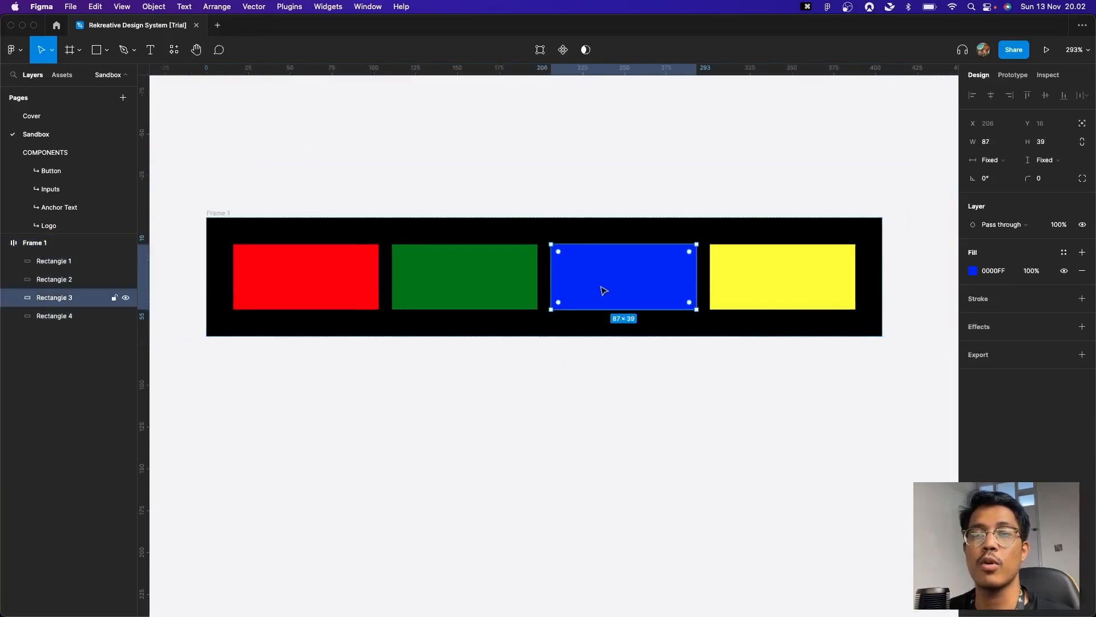
left_click(668, 345)
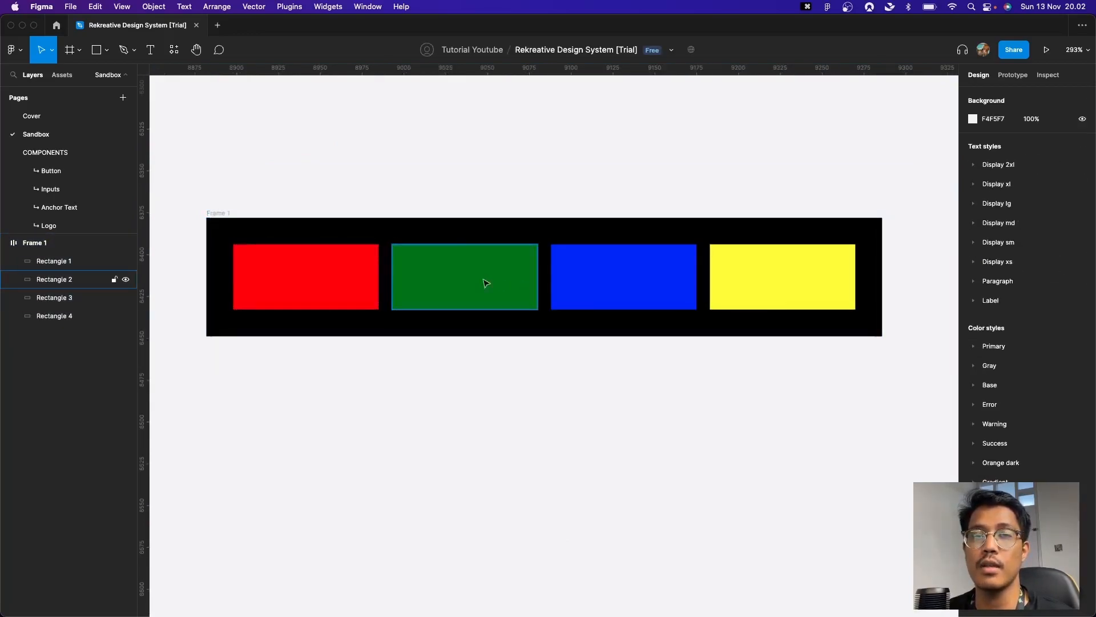
left_click(362, 281)
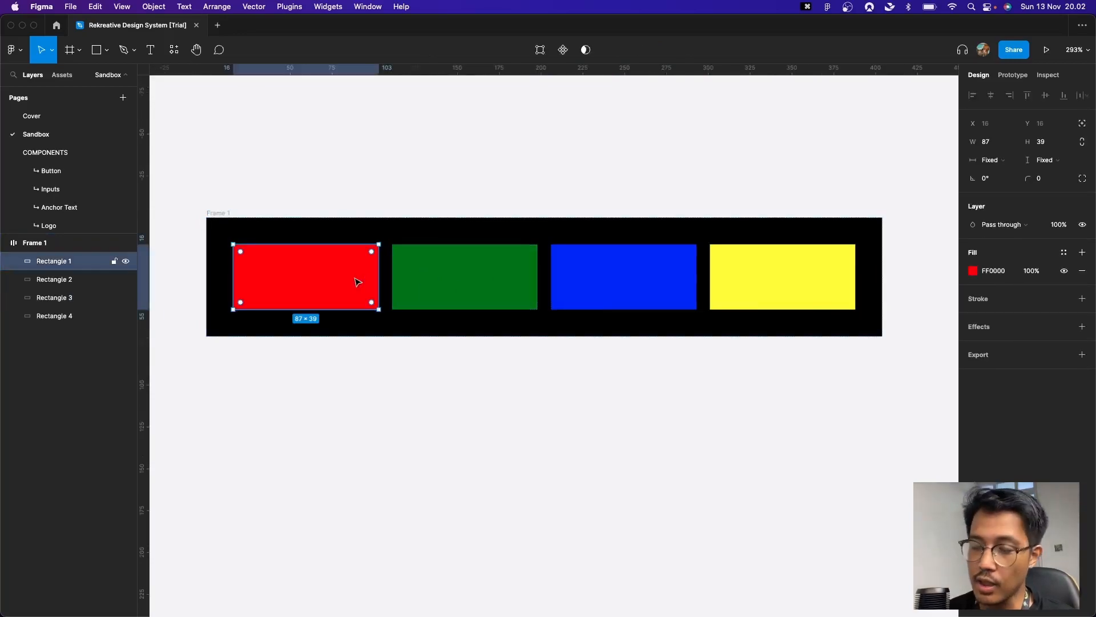
key("Right")
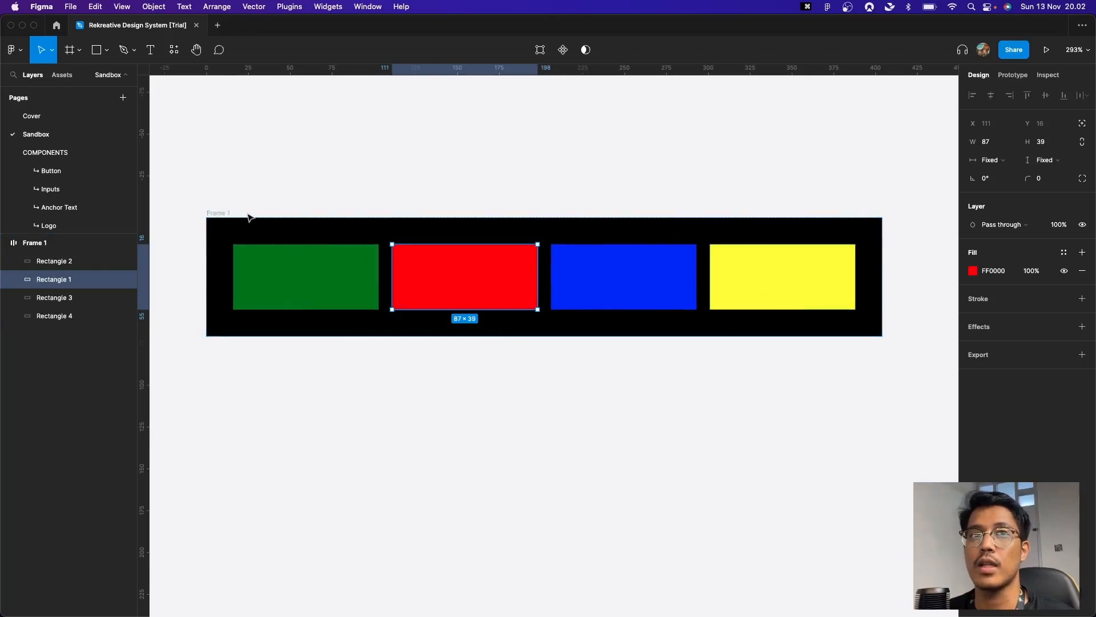
Open the advanced layout settings of Frame 1 and examine the spacing mode options, keeping Packed.
left_click(209, 213)
left_click(1083, 263)
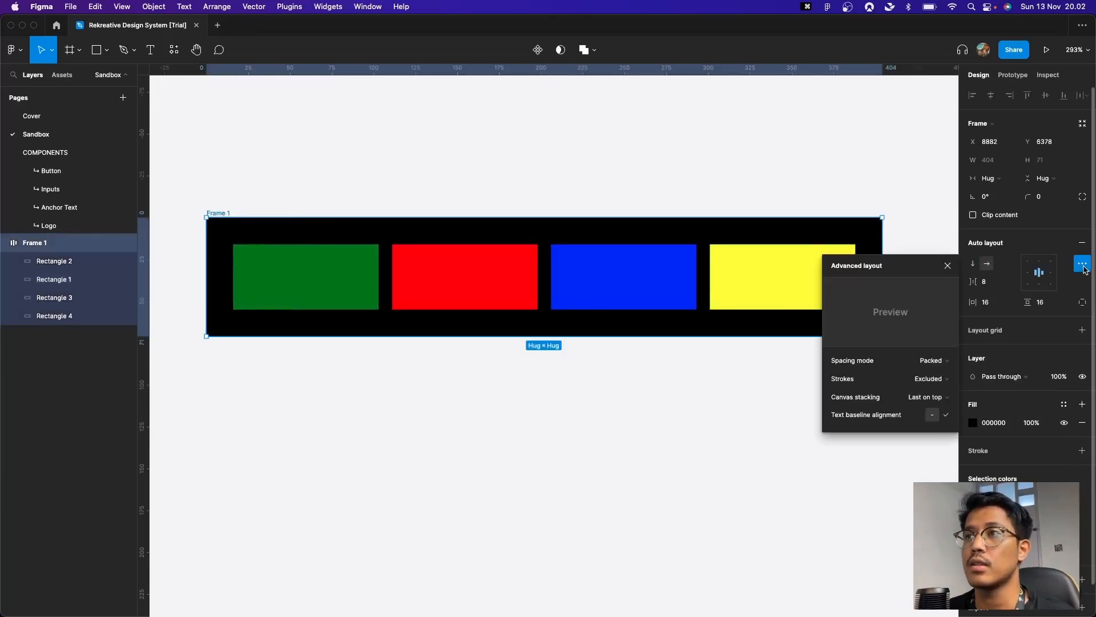
left_click(1083, 265)
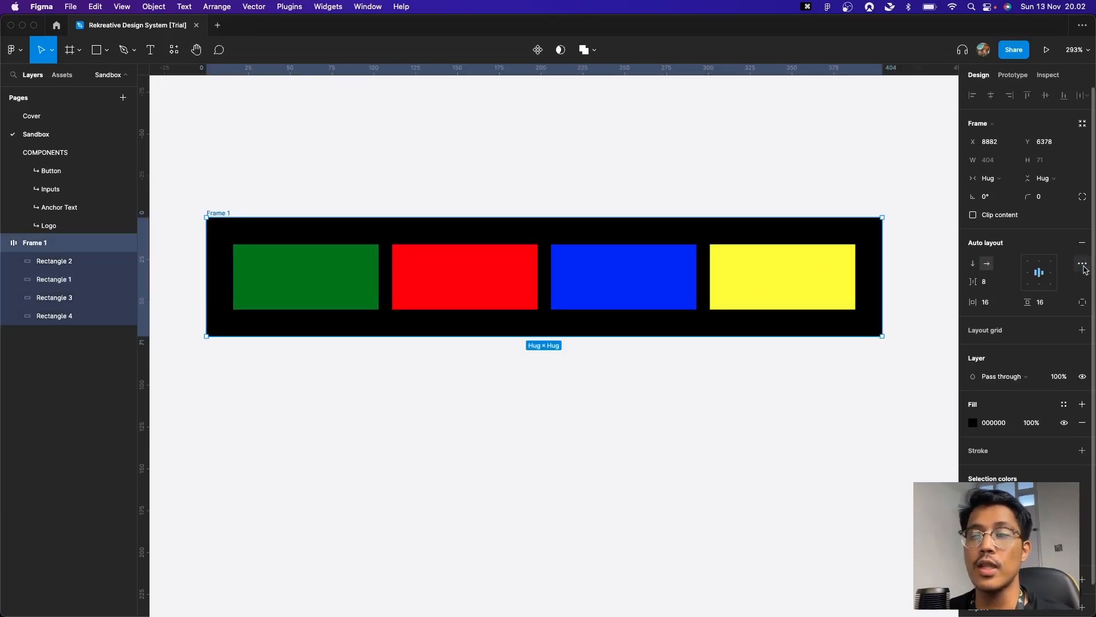
left_click(1082, 265)
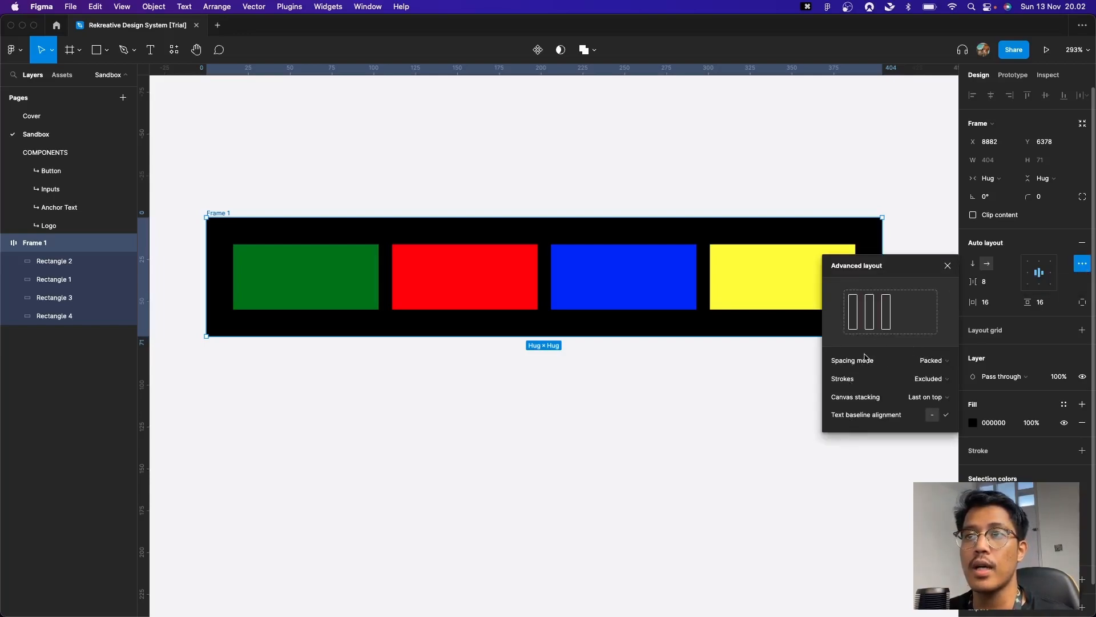
left_click(934, 365)
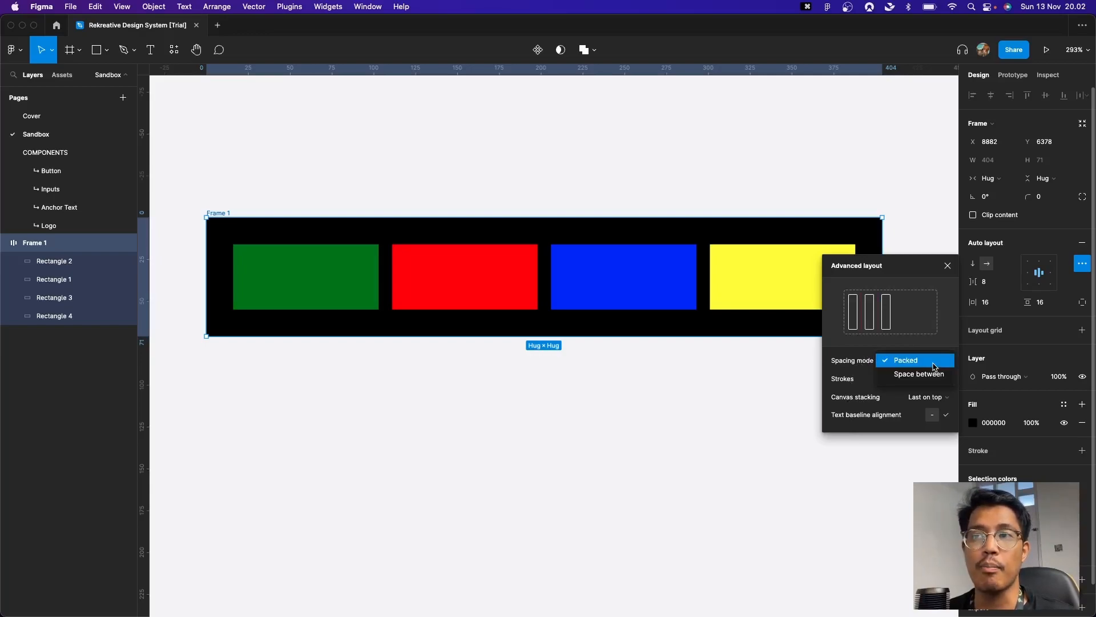
left_click(931, 360)
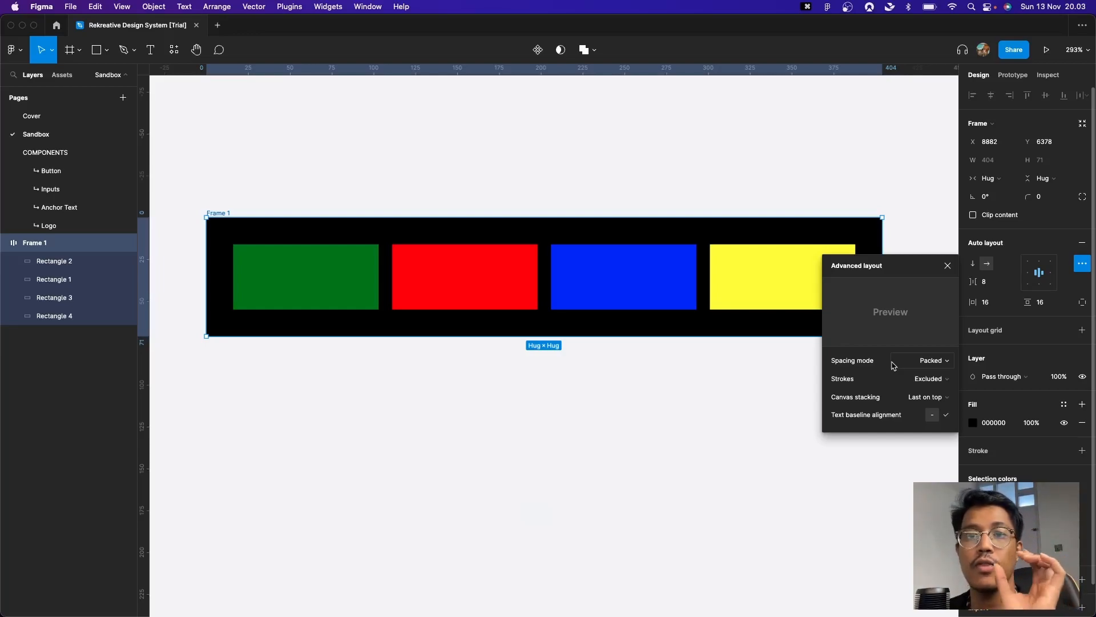
Set the frame's auto layout spacing mode to Space between and close the advanced layout settings.
left_click_drag(714, 350, 660, 341)
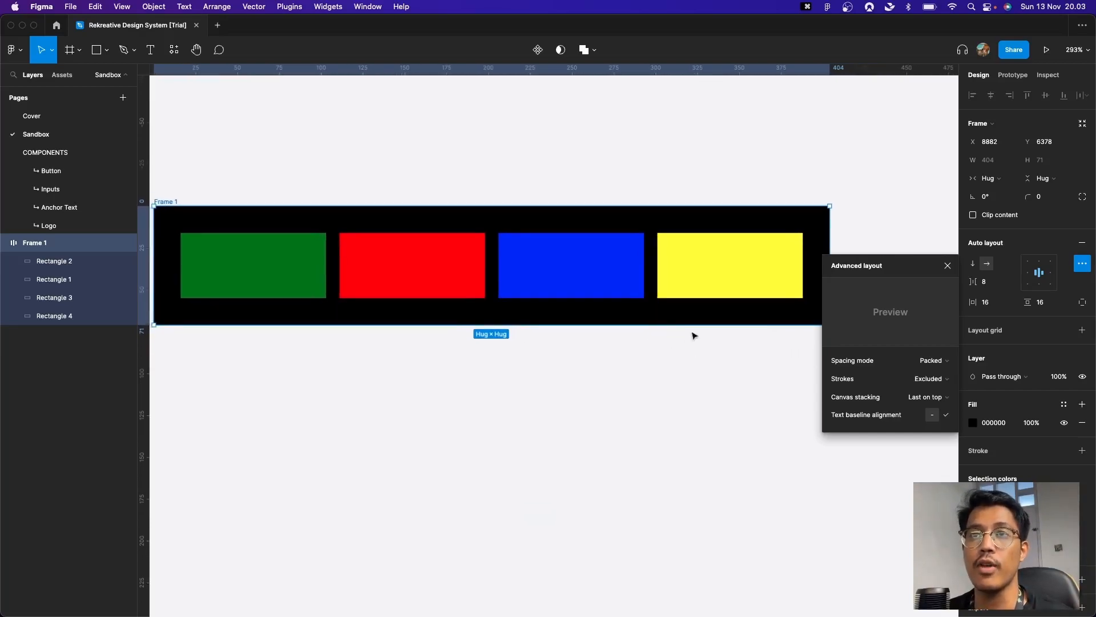
scroll(687, 334, "down", 1)
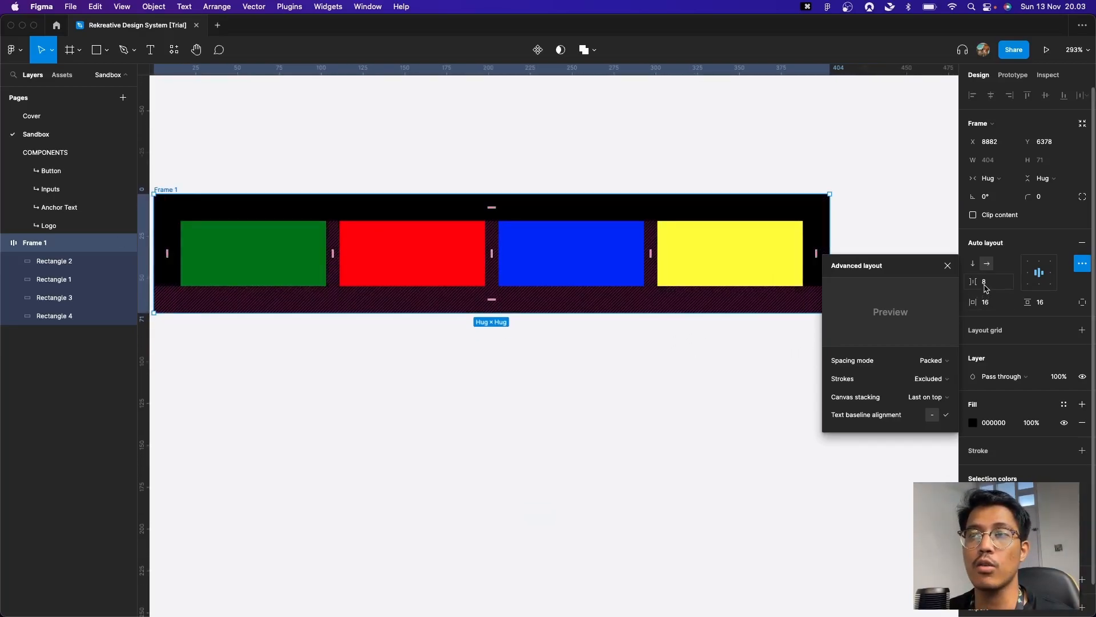
left_click(933, 361)
left_click(939, 375)
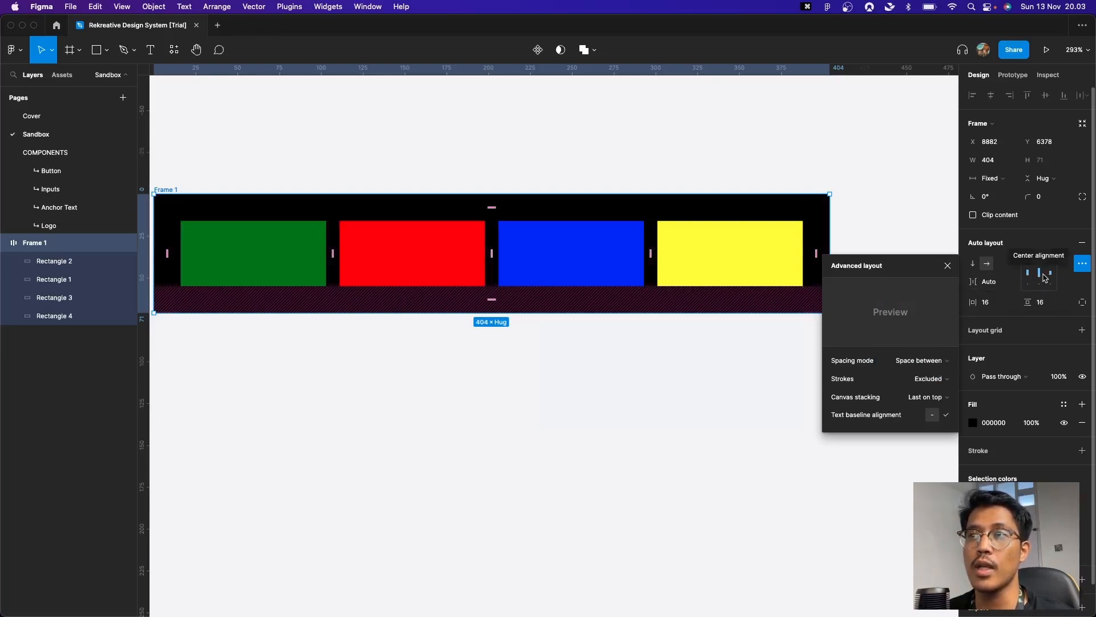
left_click(947, 265)
Try widening the Space between frame from its side edge to about 426 and further, and undo the resizing.
scroll(830, 265, "down", 2)
left_click_drag(834, 253, 863, 258)
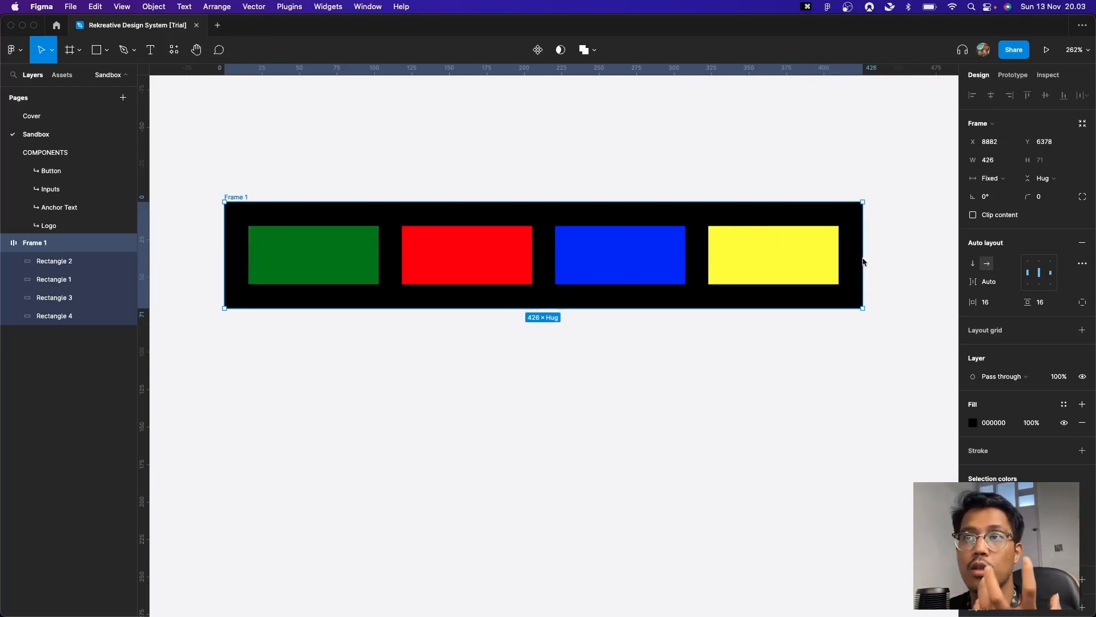
left_click_drag(864, 263, 930, 262)
key("super+z")
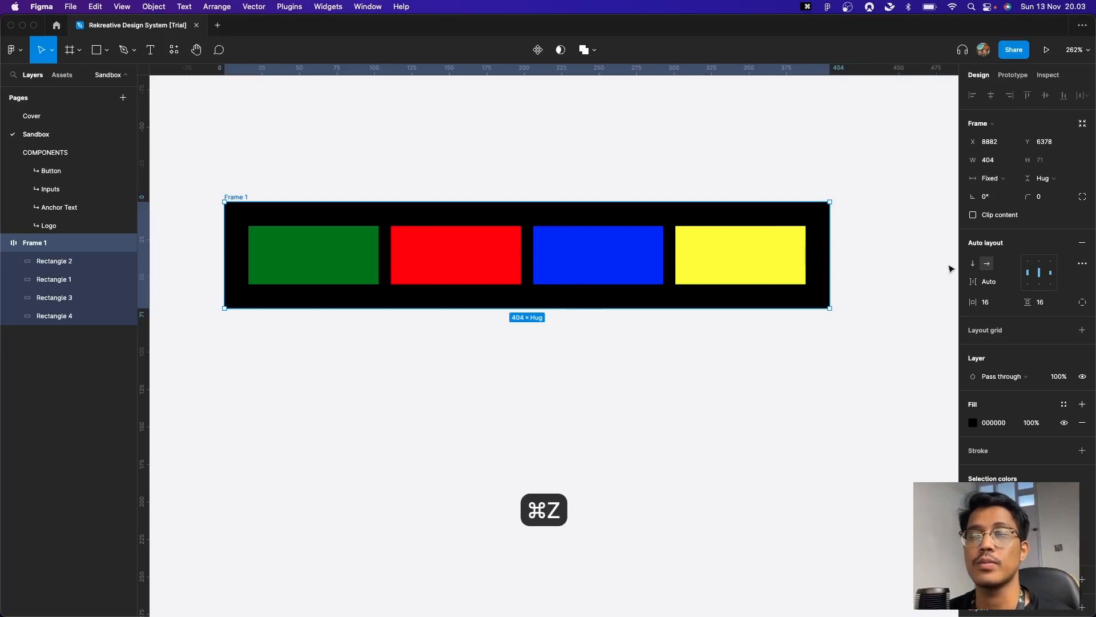
Set the frame's spacing mode to Packed and close the advanced layout settings.
left_click(1081, 263)
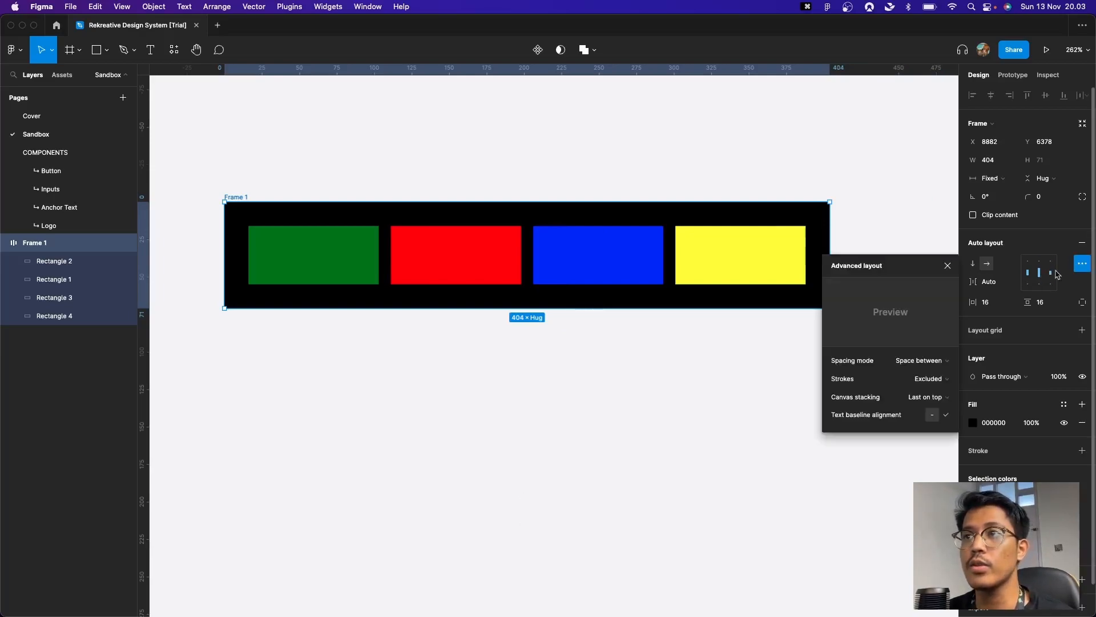
left_click(936, 360)
left_click(939, 343)
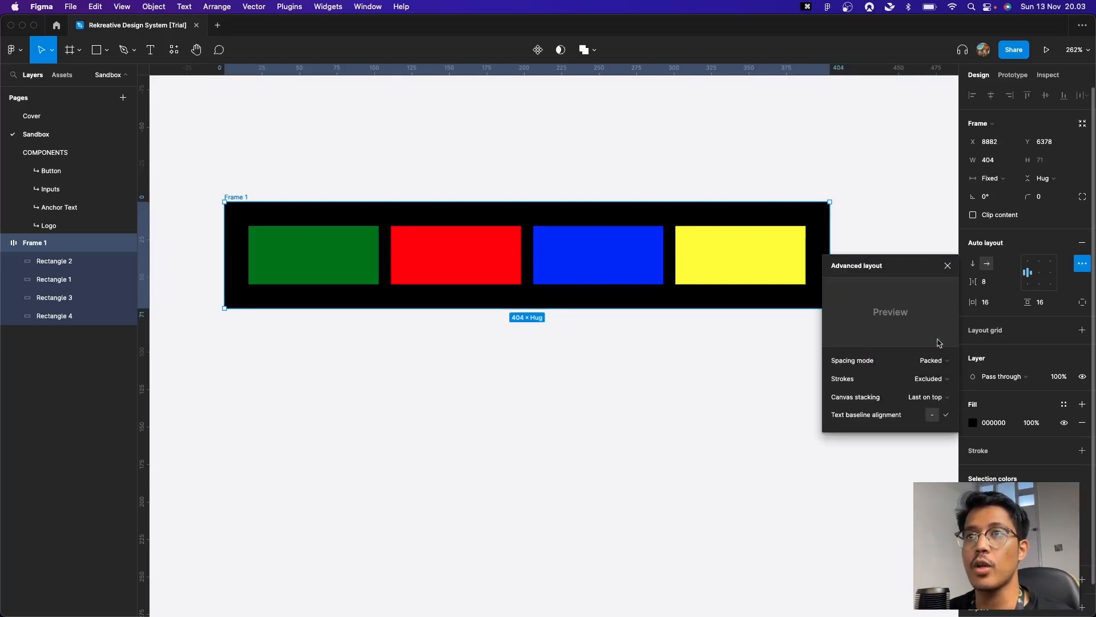
left_click(948, 265)
Try narrowing the packed frame from its side edge and undo the resize.
left_click_drag(829, 255, 750, 278)
key("super+z")
left_click_drag(633, 316, 848, 324)
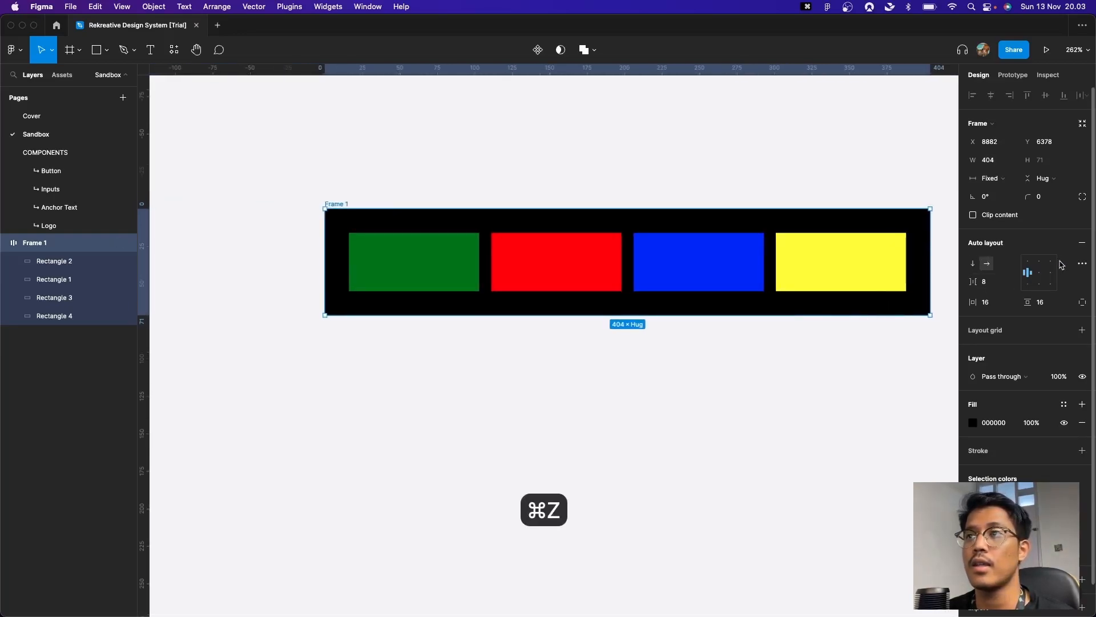
Set the frame's alignment to centre, and switch its strokes setting to Included in layout and back to Excluded from layout.
left_click(1082, 266)
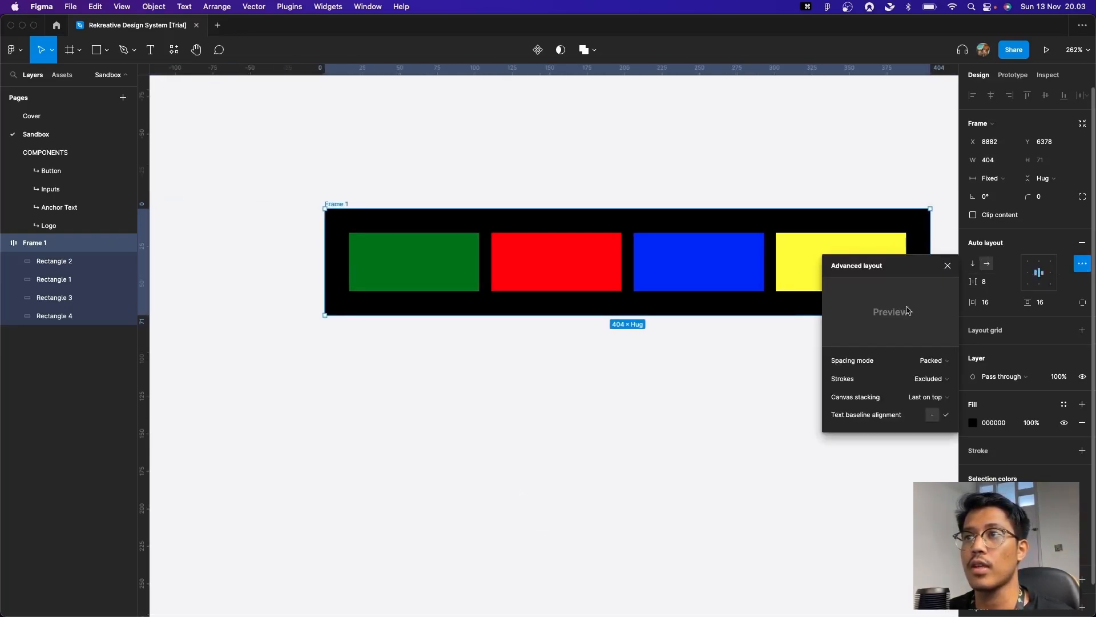
left_click(936, 381)
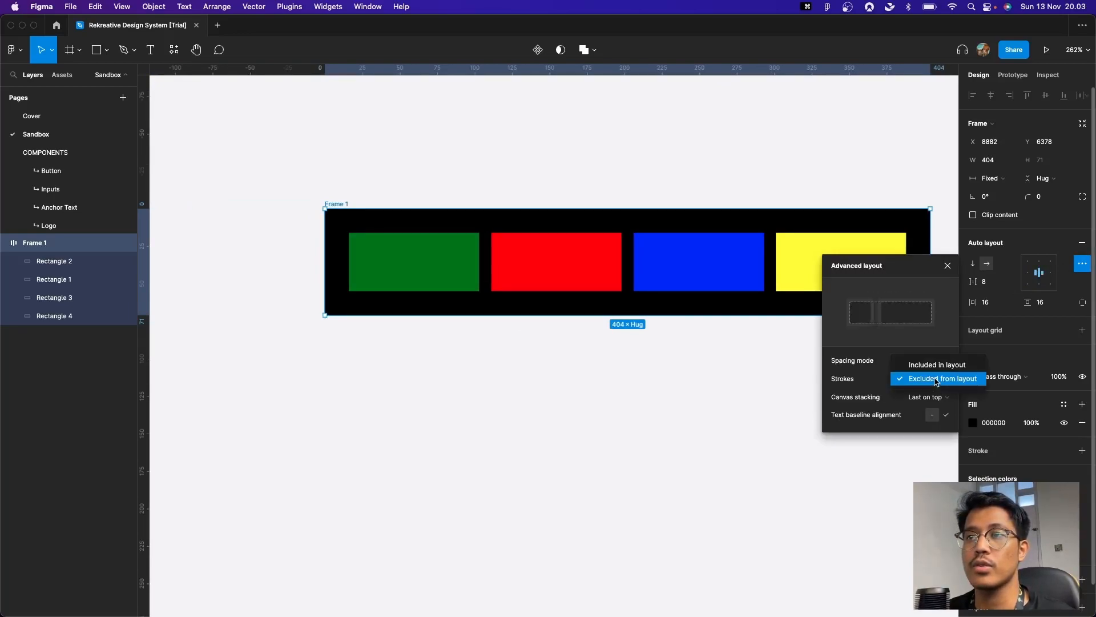
left_click(937, 365)
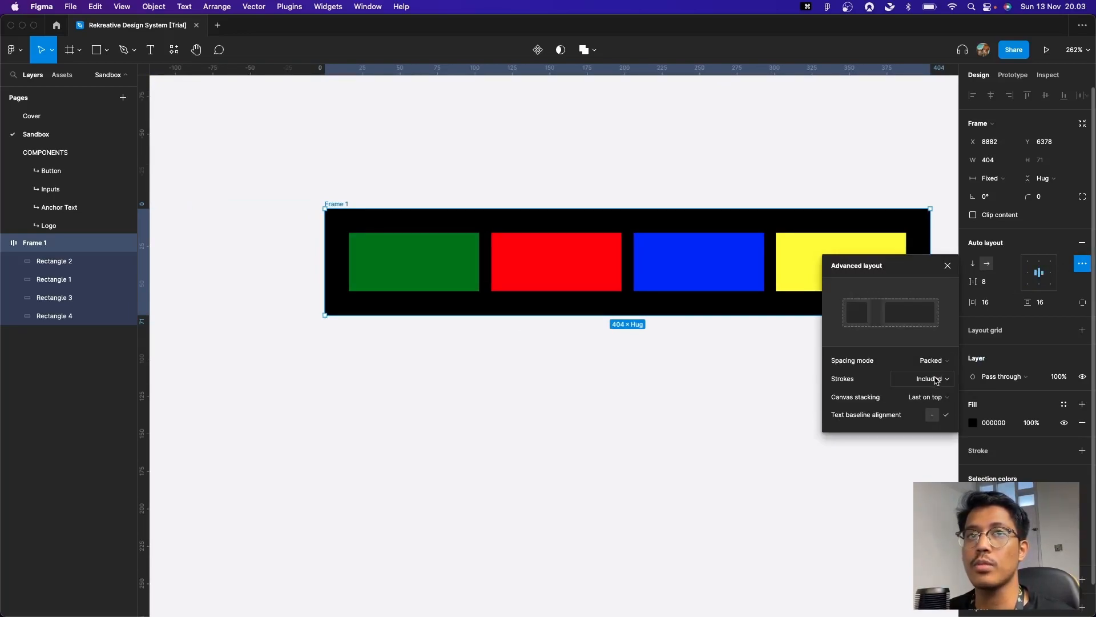
left_click(936, 381)
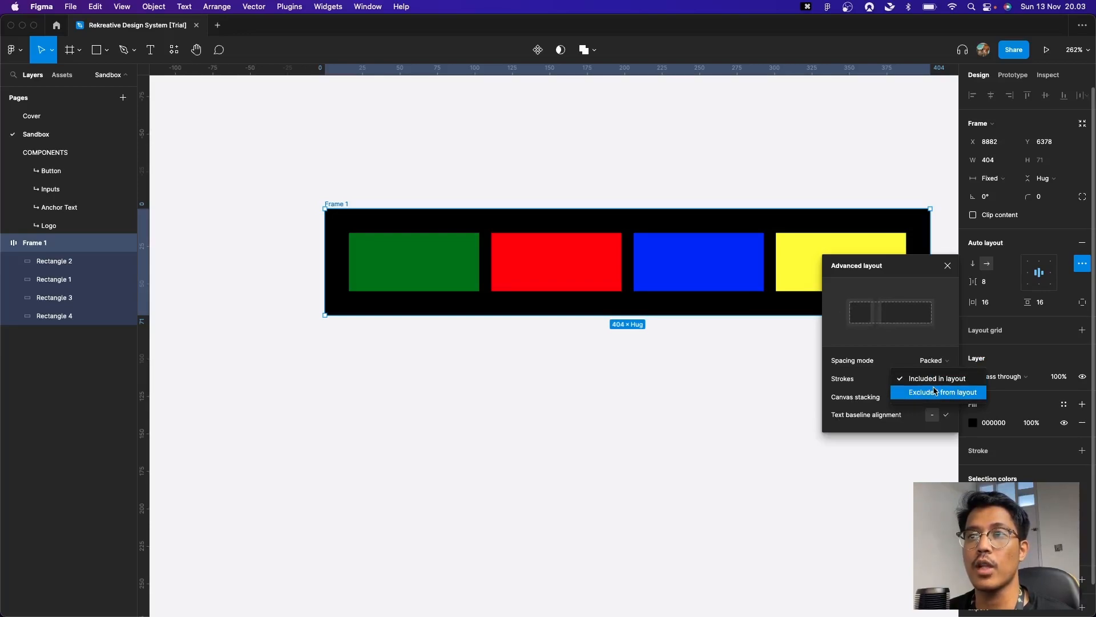
left_click(935, 391)
Add a gray stroke (808080) with a width of 6 to the frame.
scroll(749, 380, "right", 1)
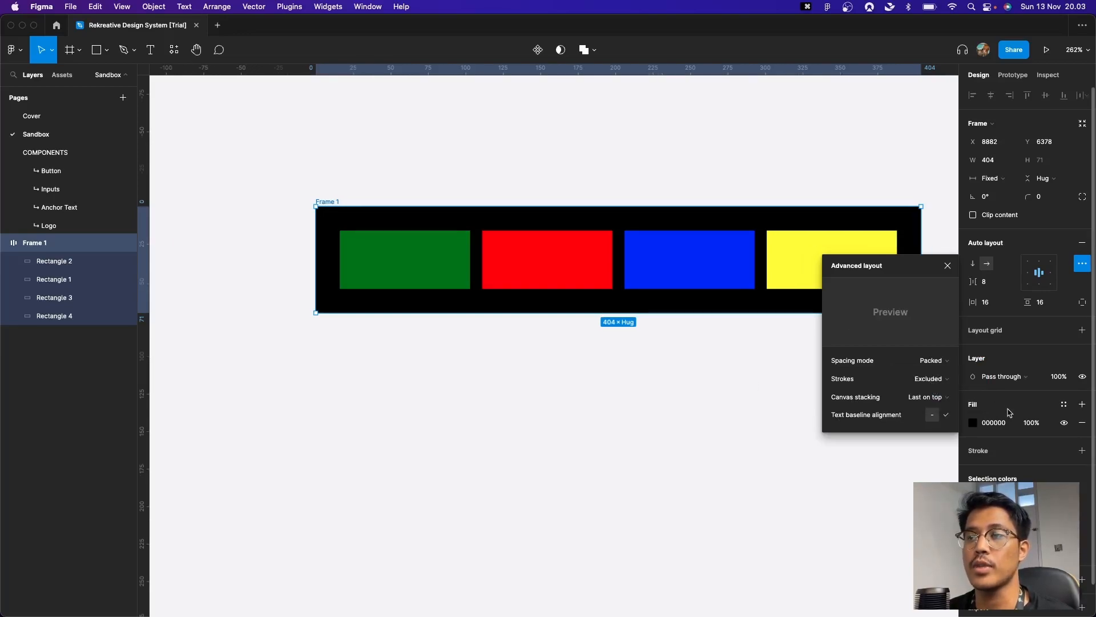
left_click(1057, 452)
left_click(1082, 451)
left_click(1003, 472)
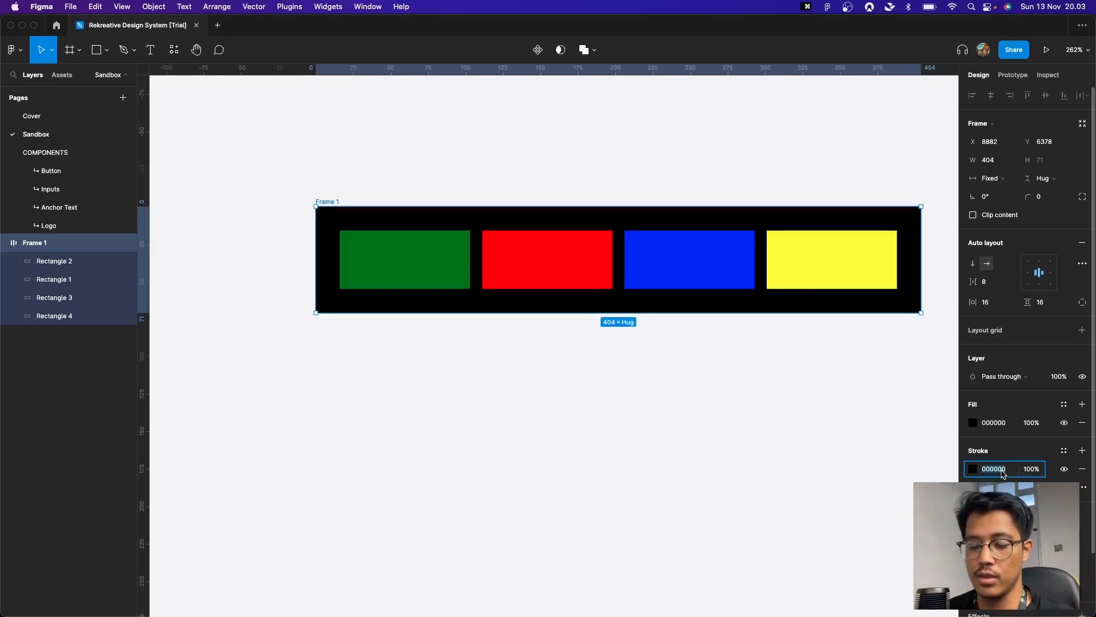
type("gray")
key("Return")
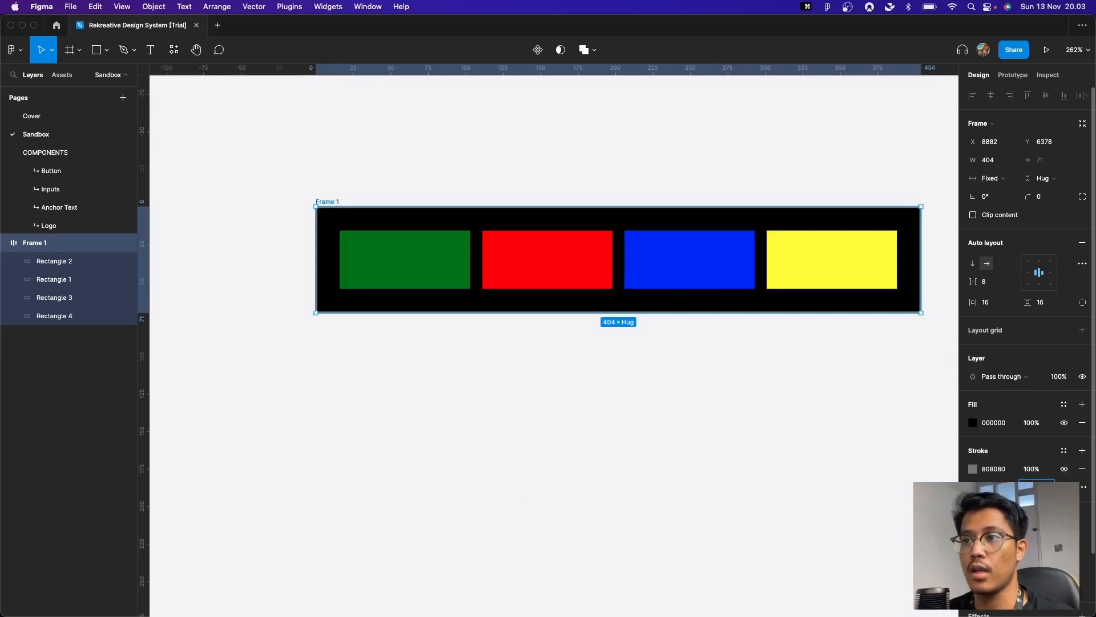
type("6")
key("Return")
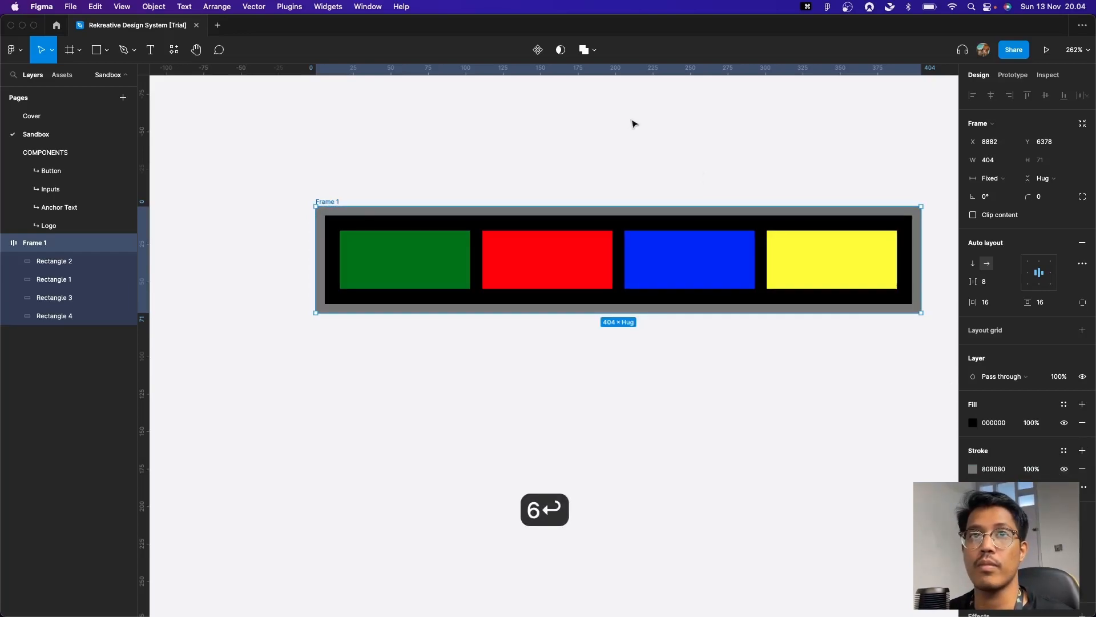
Compare the strokes setting on the stroked frame by toggling between Included and Excluded from layout several times, ending on Excluded.
left_click(1082, 263)
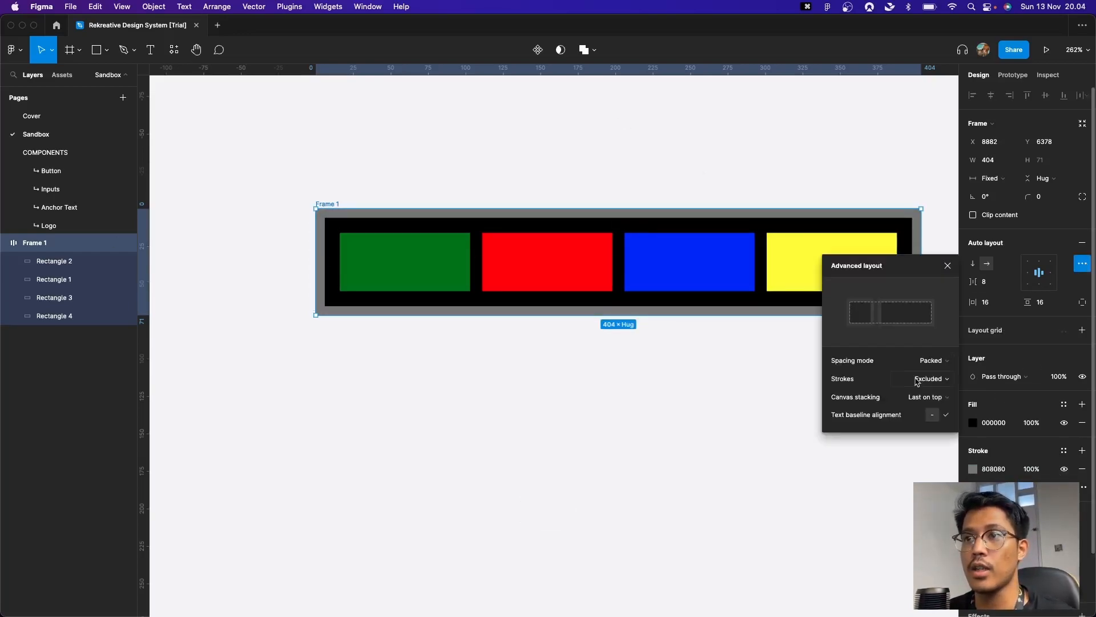
left_click(918, 379)
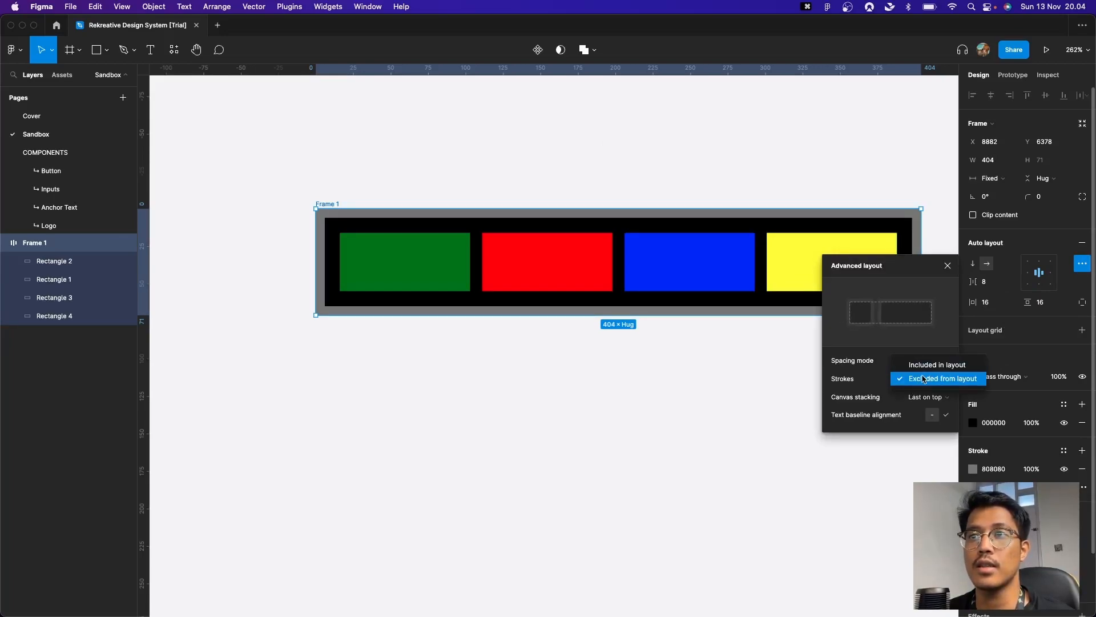
left_click(926, 365)
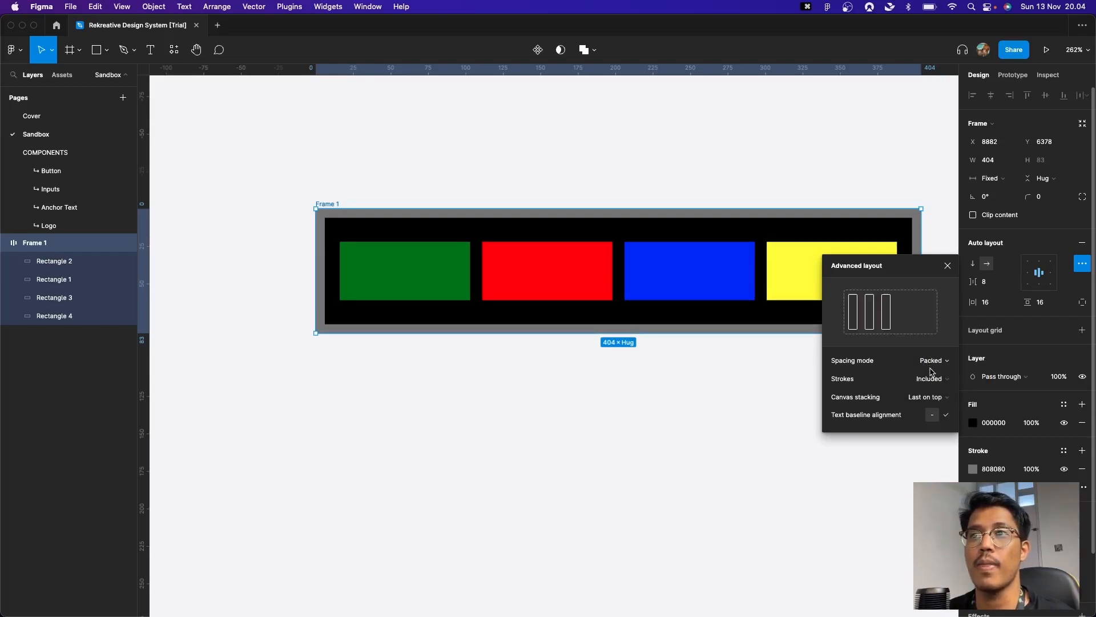
left_click(930, 381)
left_click(940, 392)
left_click(932, 379)
left_click(934, 366)
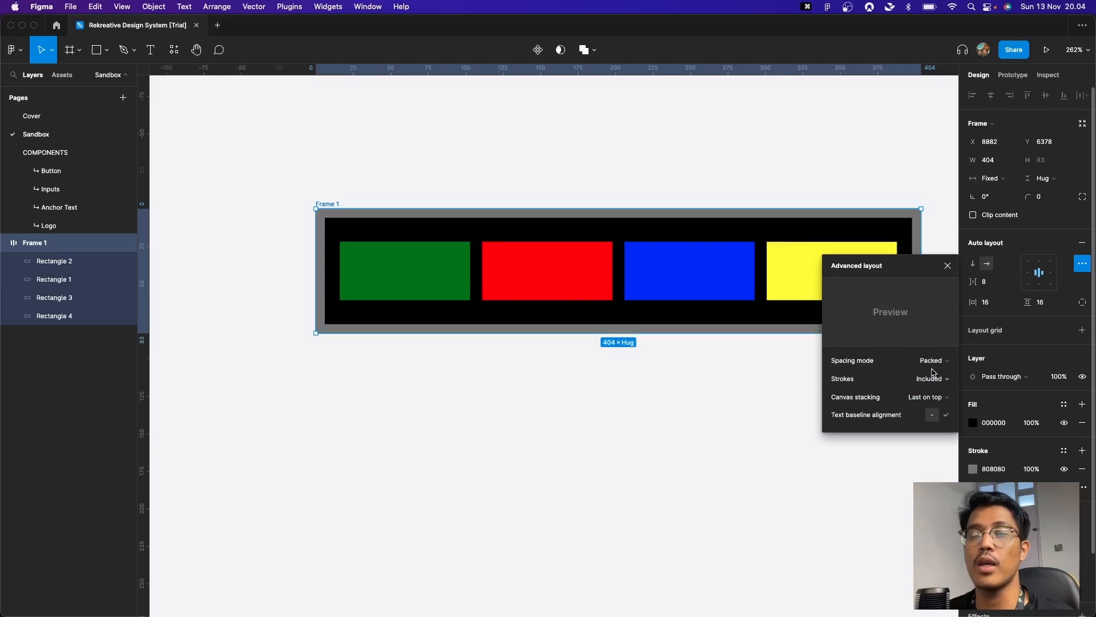
left_click(933, 380)
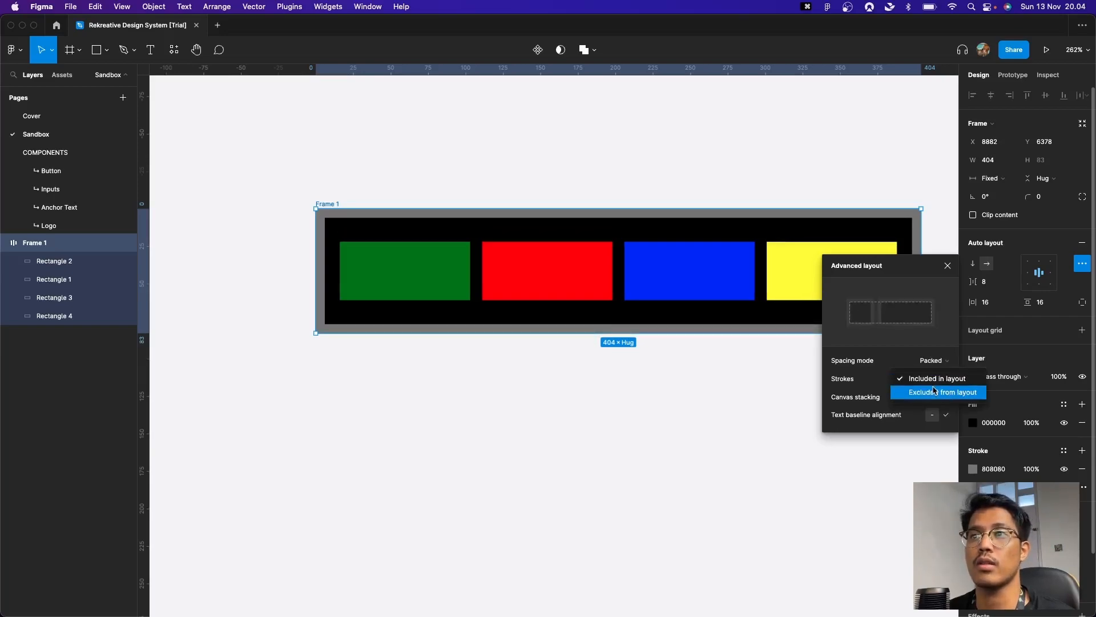
left_click(937, 392)
left_click(933, 379)
left_click(935, 368)
left_click(933, 379)
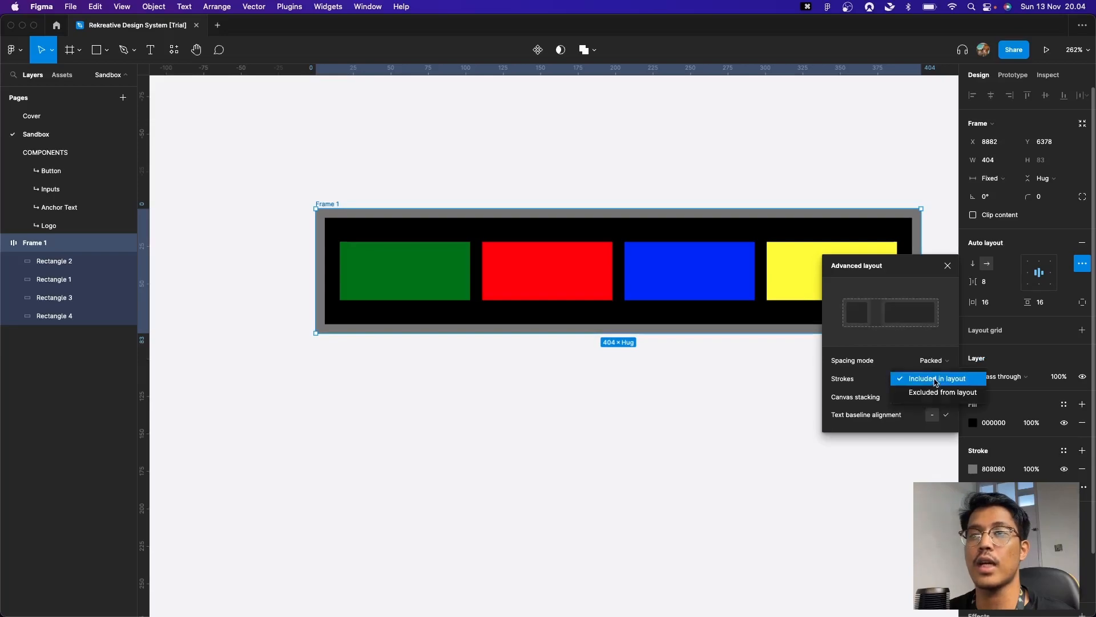
left_click(937, 392)
left_click(935, 379)
left_click(936, 365)
left_click(933, 379)
left_click(935, 392)
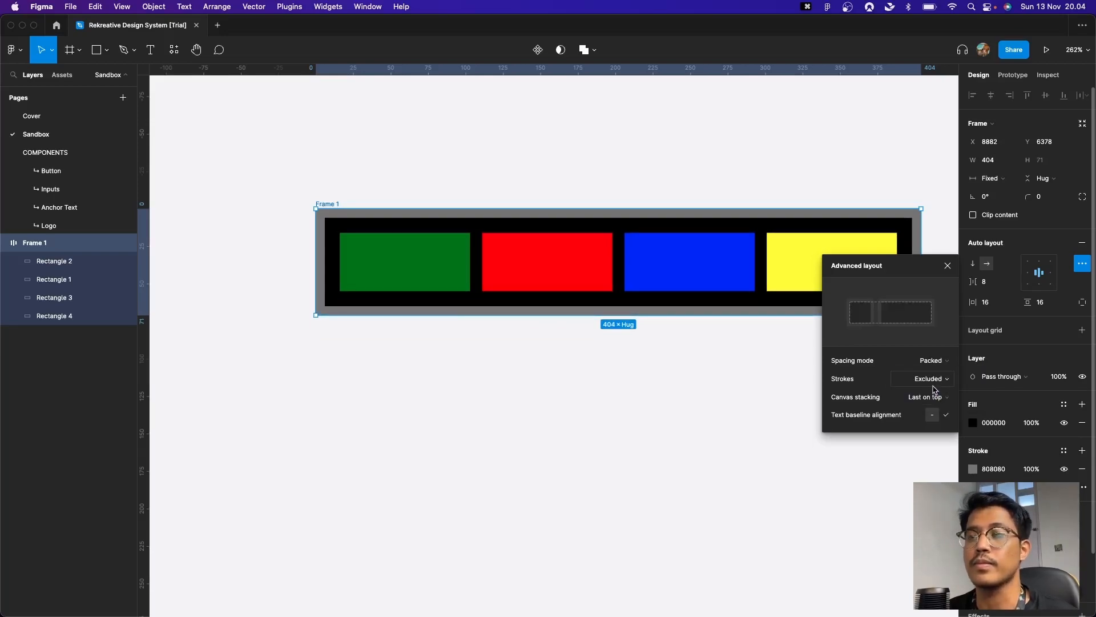
Set the frame's canvas stacking to First on top and close the advanced layout settings.
left_click(928, 398)
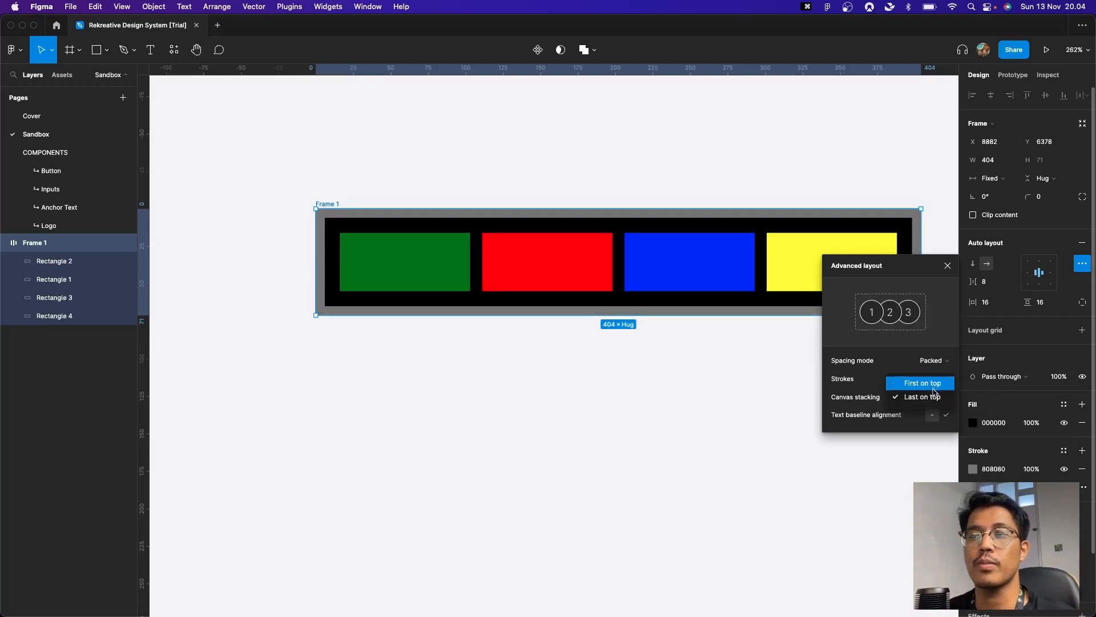
left_click(933, 387)
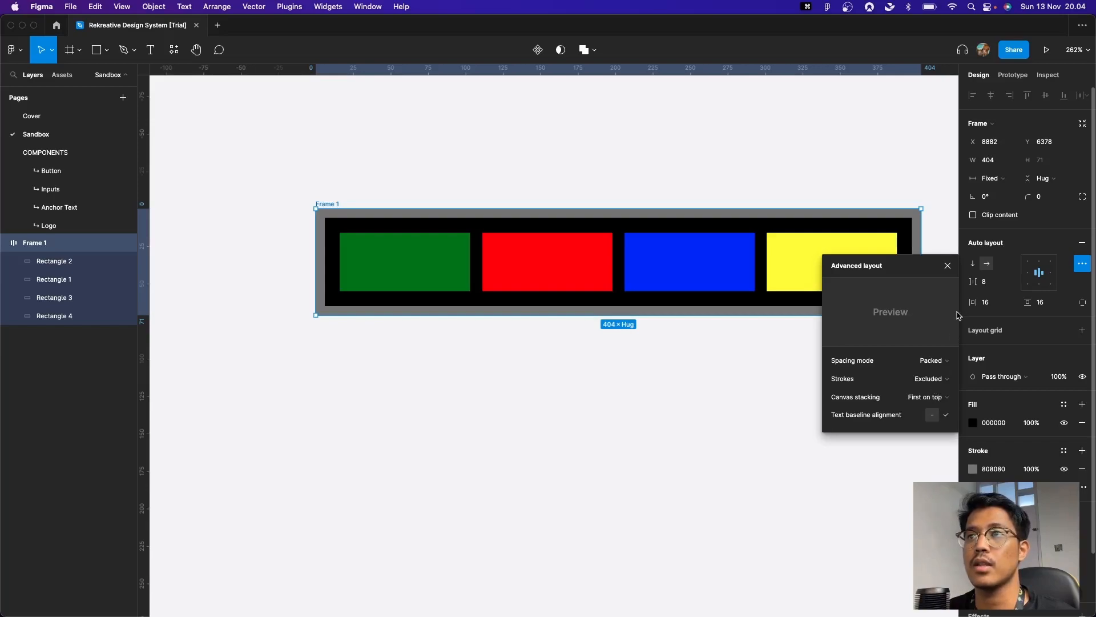
left_click(947, 266)
Set the frame's spacing between items to -8 so the rectangles overlap.
left_click(992, 288)
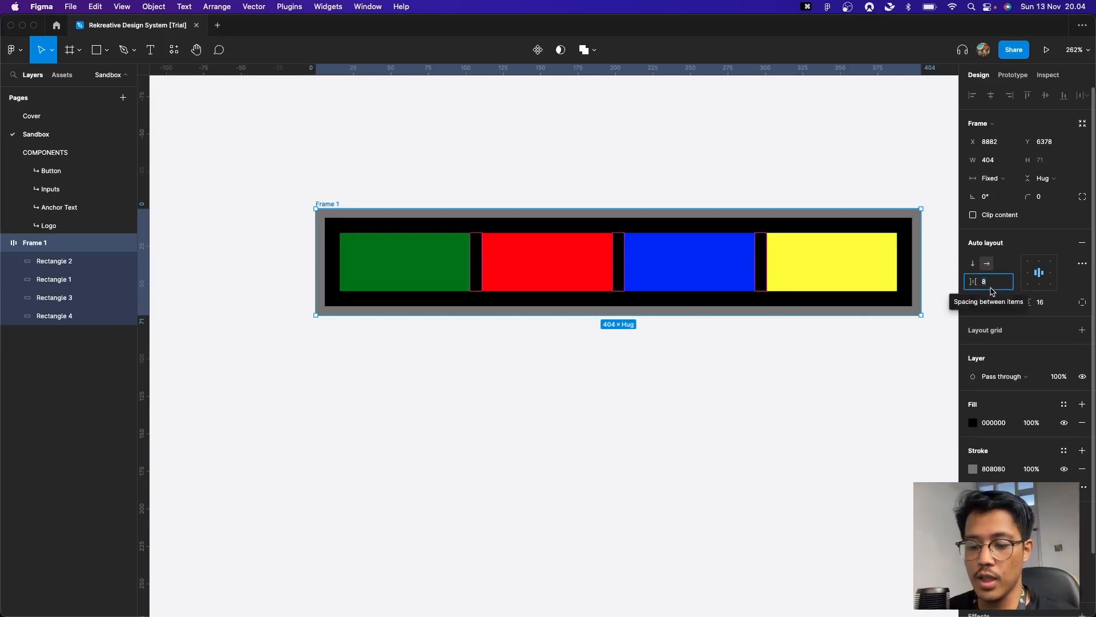
type("-8")
key("Return")
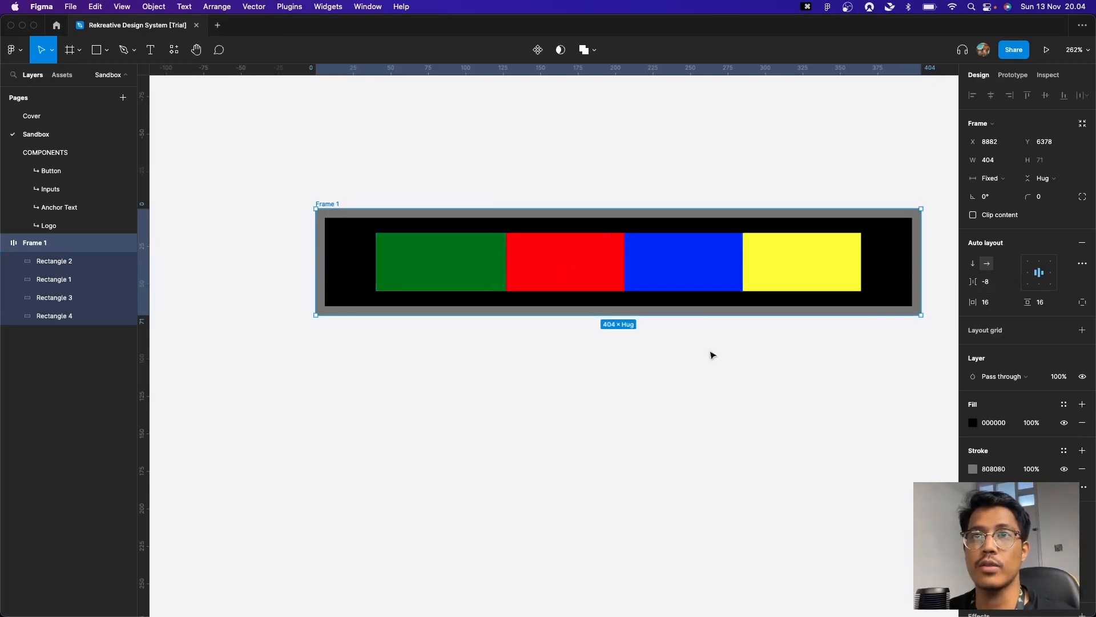
Set the canvas stacking of the overlapping rectangles to Last on top.
left_click(1082, 263)
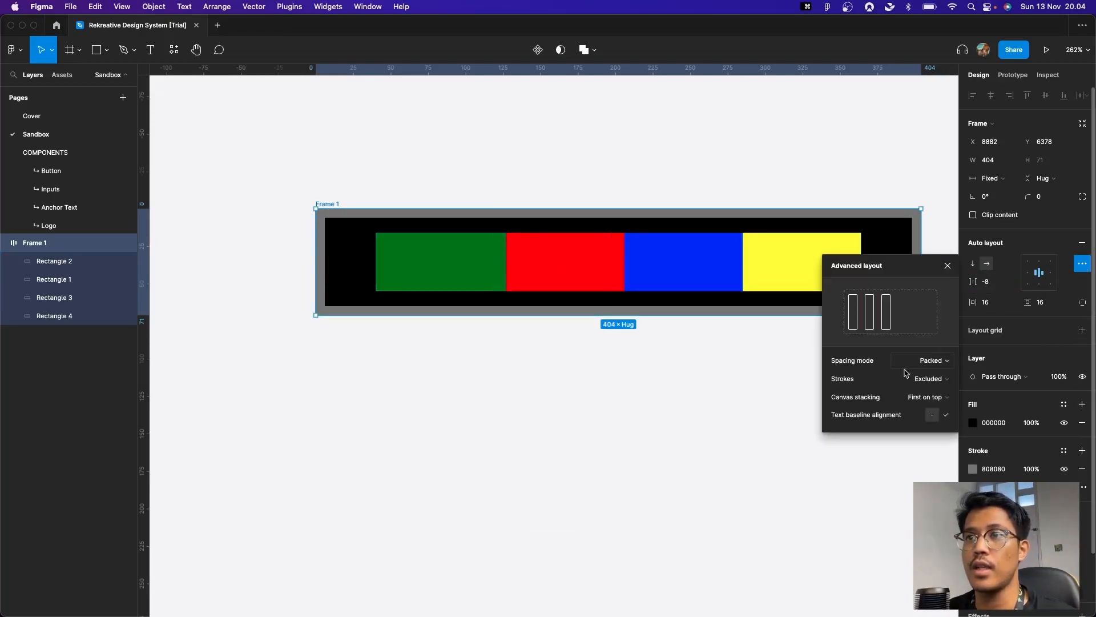
left_click(918, 399)
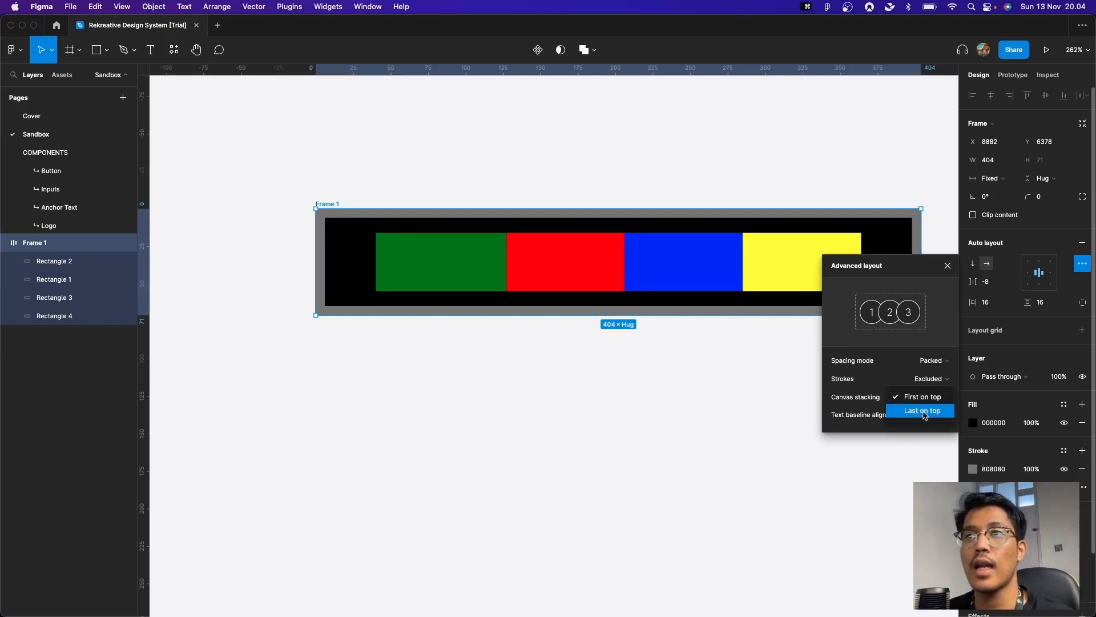
left_click(924, 412)
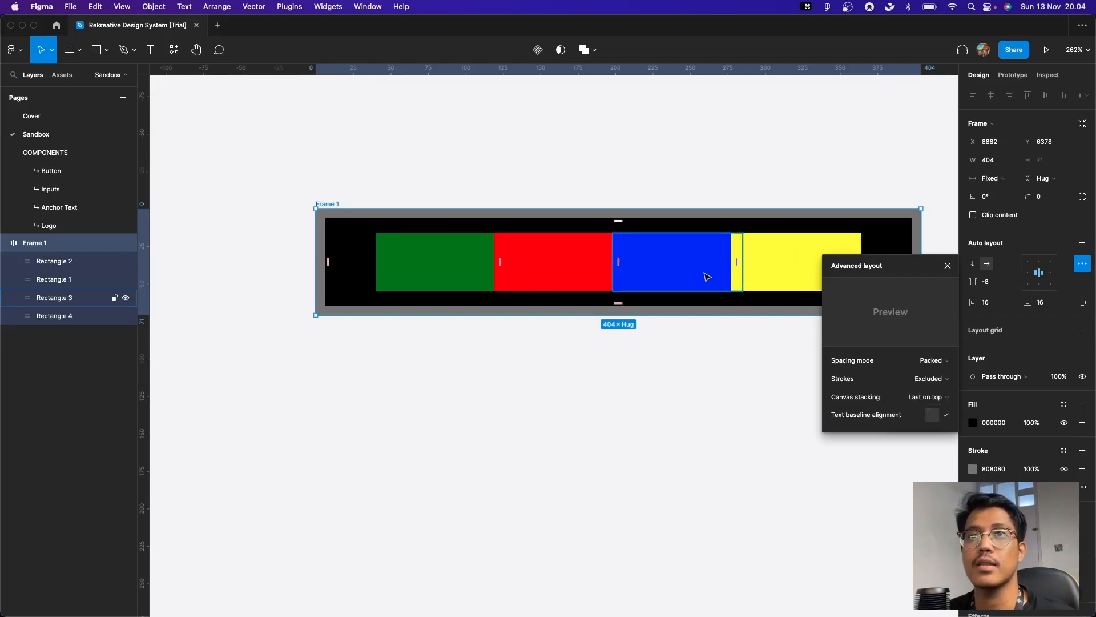
Close the advanced layout settings, set the frame's spacing between items to 8 and remove its gray stroke.
mouse_move(926, 422)
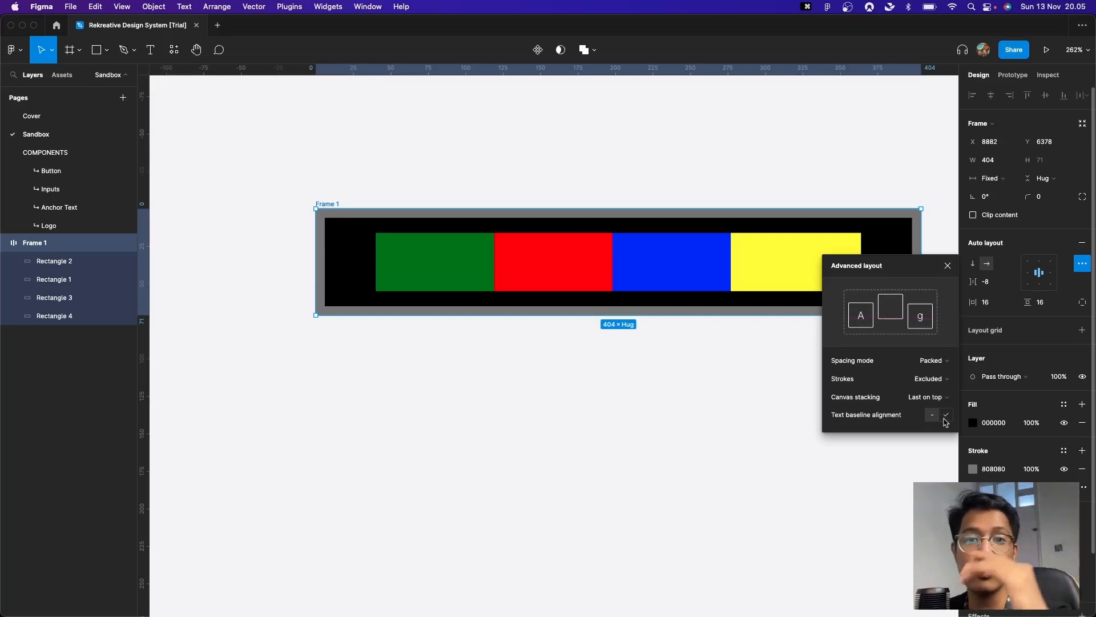
left_click(947, 266)
left_click(1002, 282)
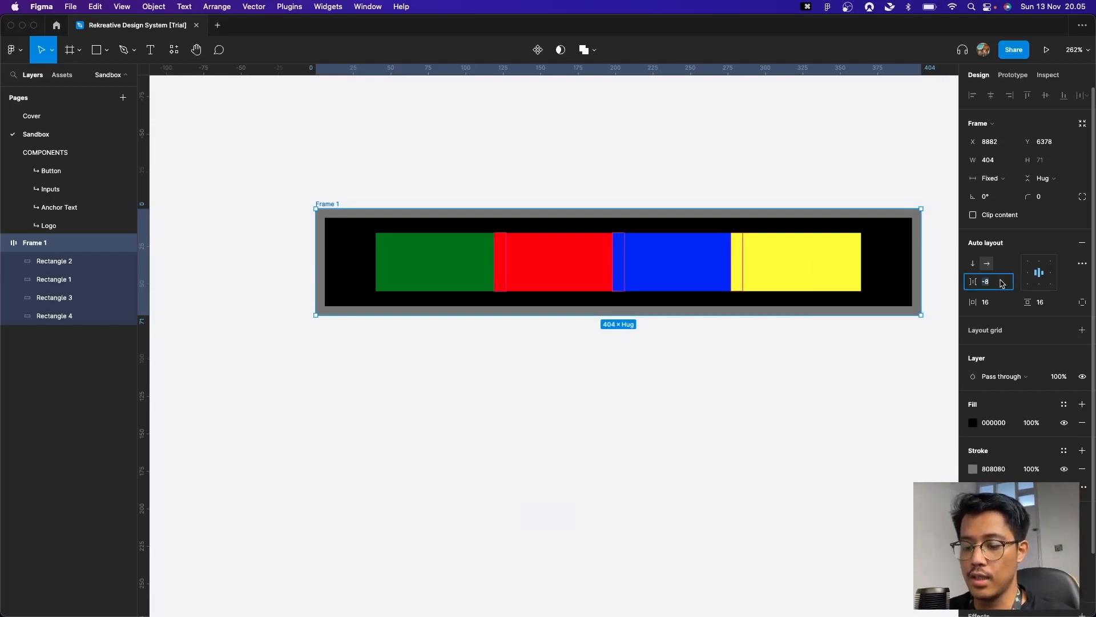
type("8")
key("Return")
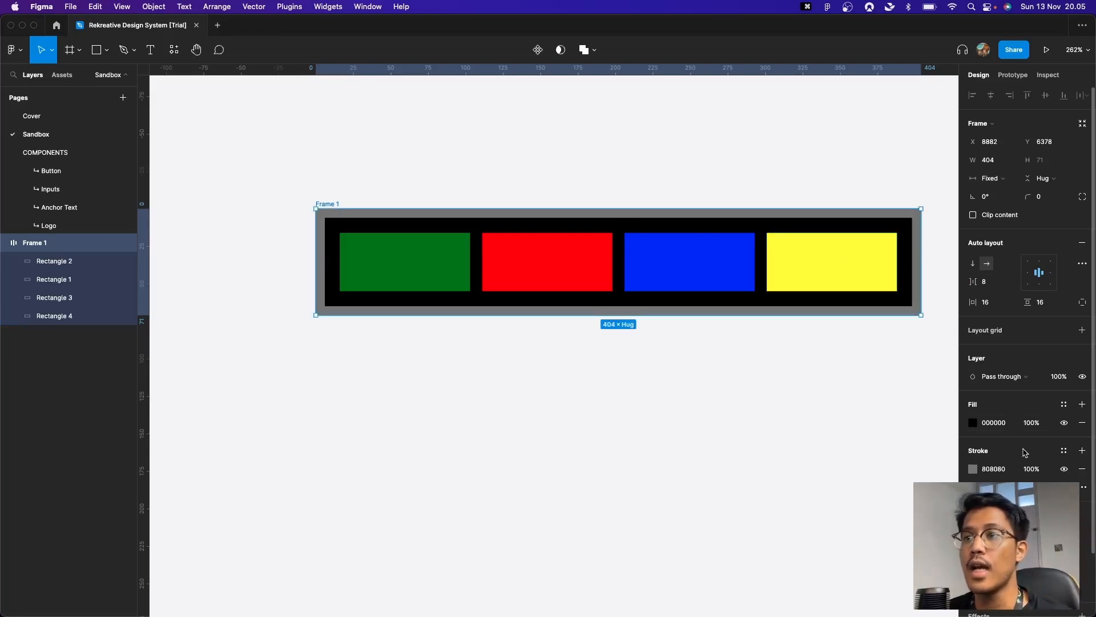
left_click(1082, 469)
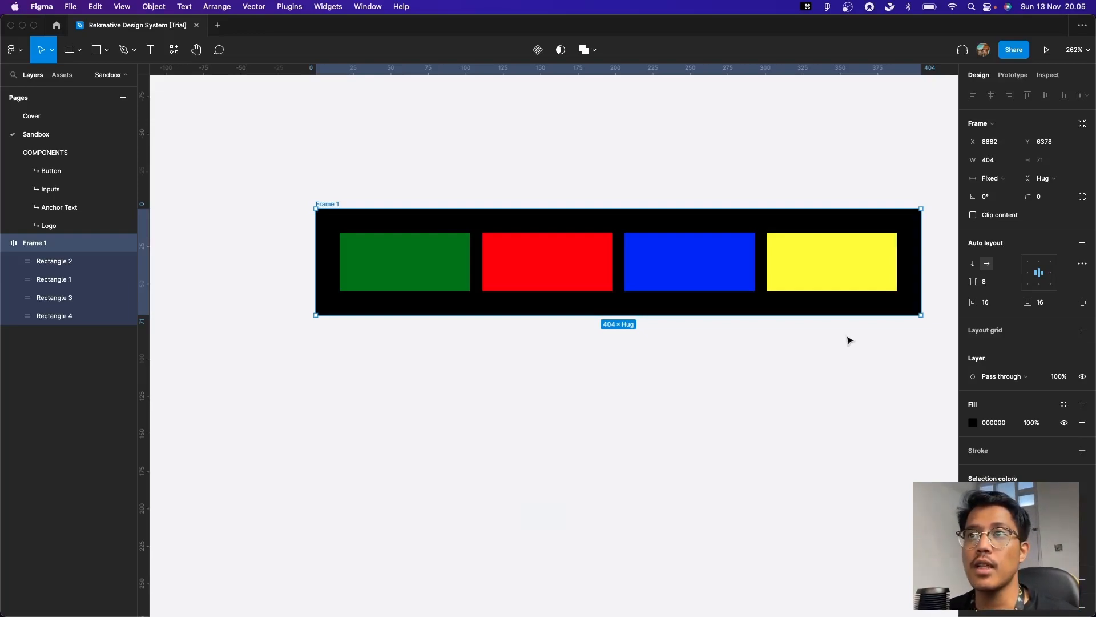
Reorder the blue rectangle to the first position in the frame.
left_click(847, 253)
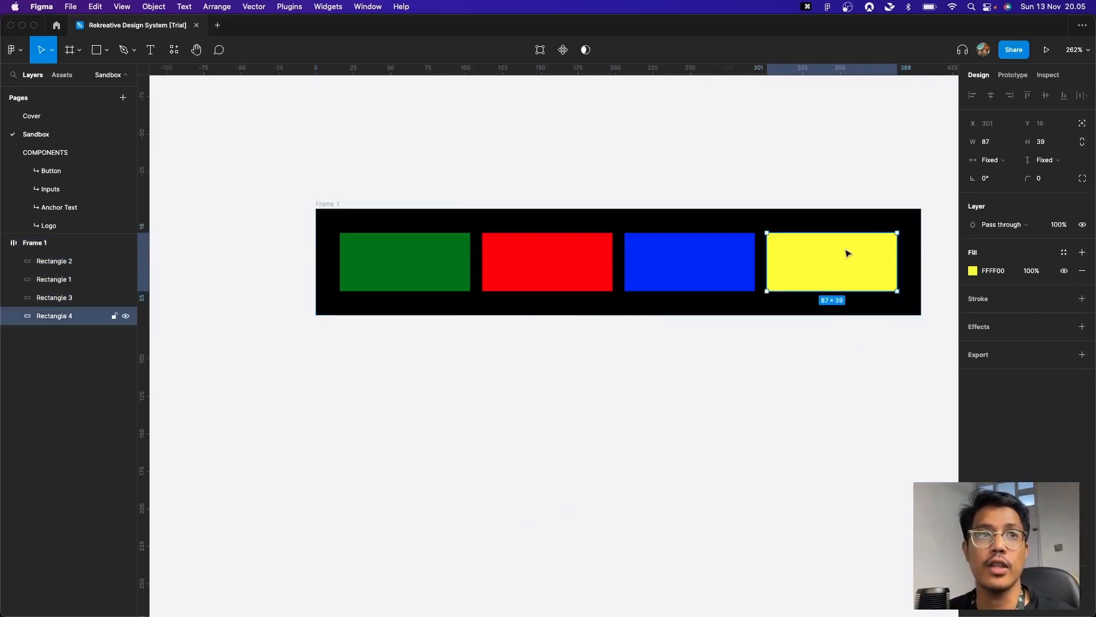
left_click(407, 270)
left_click(546, 274)
left_click(663, 277)
left_click(799, 270)
left_click(735, 274)
key("Left")
key("Left")
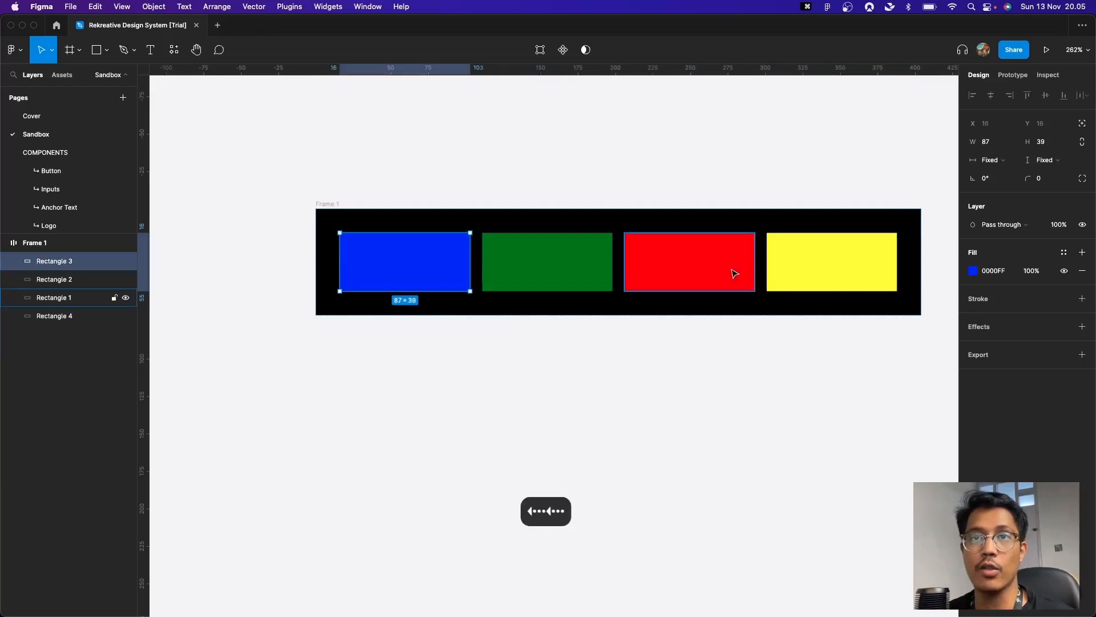
Shift the blue rectangle two places toward the end of the row and back to the first position.
key("Right")
key("Right")
key("Left")
key("Left")
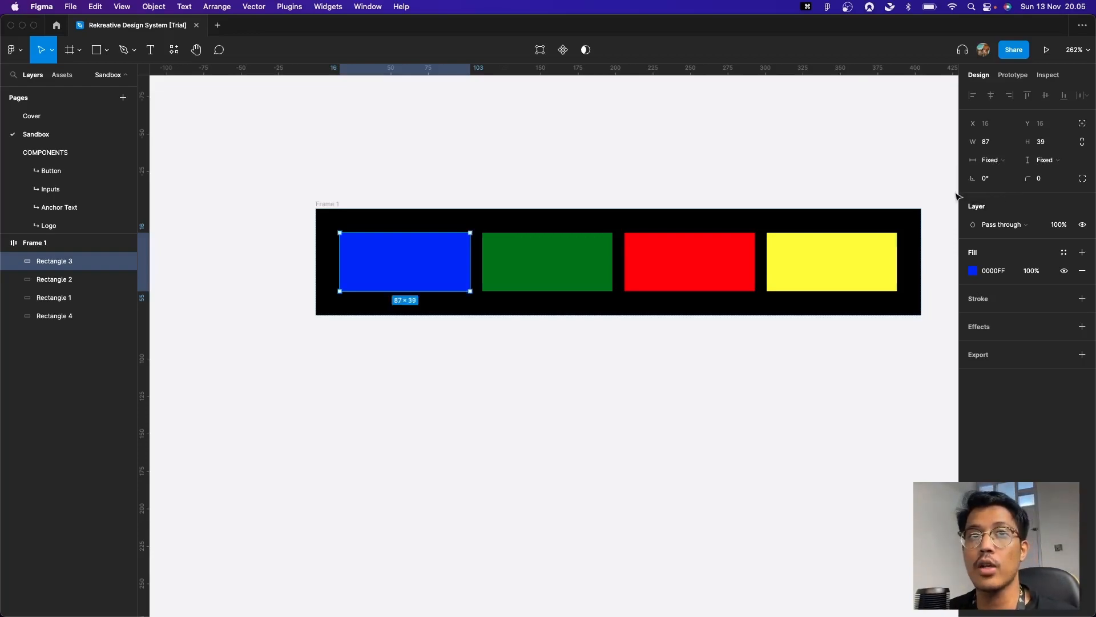
Set the blue rectangle's horizontal resizing to Fill container.
left_click(992, 162)
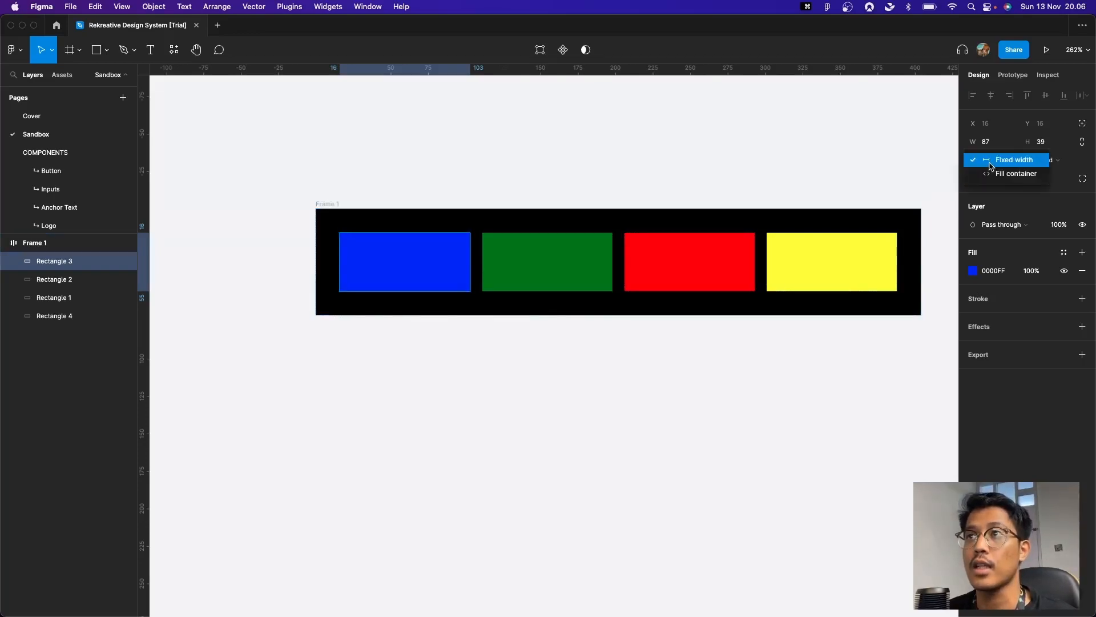
left_click(995, 173)
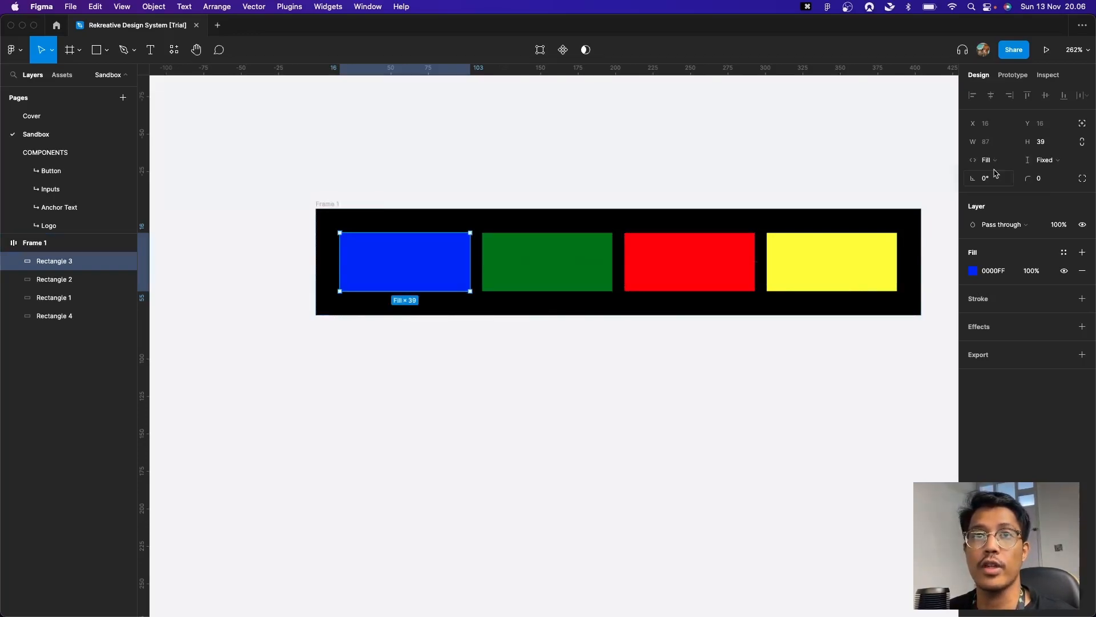
Narrow the frame from its right edge to test the blue rectangle's fill width, and undo the resize.
left_click(327, 210)
left_click(326, 206)
scroll(906, 245, "right", 2)
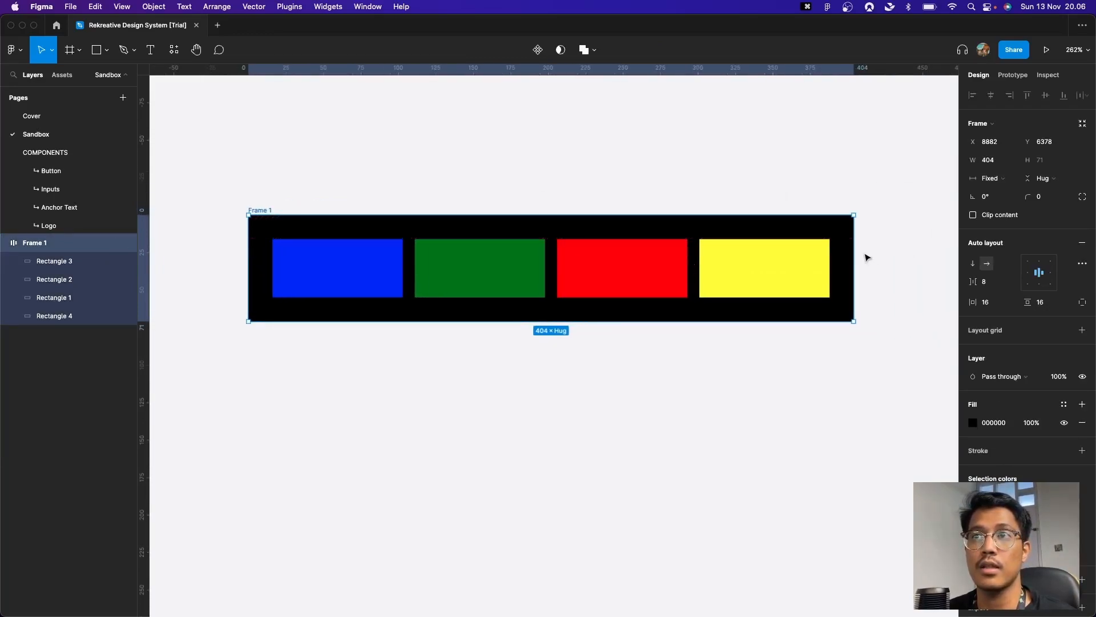
left_click_drag(857, 249, 751, 251)
scroll(759, 250, "down", 3)
key("super+z")
key("super+z")
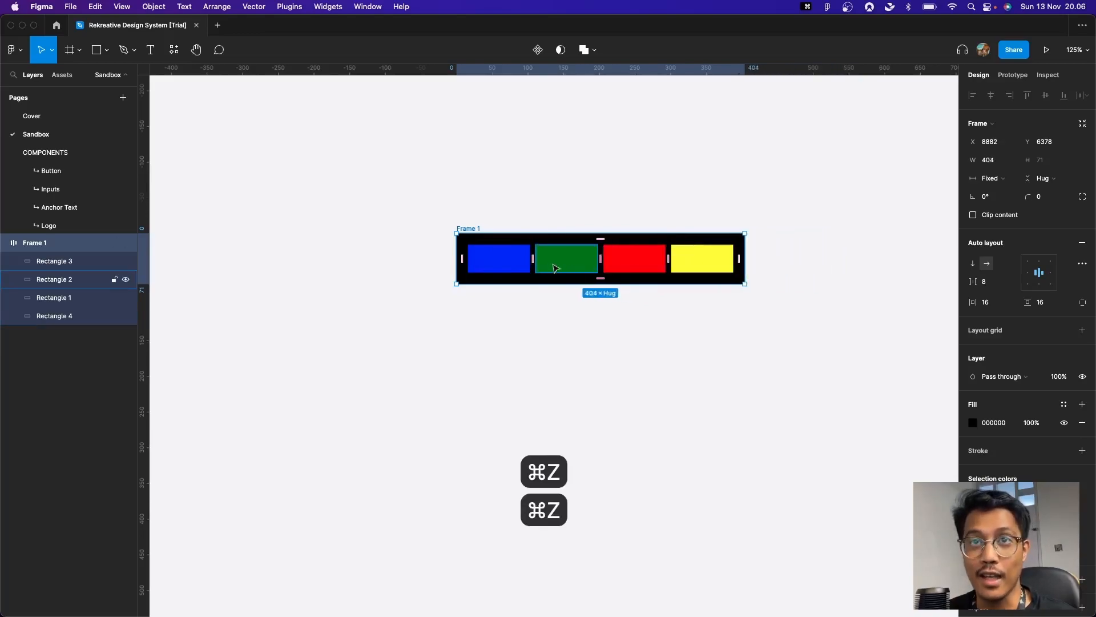
scroll(548, 262, "up", 5)
scroll(552, 261, "down", 3)
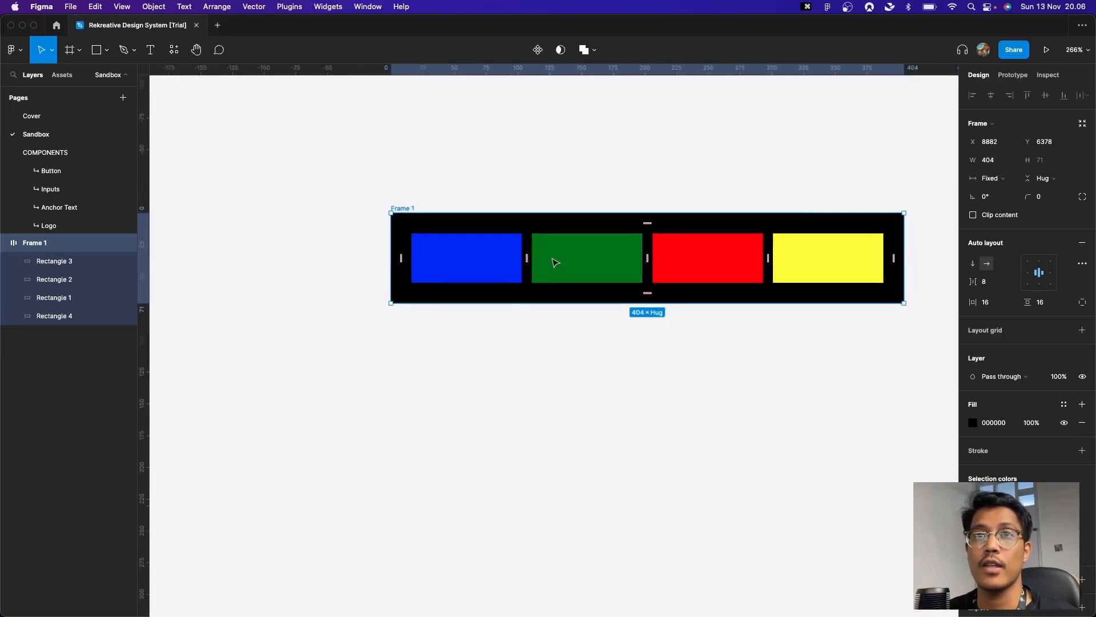
scroll(794, 219, "right", 2)
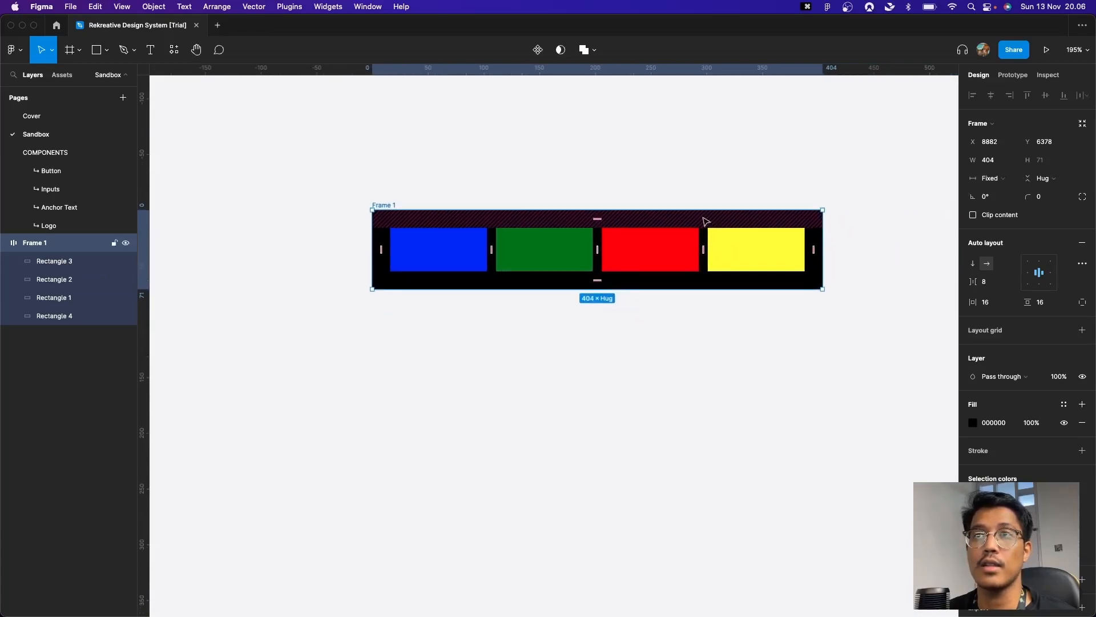
left_click(1005, 178)
left_click(857, 255)
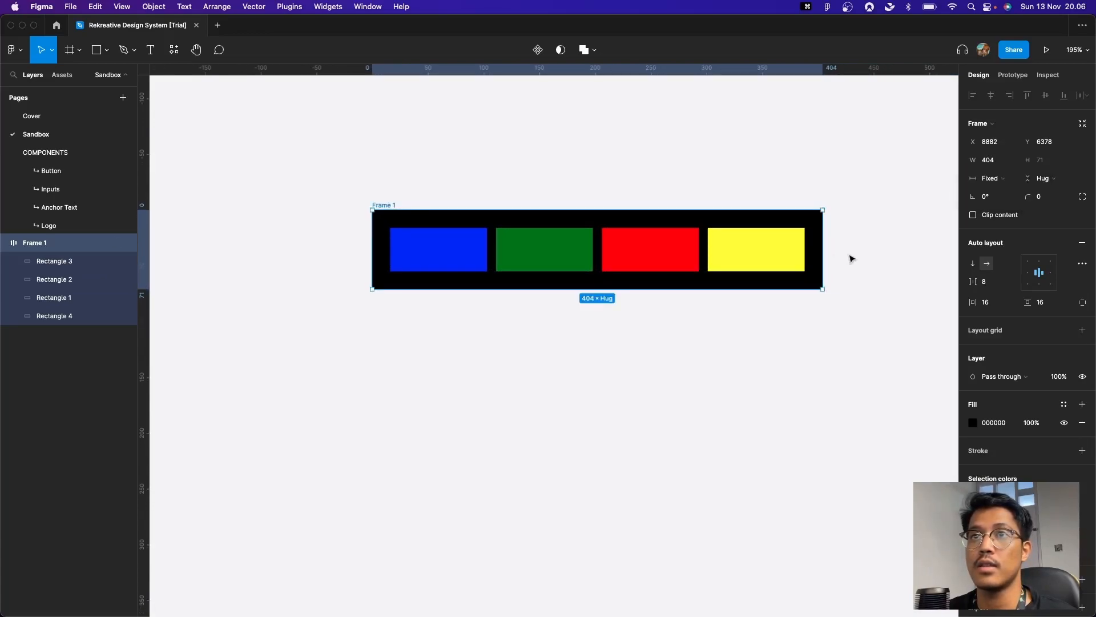
Set the blue rectangle's vertical resizing to Fill container.
left_click(482, 260)
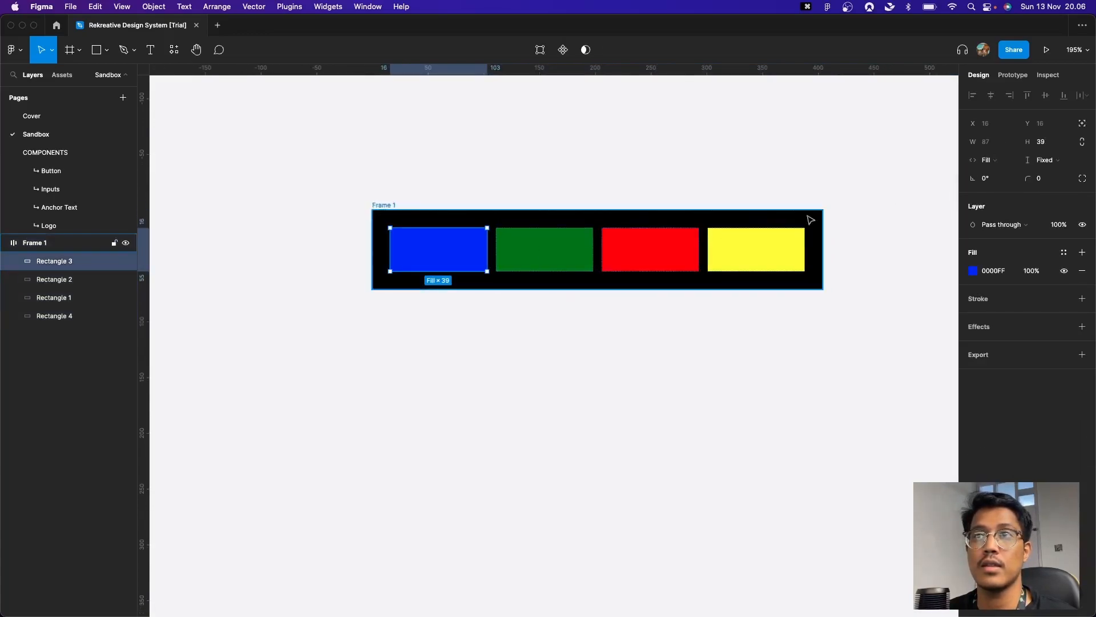
left_click(1061, 164)
left_click(1052, 175)
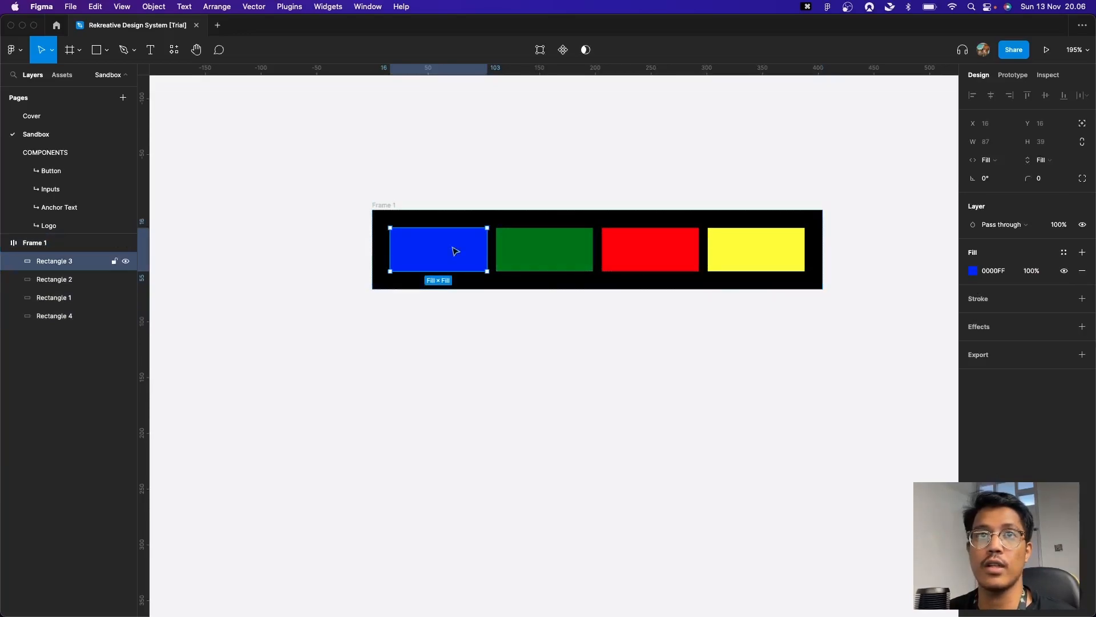
Stretch the frame's height to 171 to test the blue rectangle's vertical fill, and undo the resize.
left_click(392, 216)
left_click_drag(520, 287, 521, 384)
key("super+z")
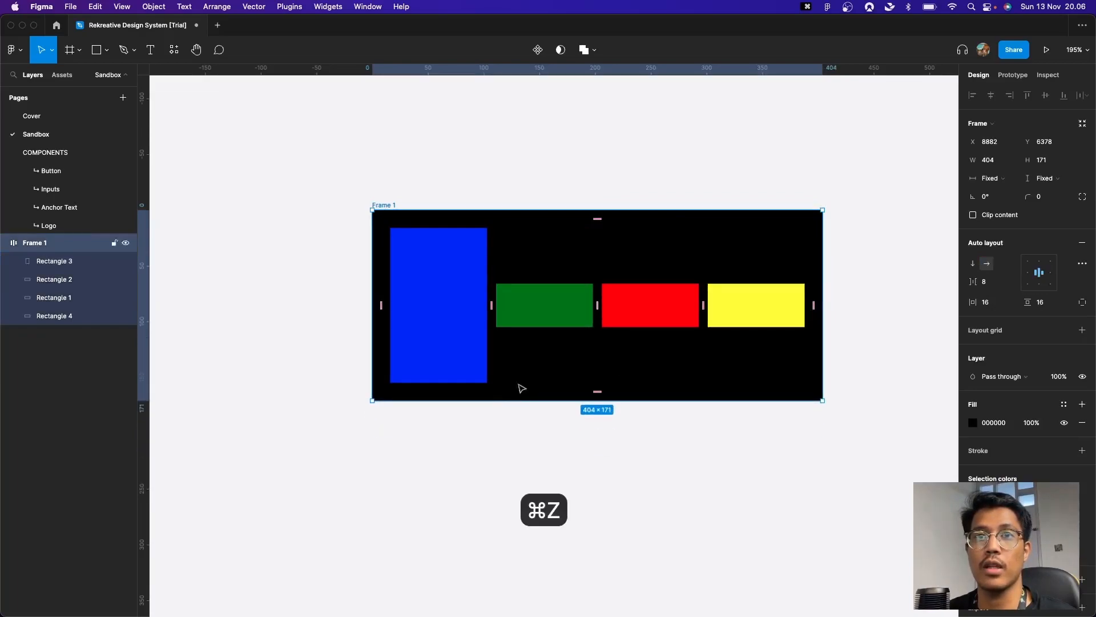
left_click(617, 333)
left_click(384, 207)
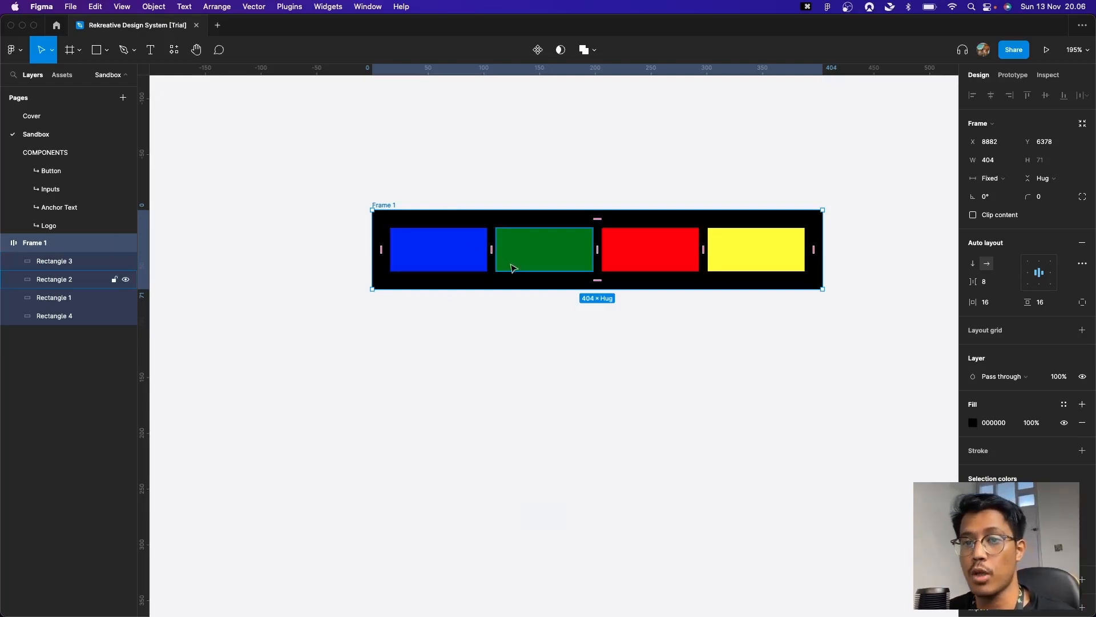
Add a text layer reading "Button" on the empty canvas below the rectangles' frame.
left_click(568, 321)
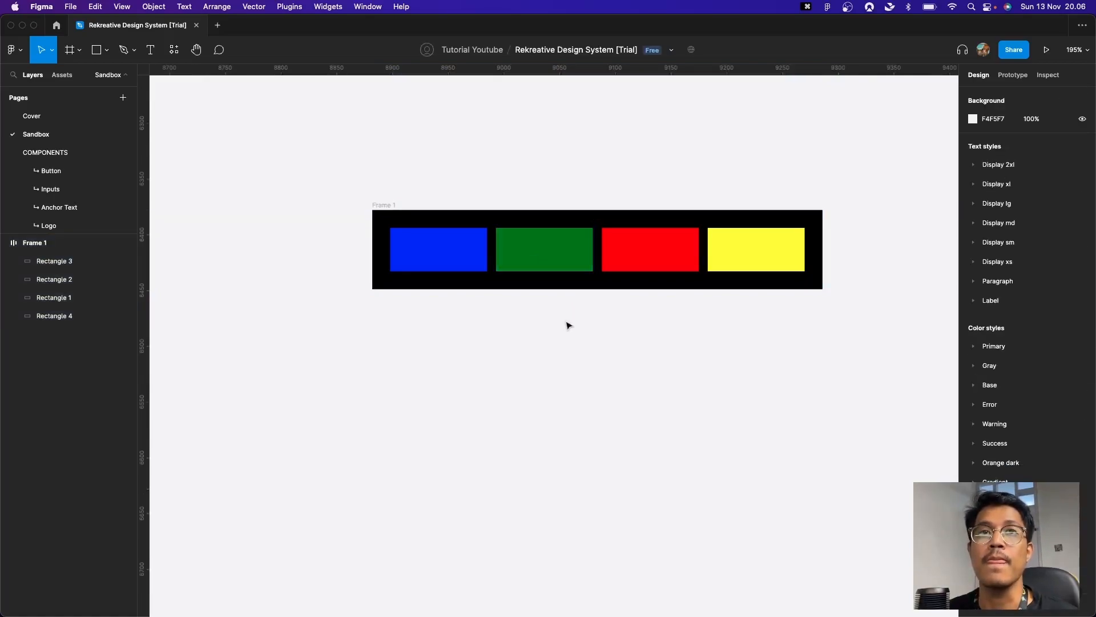
scroll(554, 240, "down", 5)
scroll(565, 252, "up", 3)
scroll(558, 322, "up", 3)
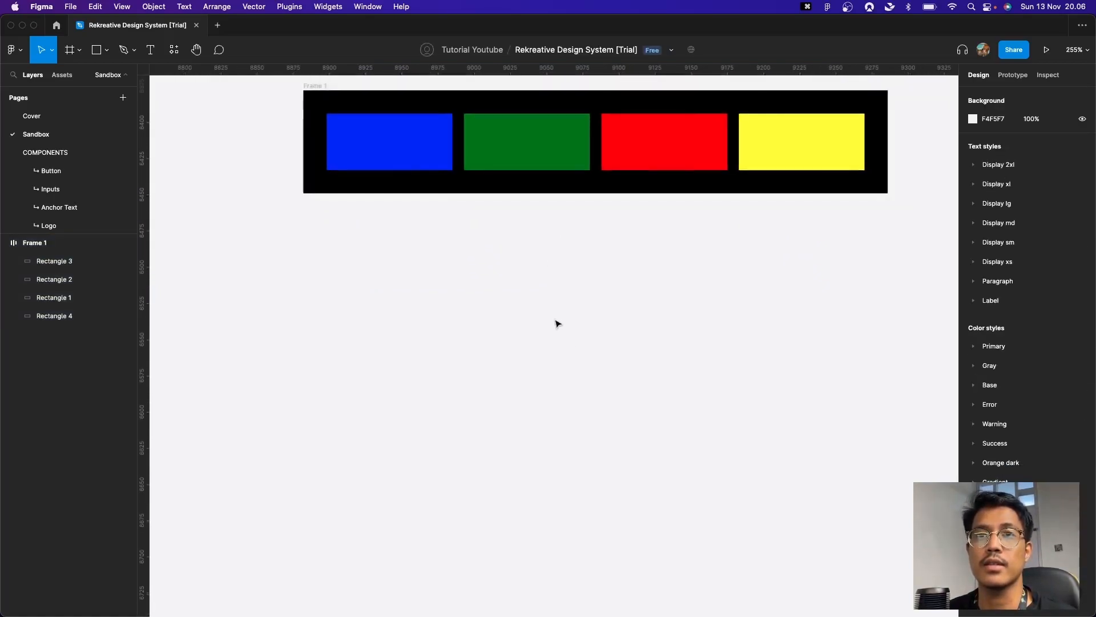
scroll(556, 297, "down", 2)
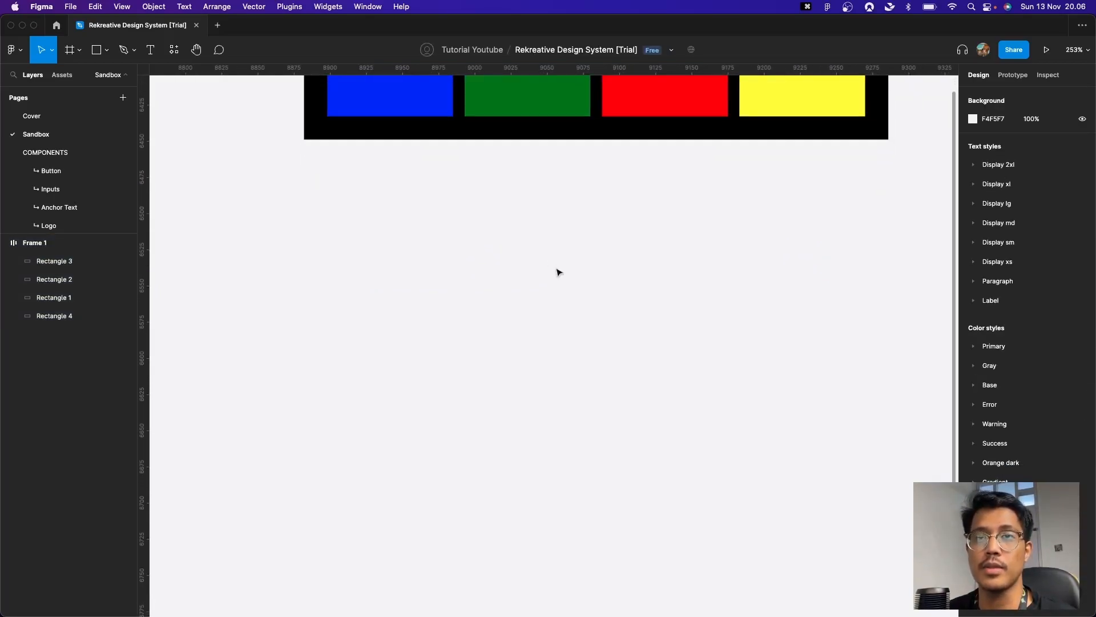
key("t")
left_click(529, 305)
type("u")
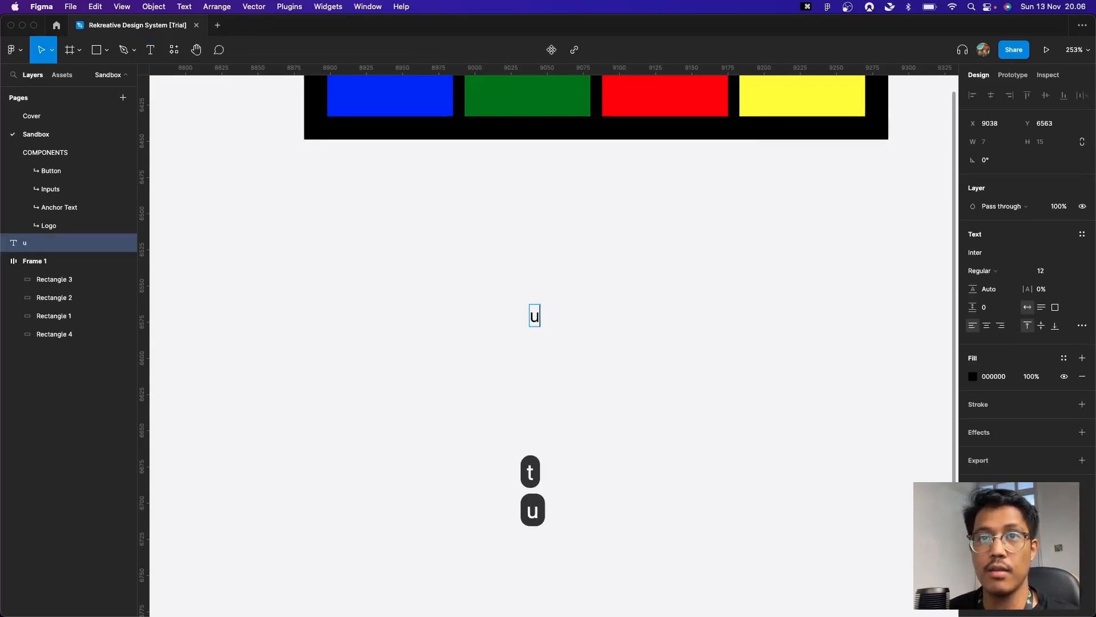
key("BackSpace")
type("Button")
key("Escape")
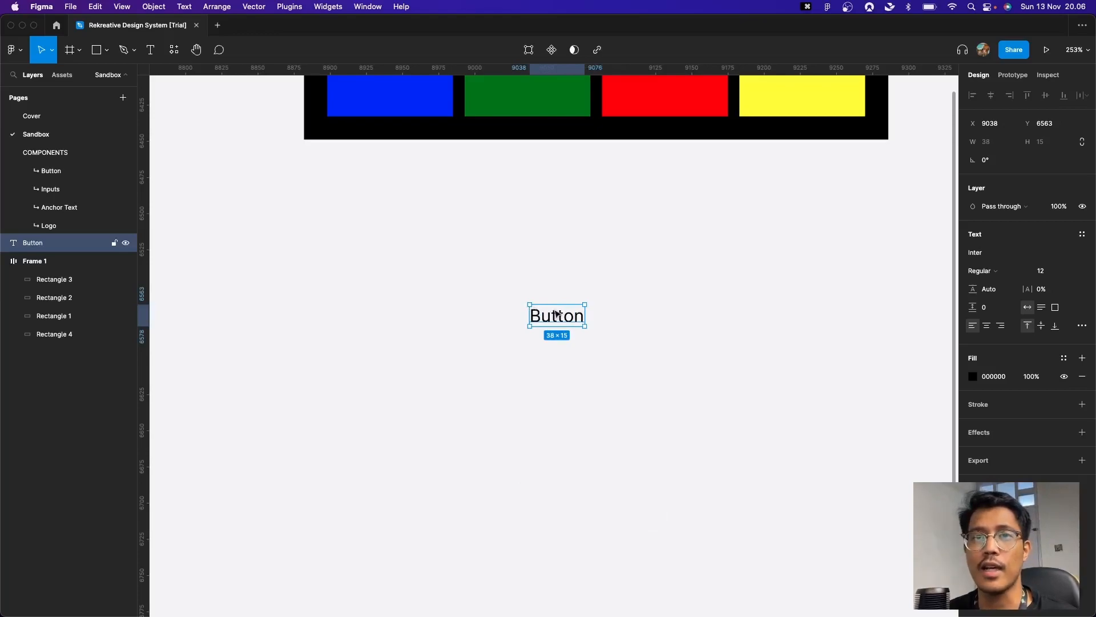
Set the "Button" text's font weight to Medium and wrap it in an auto layout frame.
left_click(1003, 270)
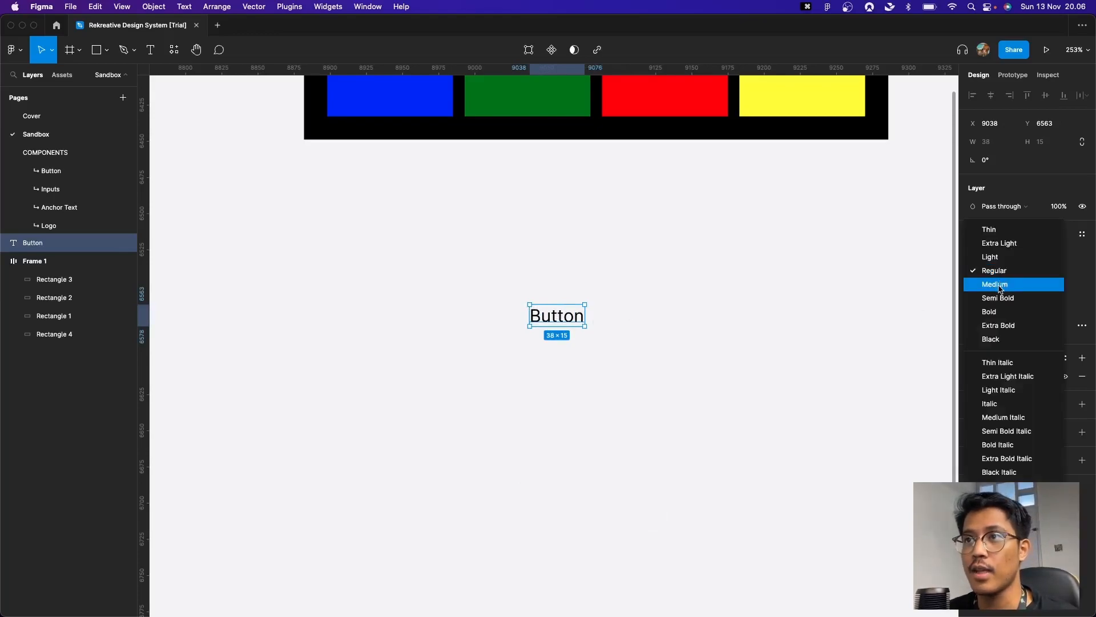
left_click(1001, 289)
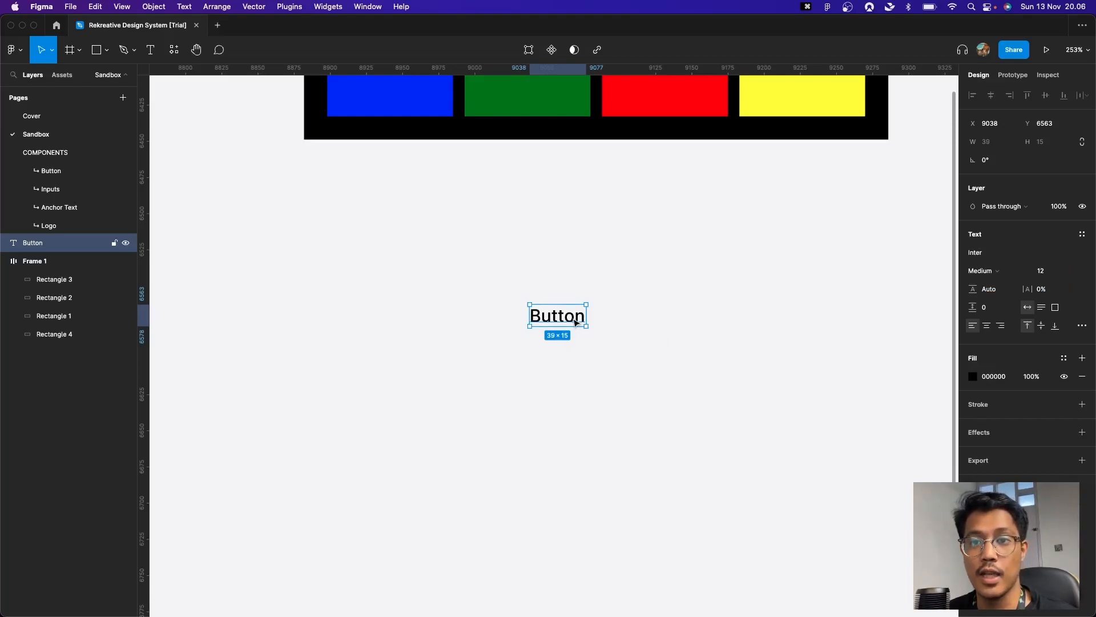
key("shift+a")
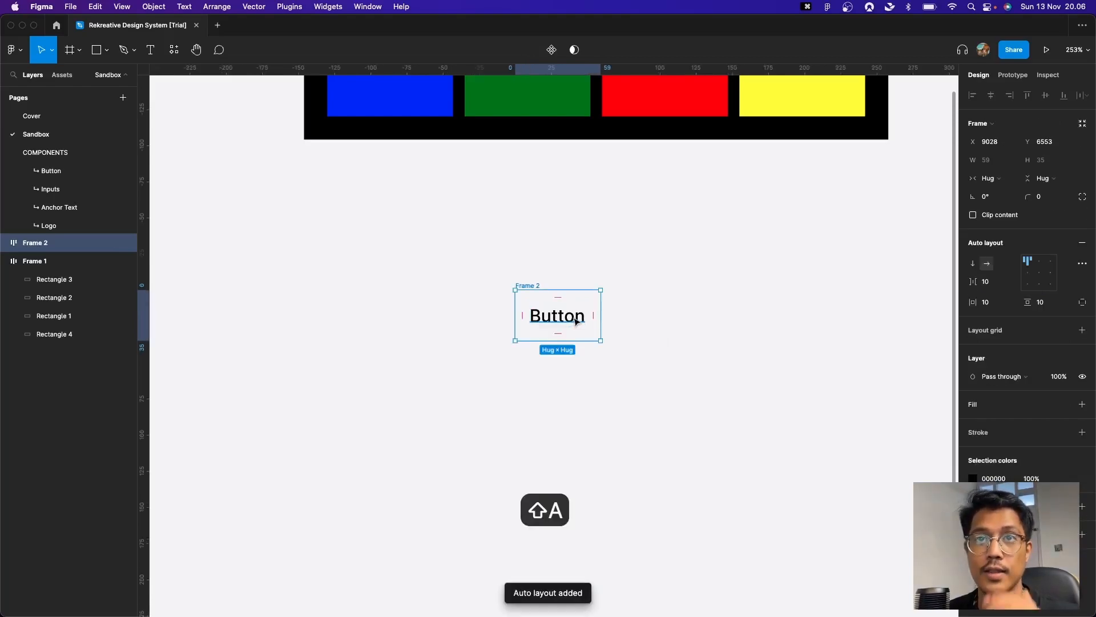
Set the button frame's spacing between items to 4 and its horizontal padding to 8.
left_click(994, 286)
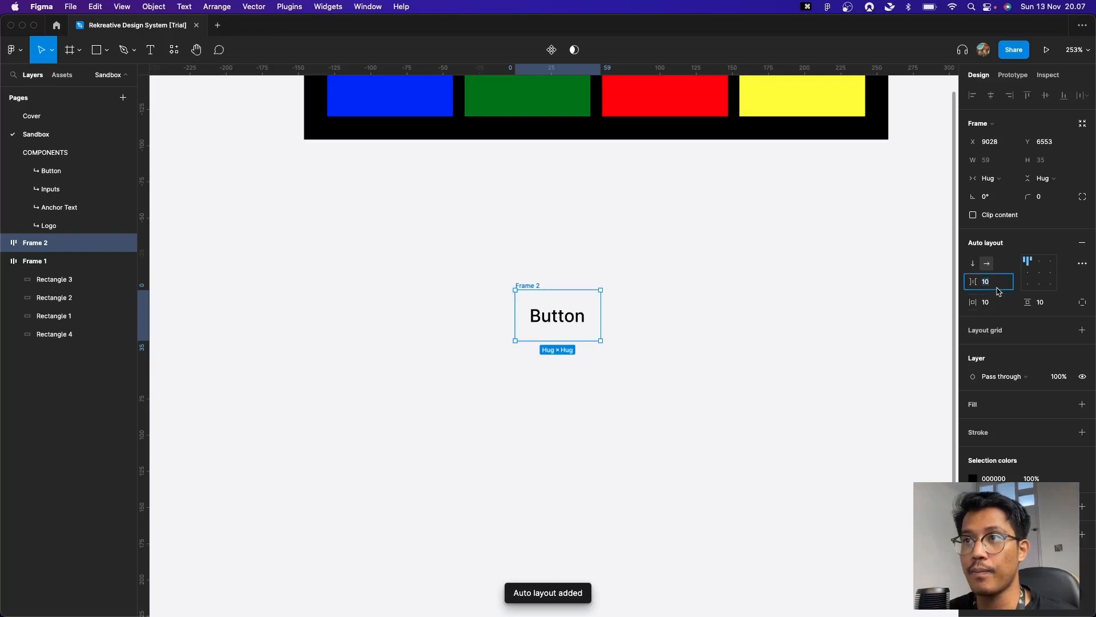
type("4")
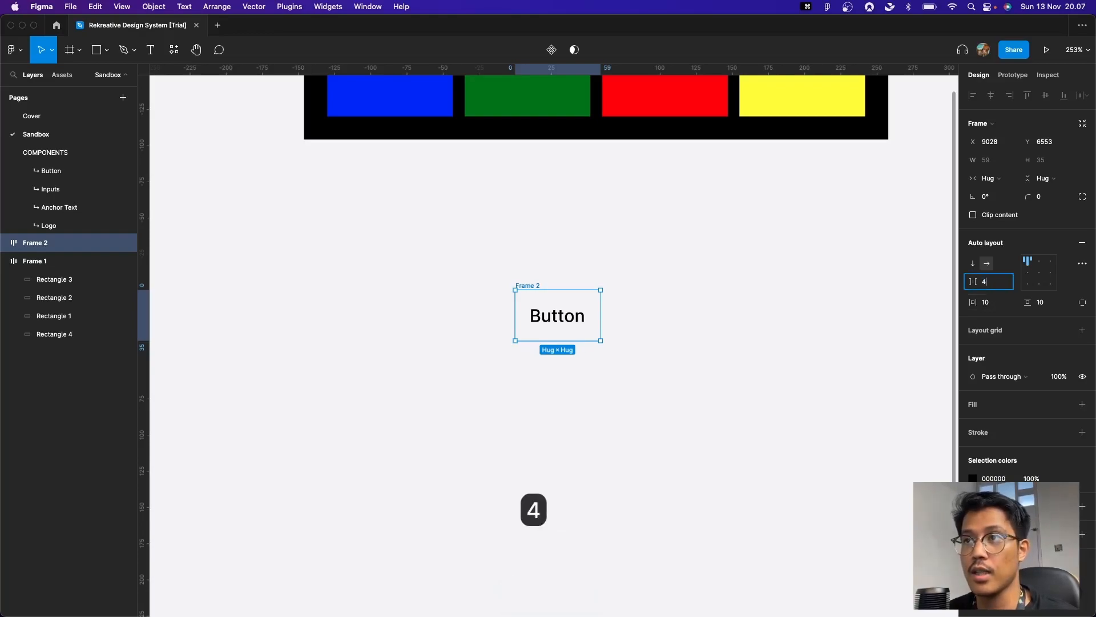
key("Return")
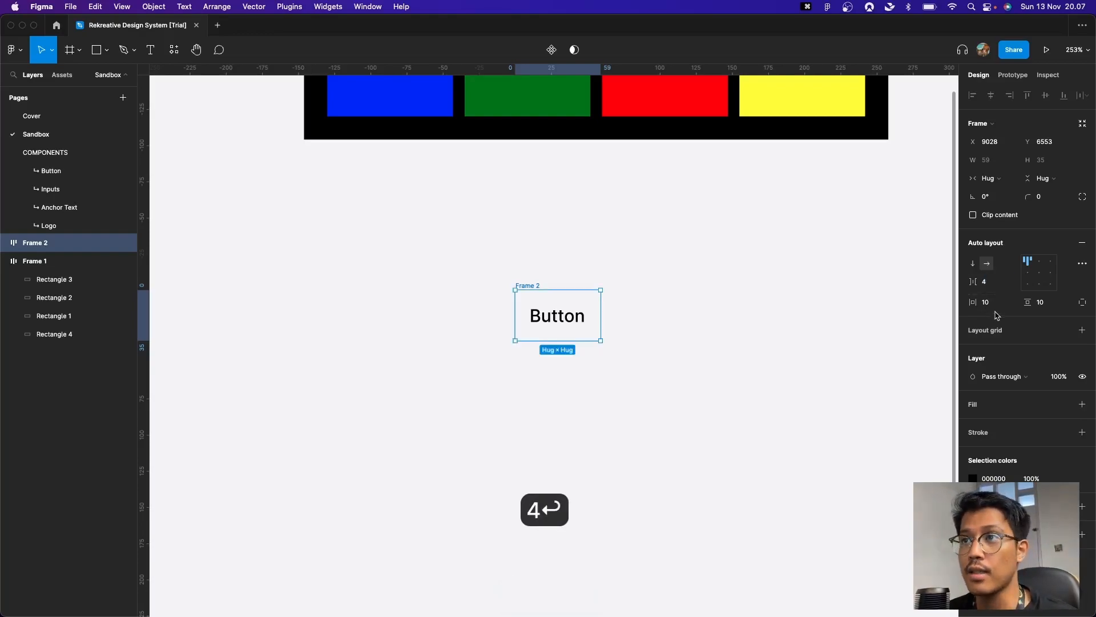
left_click(995, 311)
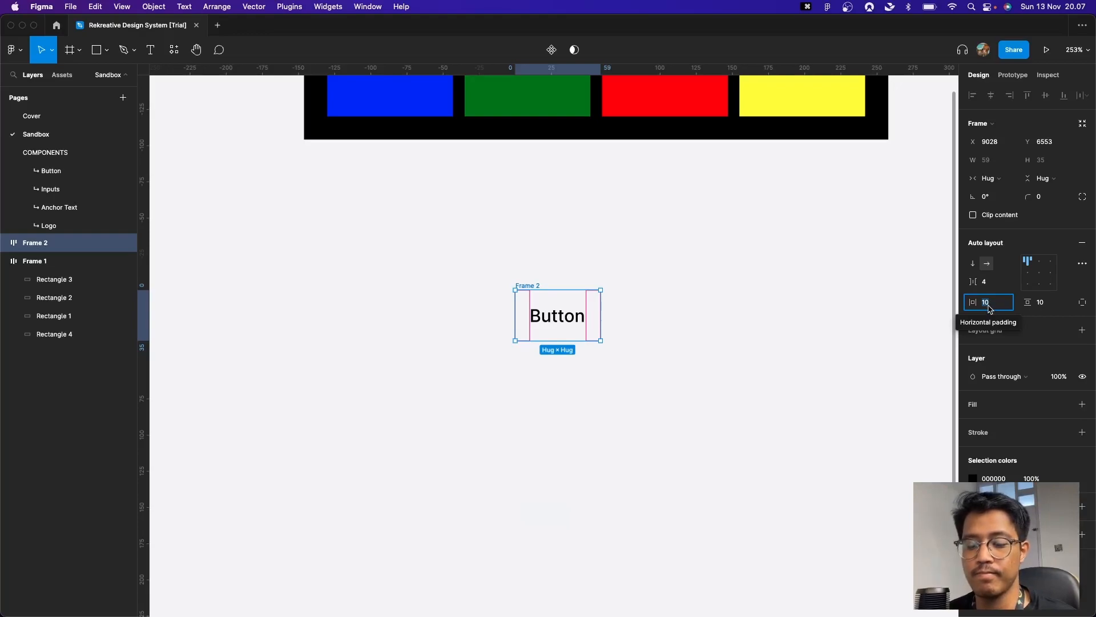
type("8")
key("Return")
Set the button frame's vertical padding to 12.
left_click(1048, 307)
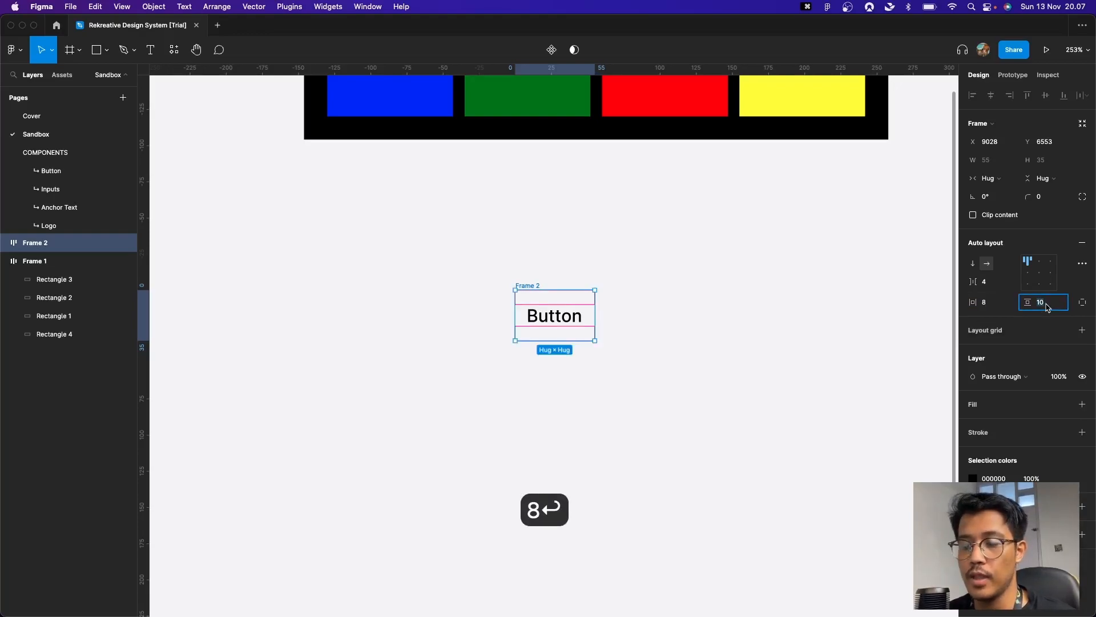
type("12")
key("Return")
scroll(576, 307, "up", 2)
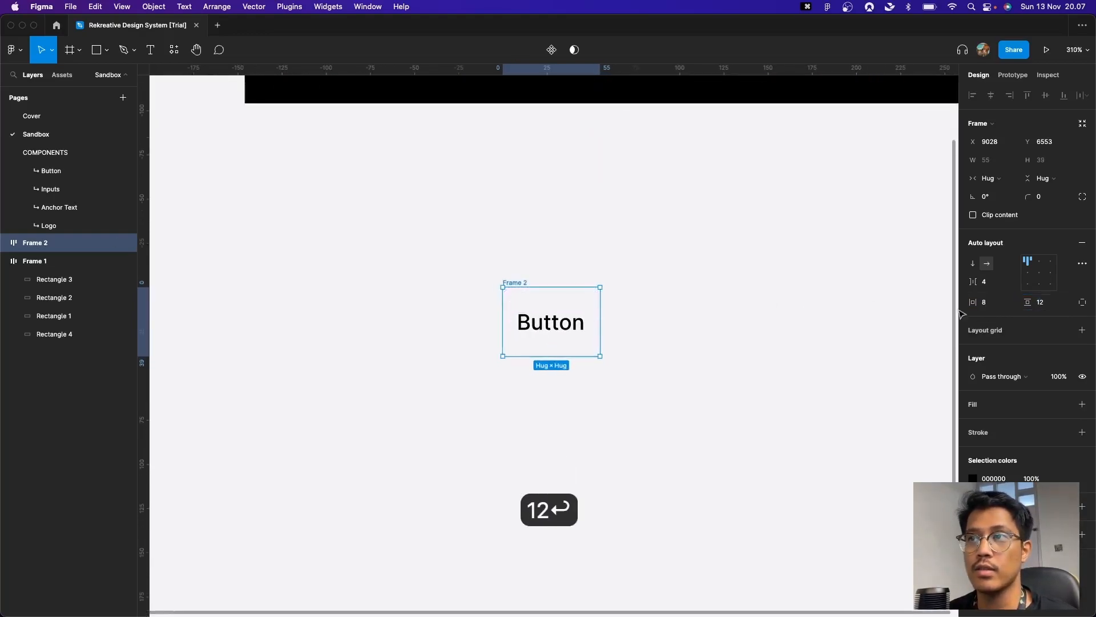
Set the button frame's vertical padding to 8.
left_click(1044, 303)
type("8")
key("Return")
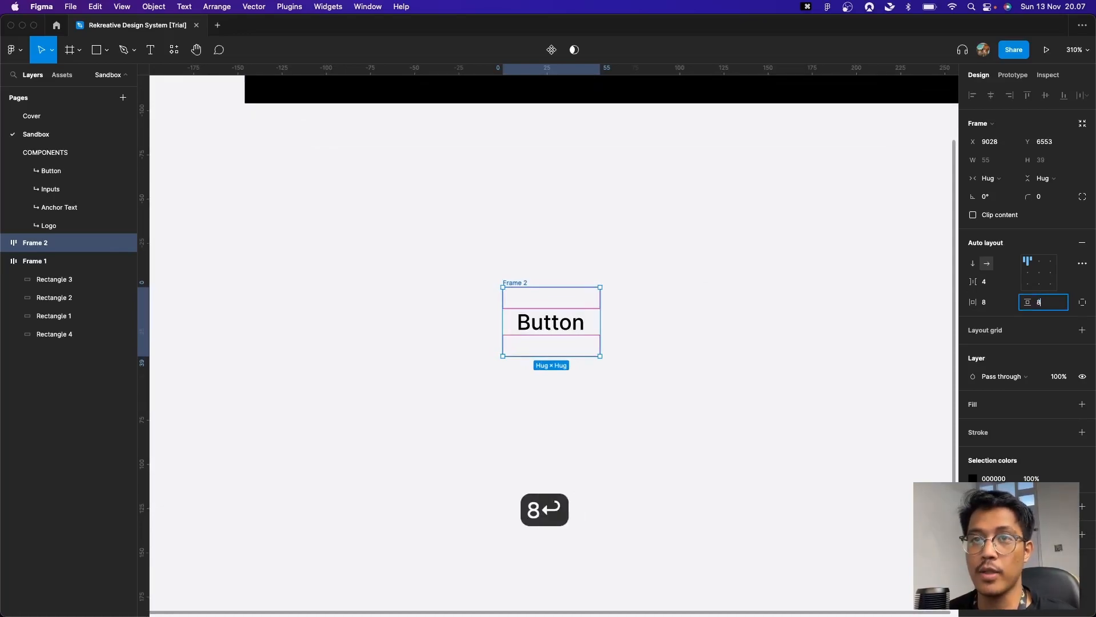
Give the button frame the Primary/600 fill style and recolour its text with the Base/White style.
left_click(1064, 405)
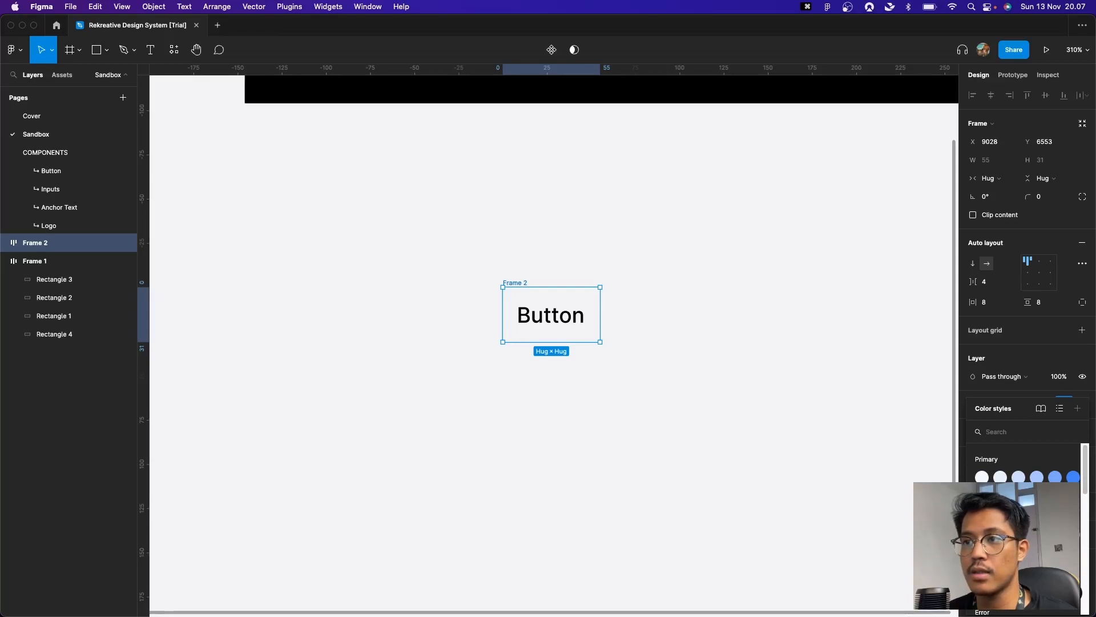
left_click(1074, 476)
left_click(1065, 496)
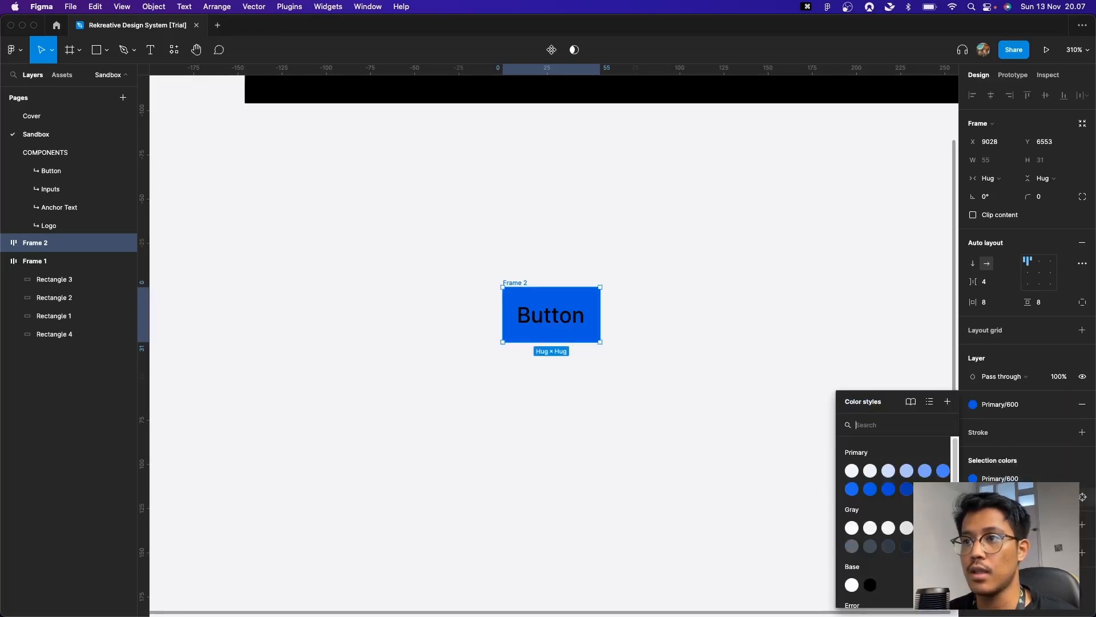
scroll(874, 514, "down", 2)
left_click(851, 530)
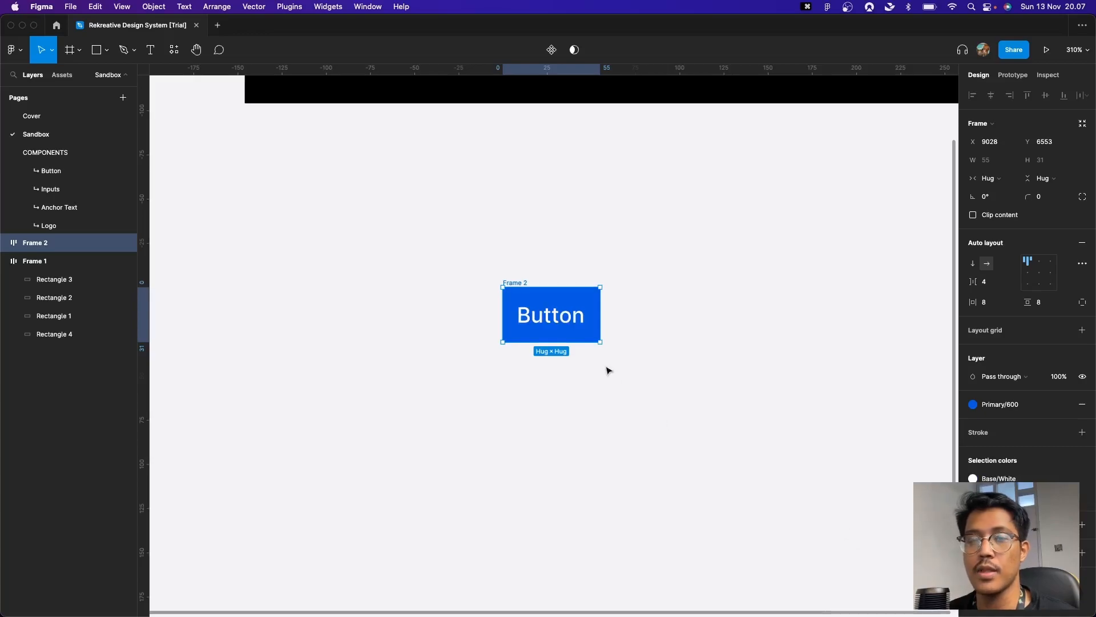
Set the button frame's corner radius to 8.
left_click(1045, 200)
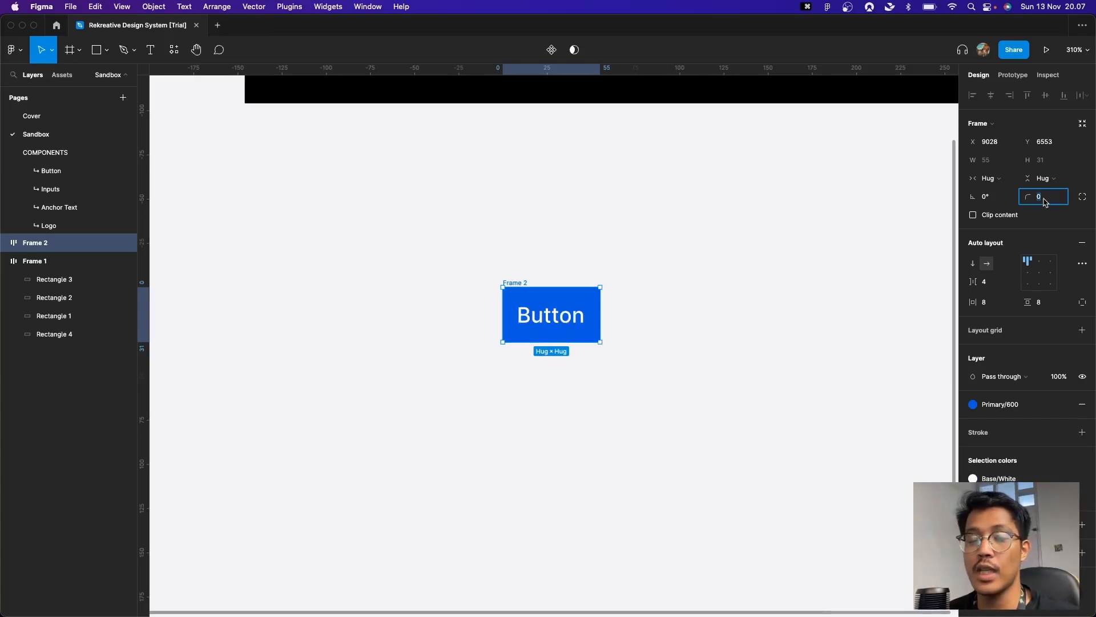
type("8")
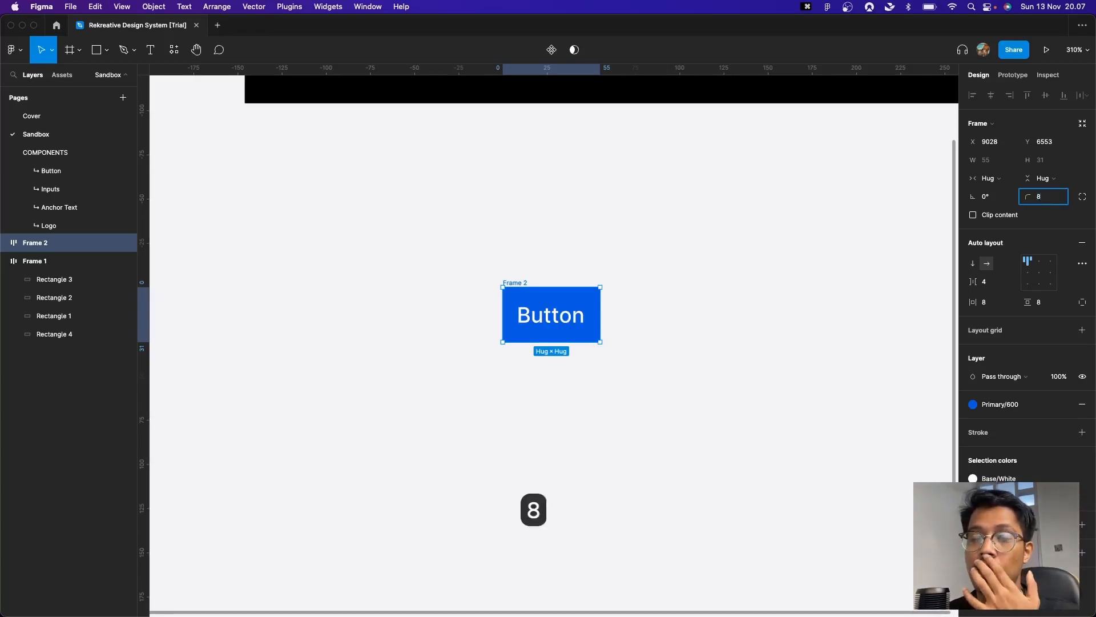
key("Return")
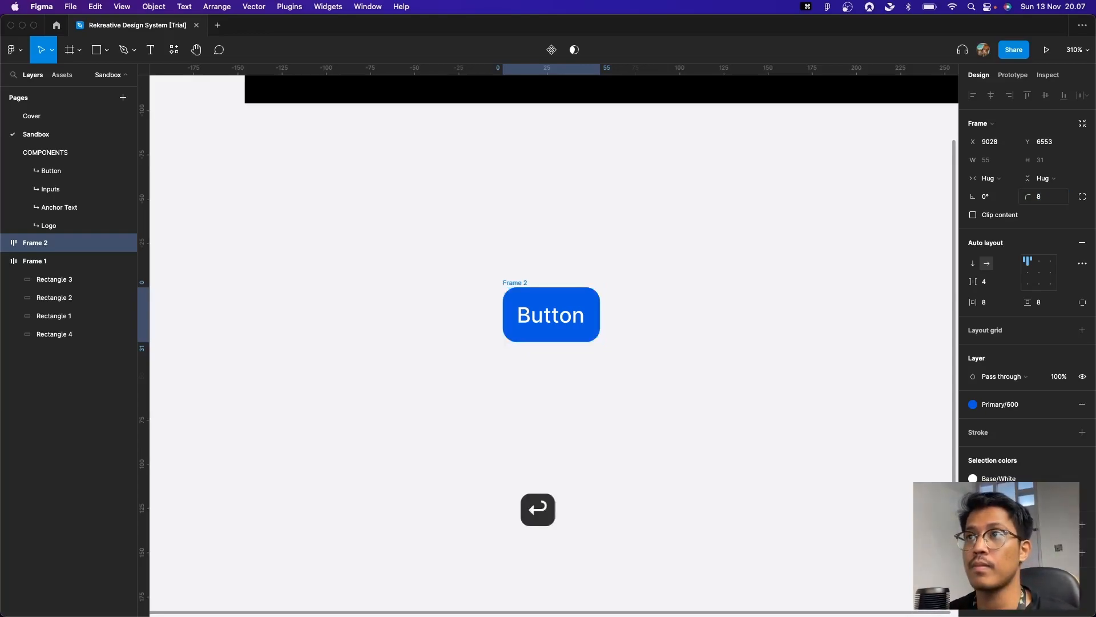
Set the button frame's corner radius to 6 and deselect it.
scroll(620, 296, "down", 1)
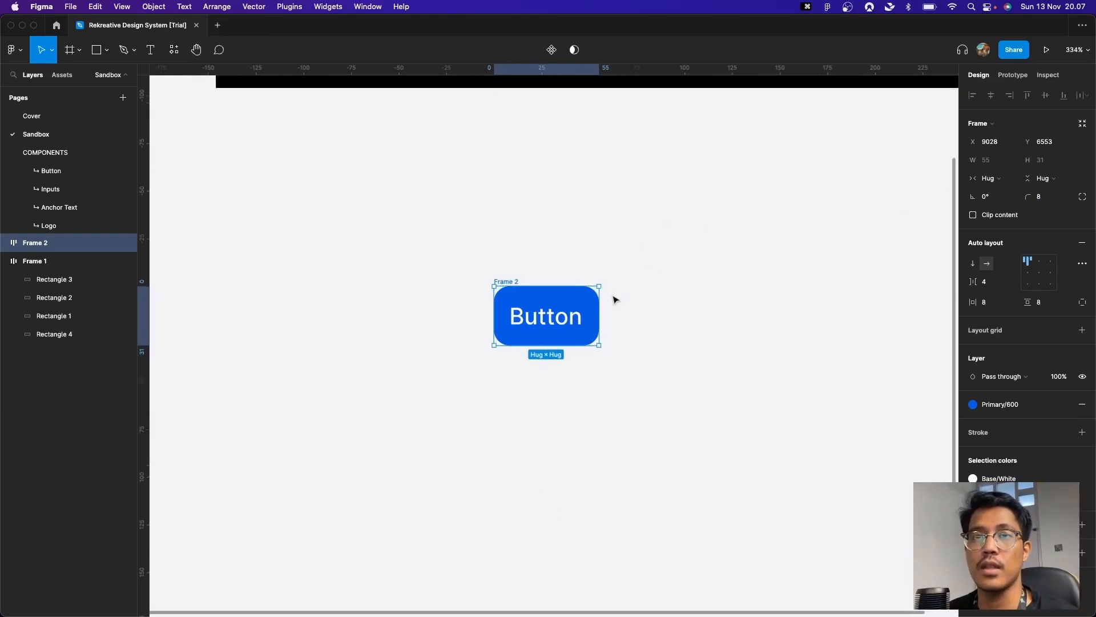
left_click(1043, 201)
type("6")
key("Return")
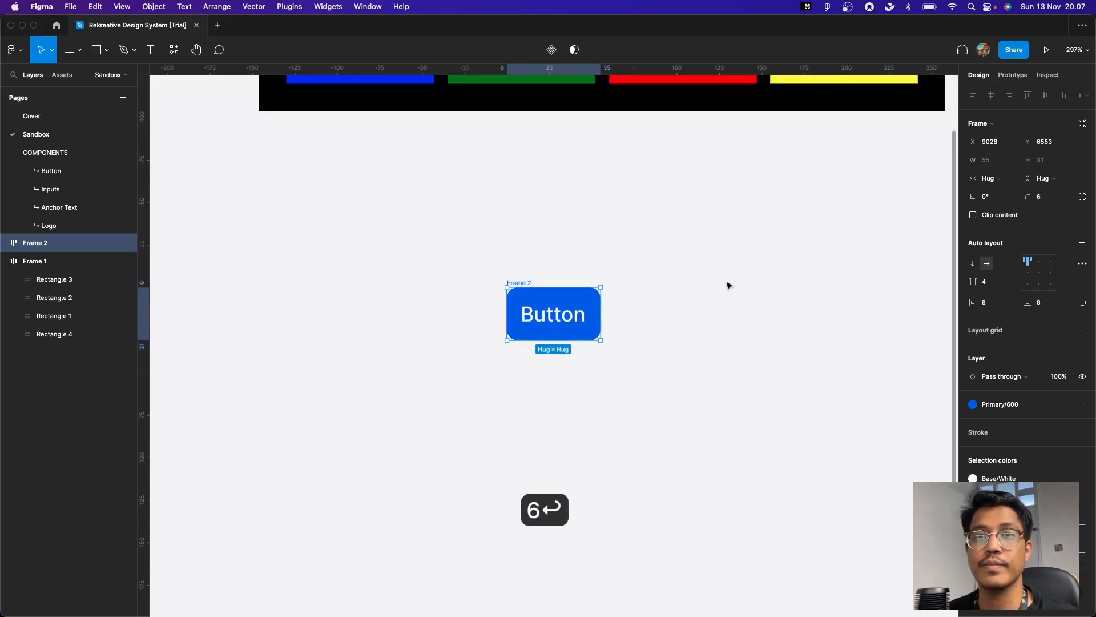
left_click(728, 285)
key("shift+i")
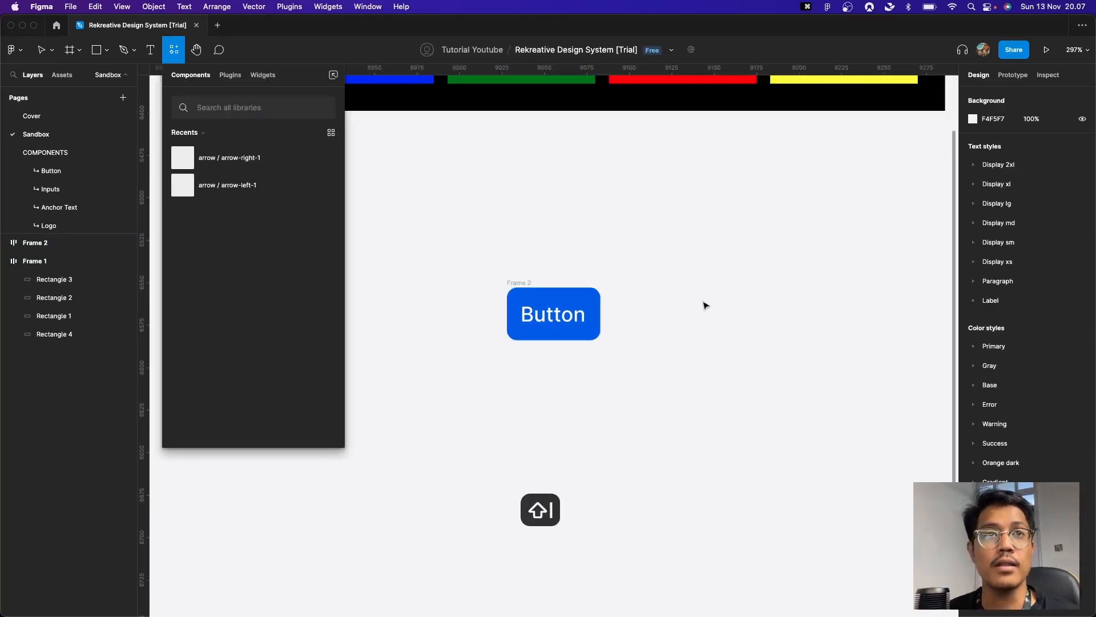
left_click_drag(236, 179, 662, 319)
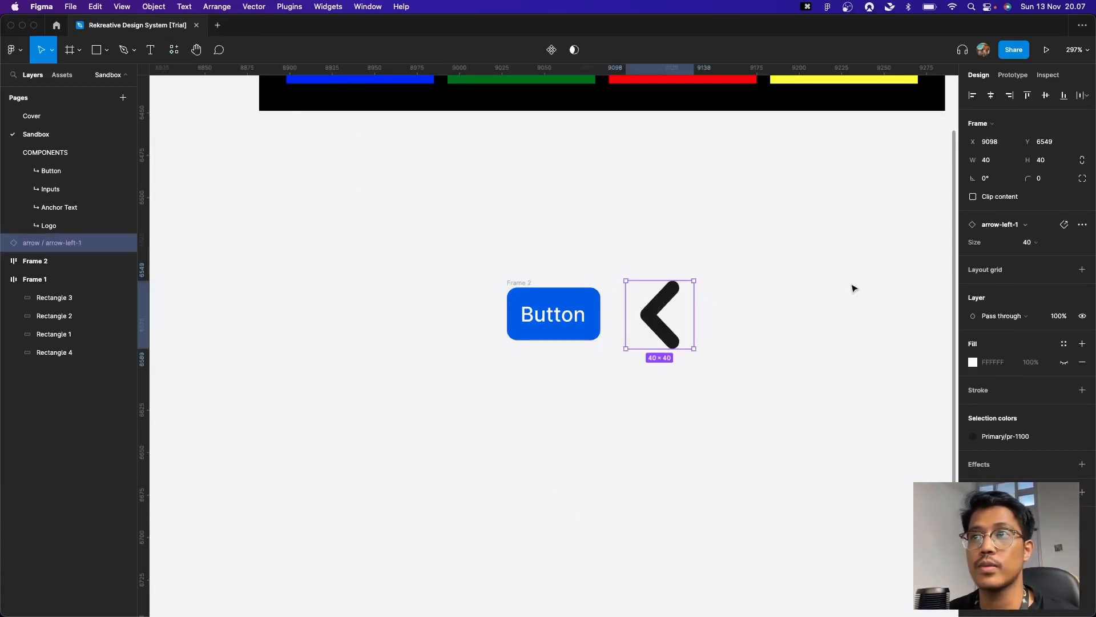
key("super+p")
type("skale")
key("Return")
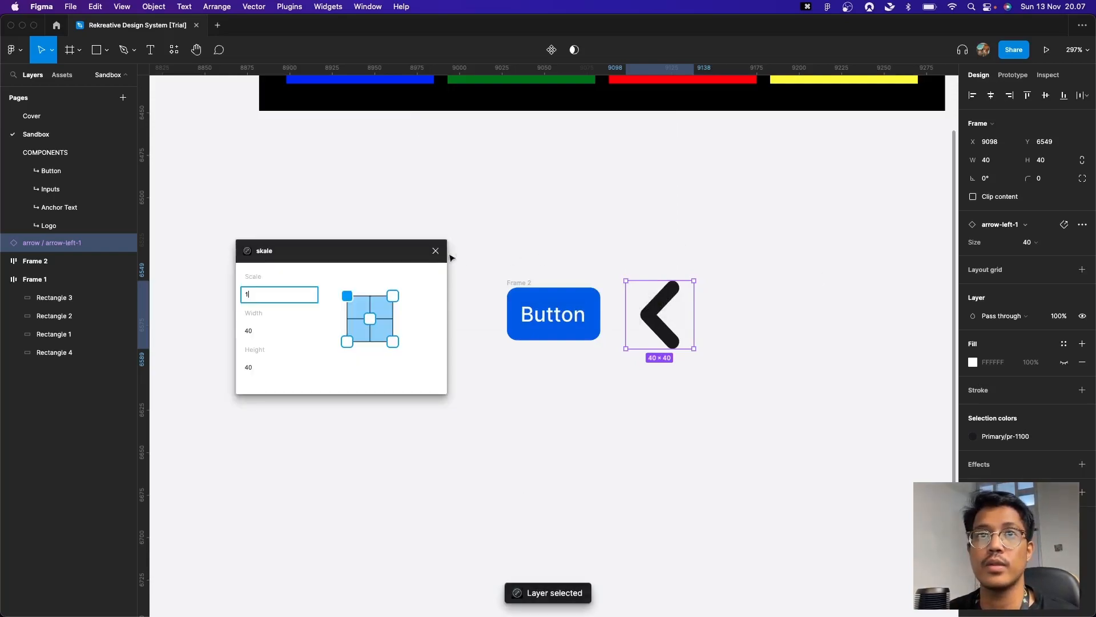
left_click(438, 252)
left_click(702, 316)
left_click(678, 315)
key("BackSpace")
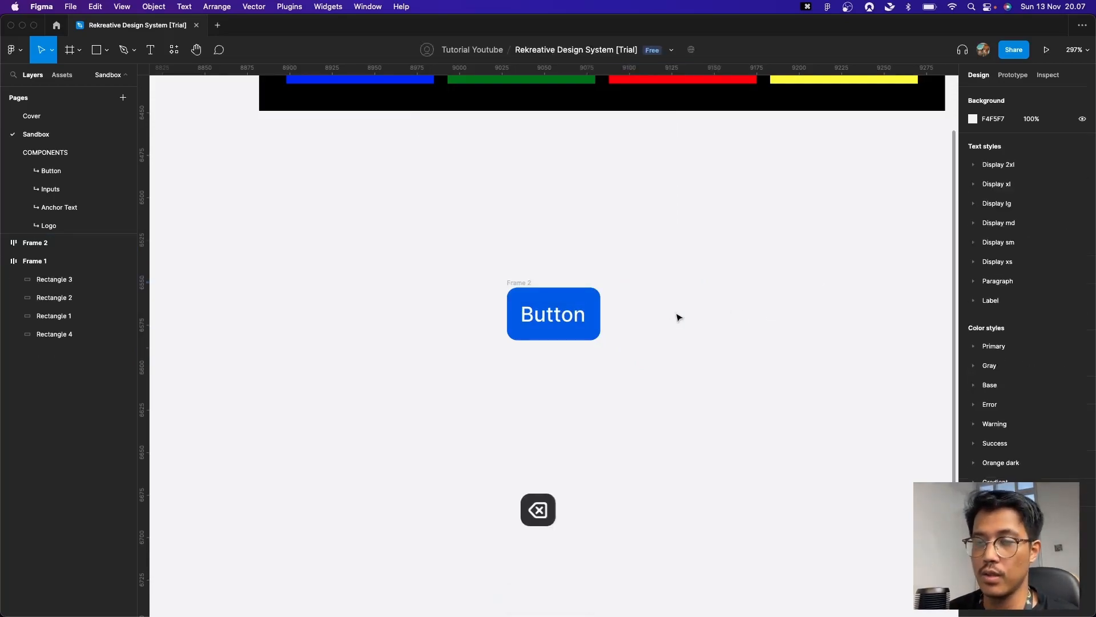
Search the component libraries for "arrow" and place an arrow-left icon on the canvas beside the button.
key("shift+i")
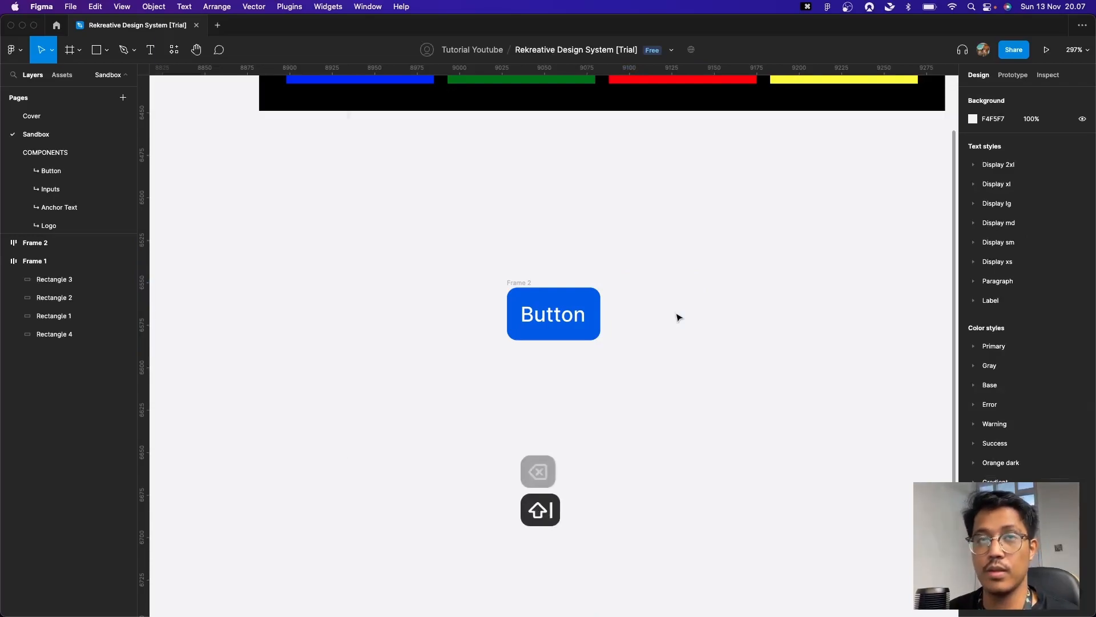
type("arrow")
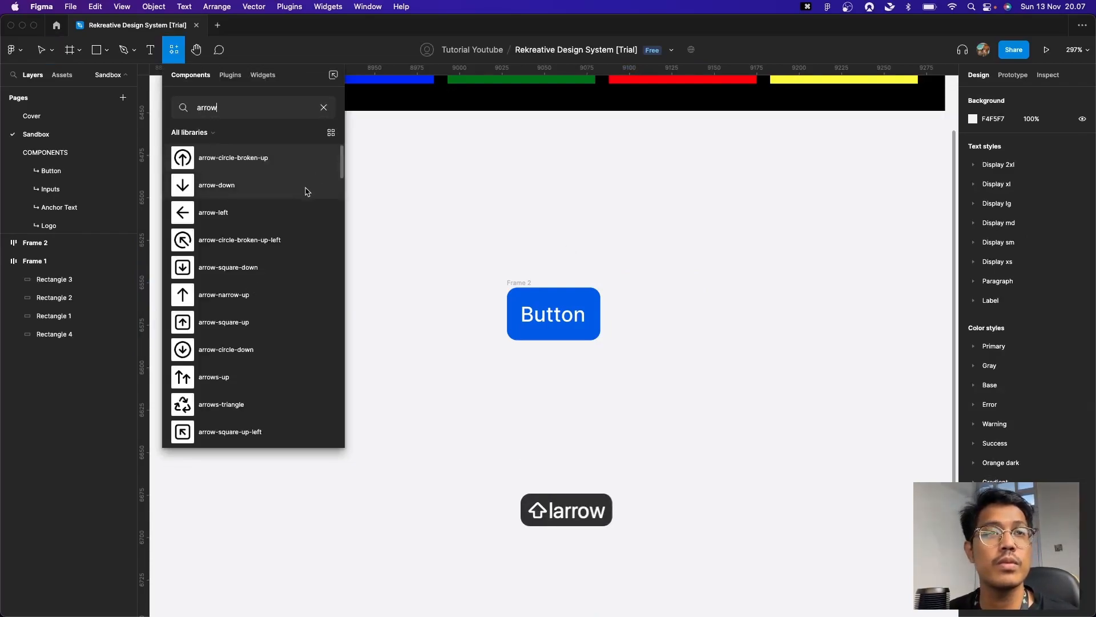
left_click_drag(286, 209, 654, 318)
left_click(542, 316)
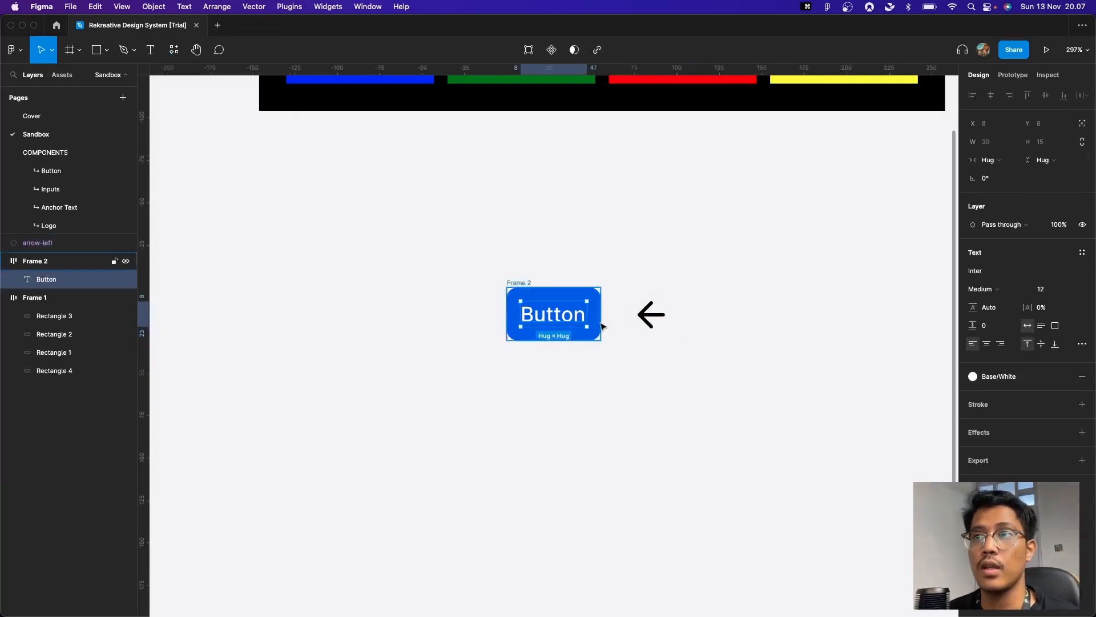
Scale the arrow-left icon to a width of 15 with the skale plugin.
left_click(651, 314)
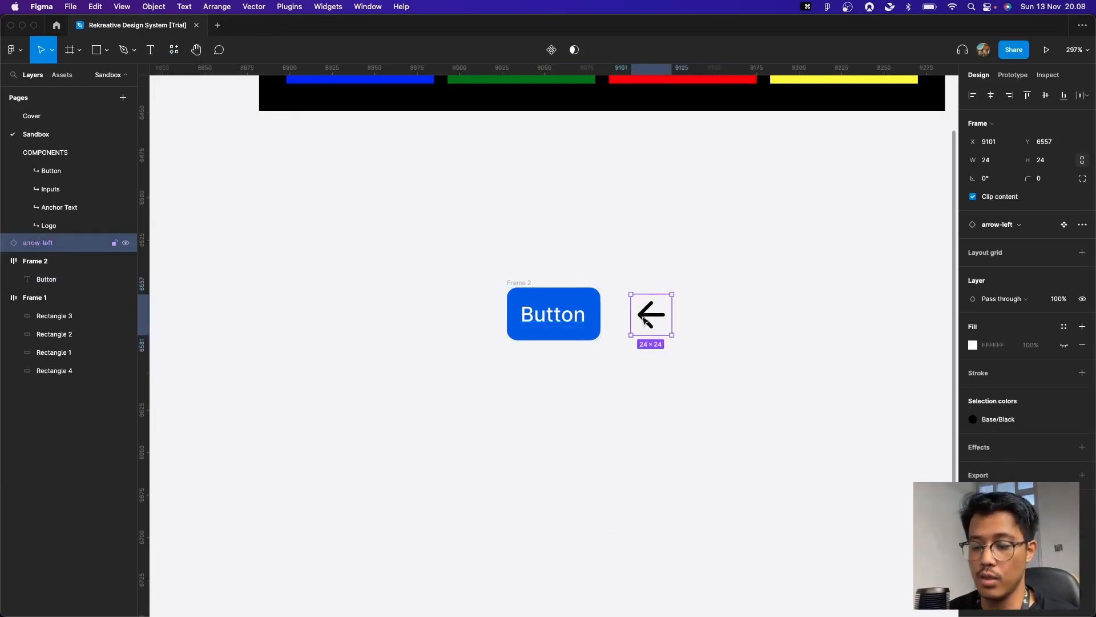
key("super+p")
type("skale")
key("Return")
left_click(281, 333)
key("super+a")
type("15")
key("Return")
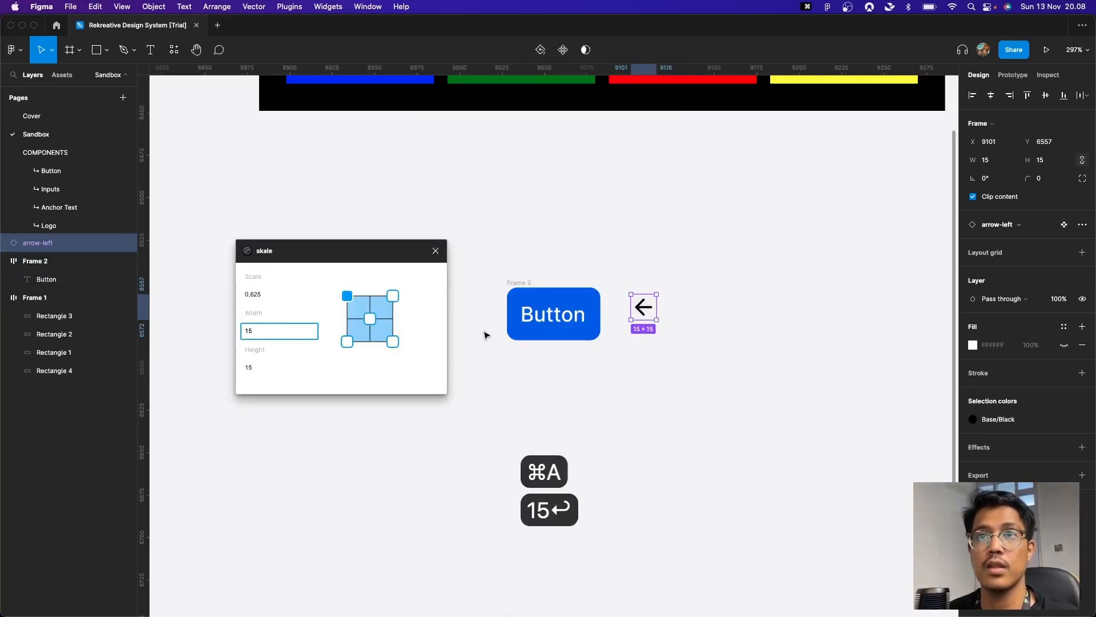
Move the arrow-left icon into the button frame before the text and recolour it with the Base/White style.
left_click_drag(642, 308, 539, 323)
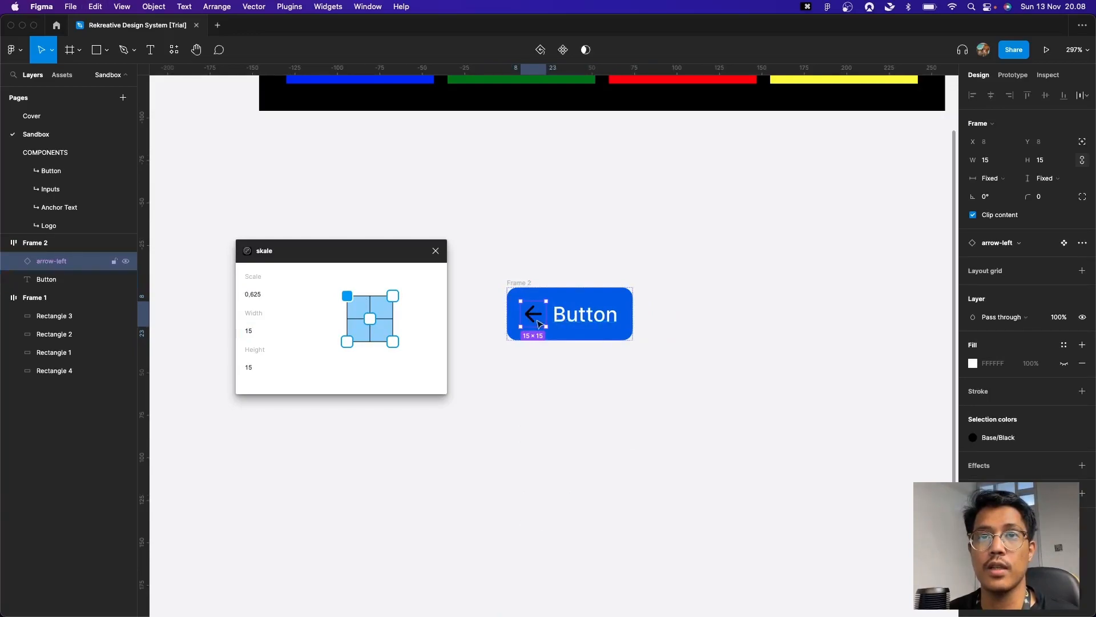
left_click(436, 251)
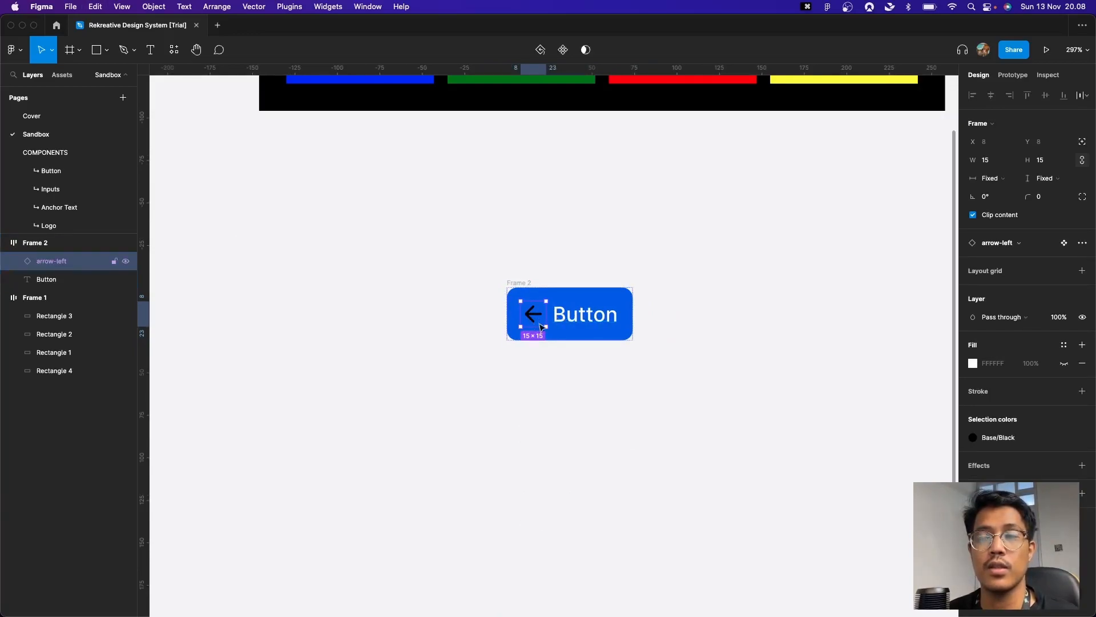
left_click(993, 438)
left_click(853, 514)
left_click(829, 504)
Duplicate the arrow-left icon in the button and move the copy after the text.
left_click(532, 316)
key("super+d")
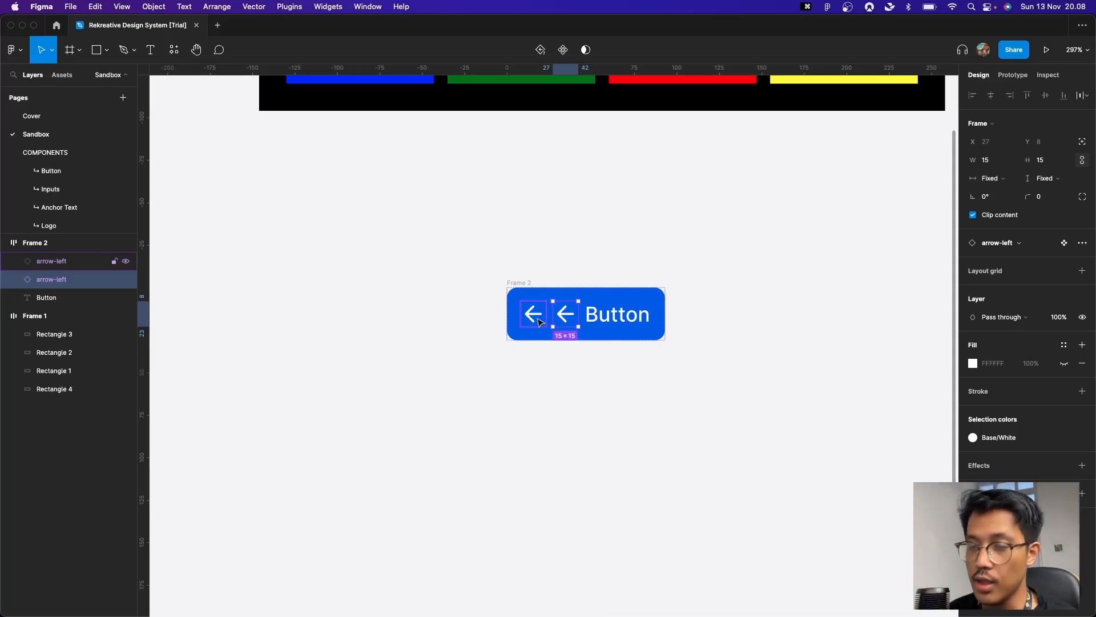
key("Right")
Swap the icon after the button text for the arrow-right component from the local Arrows set.
left_click(1014, 246)
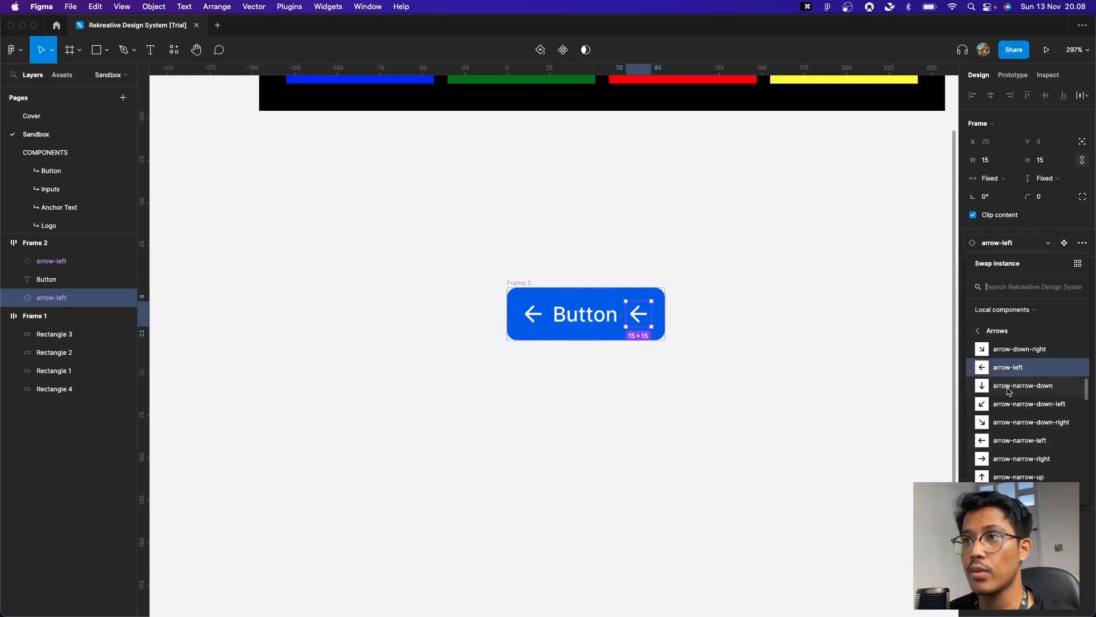
scroll(1018, 418, "up", 3)
scroll(1031, 405, "down", 5)
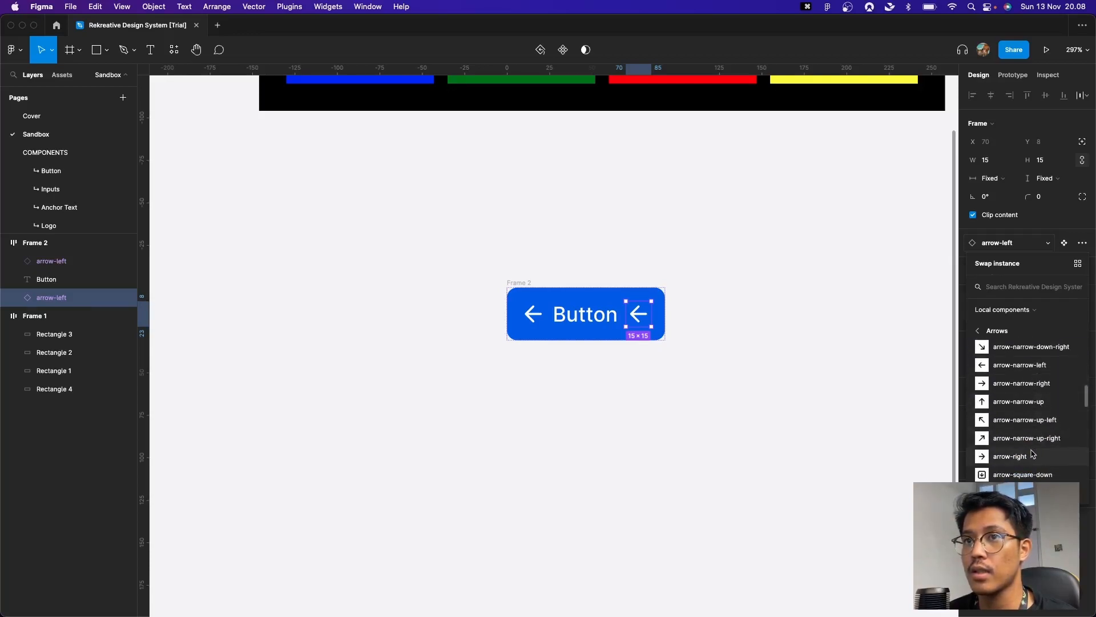
left_click(1010, 456)
left_click(746, 358)
Rename the blue button's frame to "Button".
left_click(518, 282)
key("cmd+r")
type("Button")
key("Return")
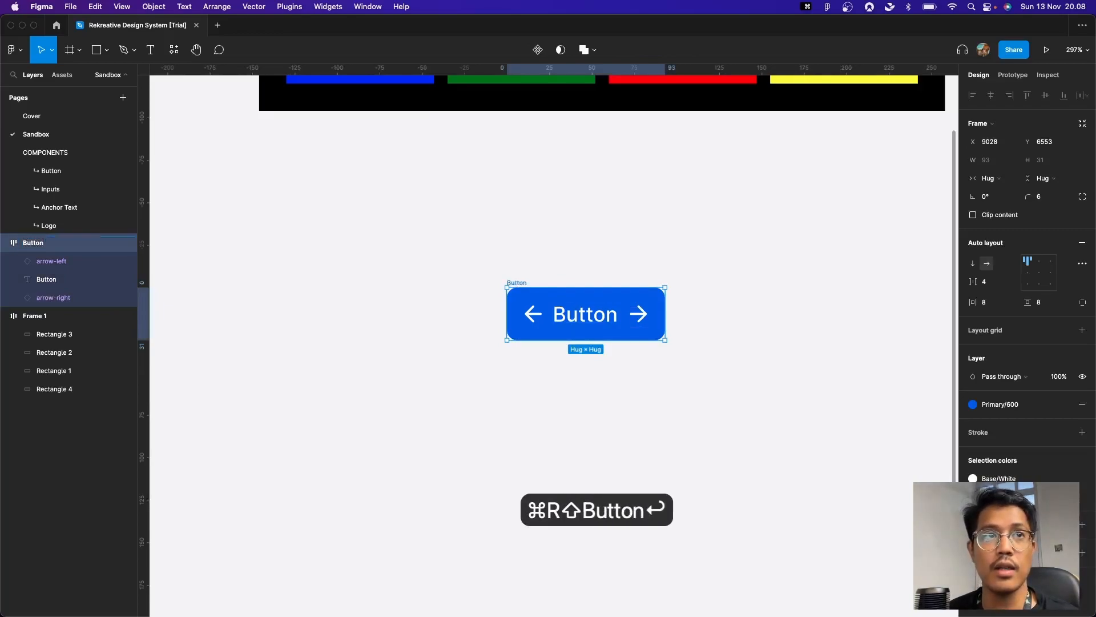
left_click(679, 249)
left_click(521, 281)
left_click(622, 266)
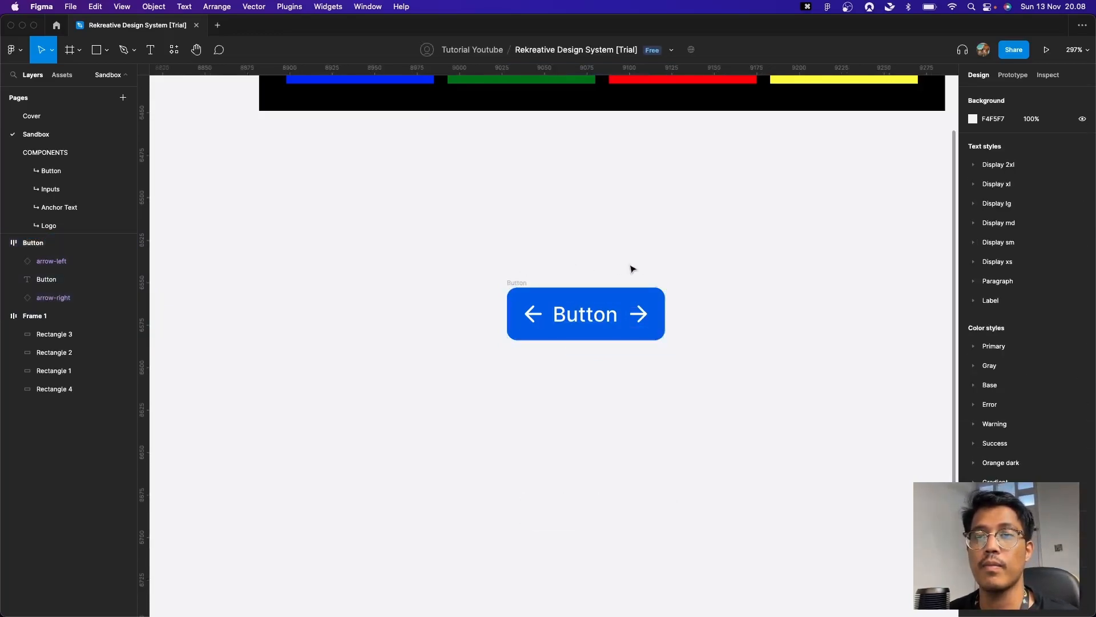
Set the Button frame's auto layout alignment to centre.
left_click_drag(620, 270, 604, 242)
left_click(508, 246)
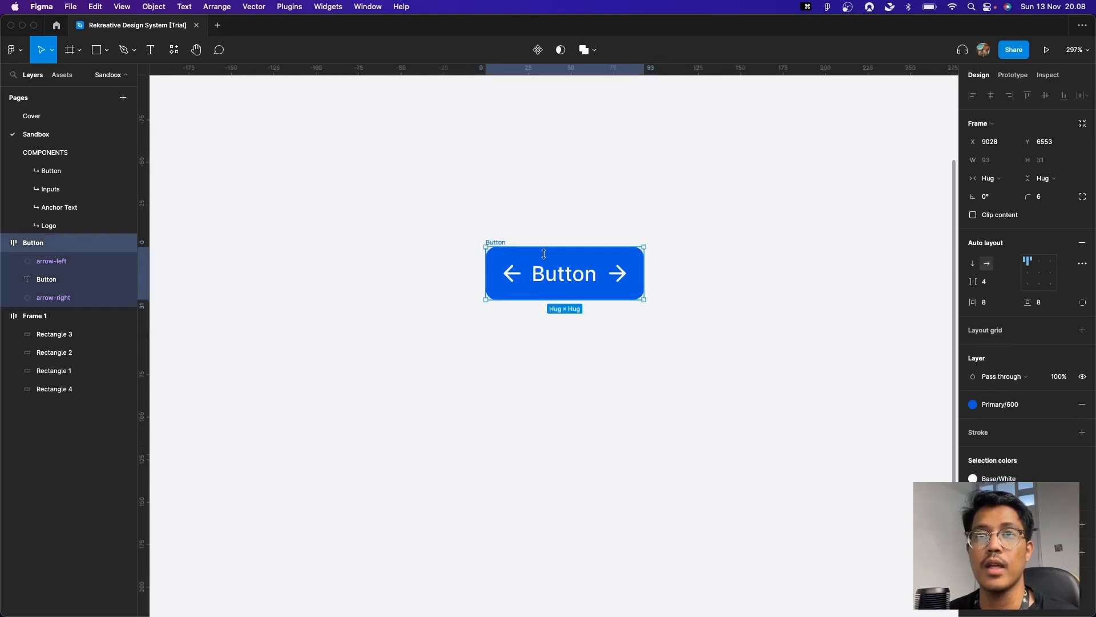
scroll(567, 274, "up", 1)
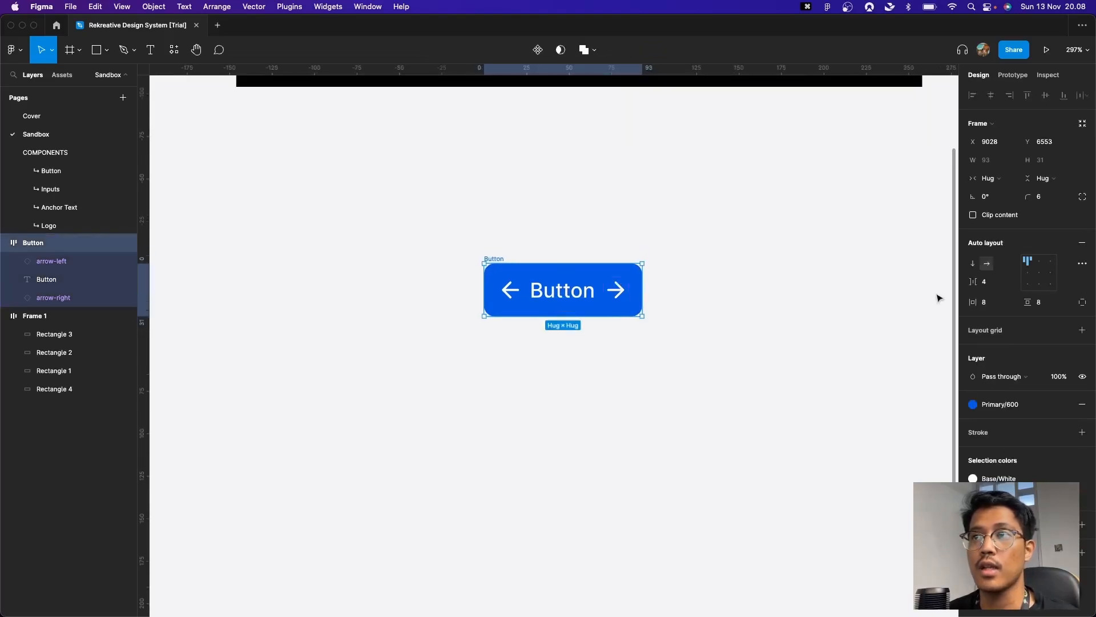
left_click(1039, 273)
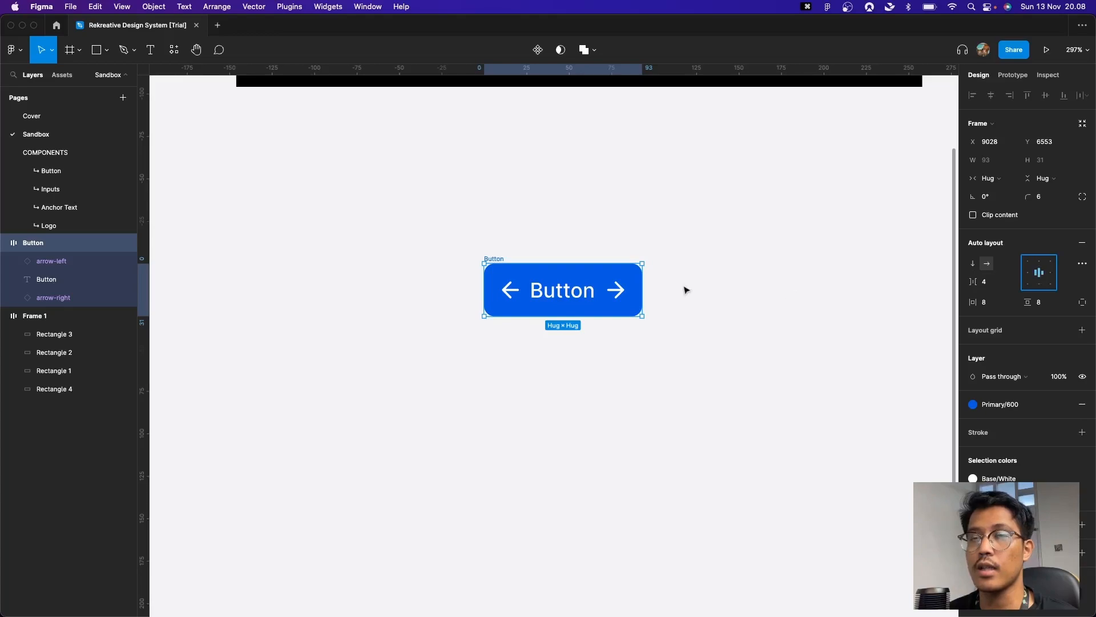
Widen the Button frame to about 202 by extending its right edge.
left_click(650, 284)
left_click(638, 280)
left_click_drag(642, 280, 795, 277)
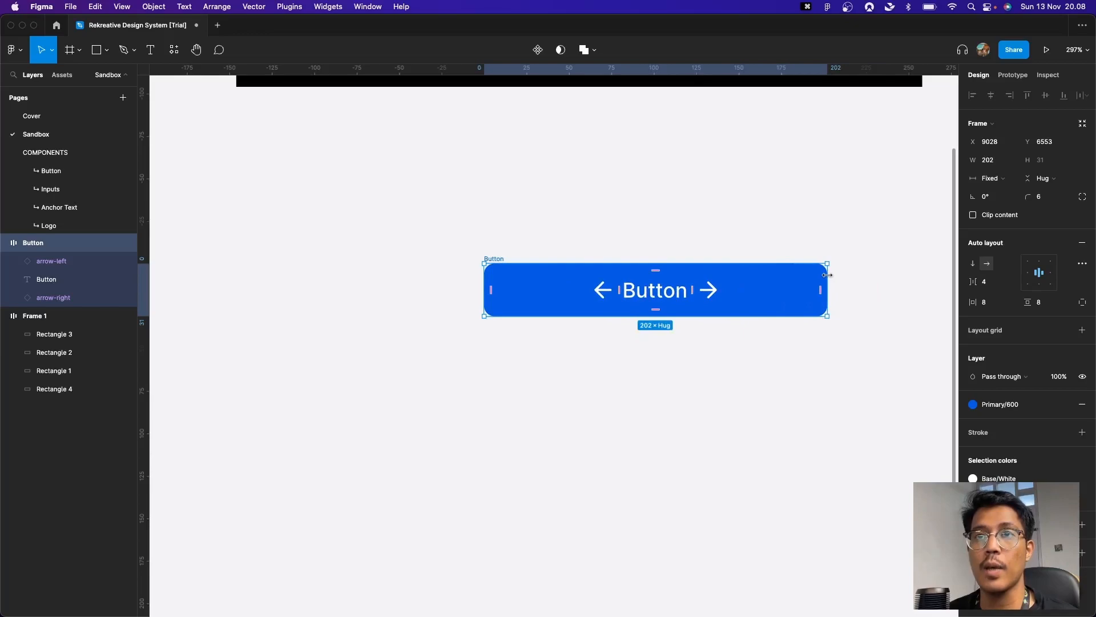
left_click(606, 297)
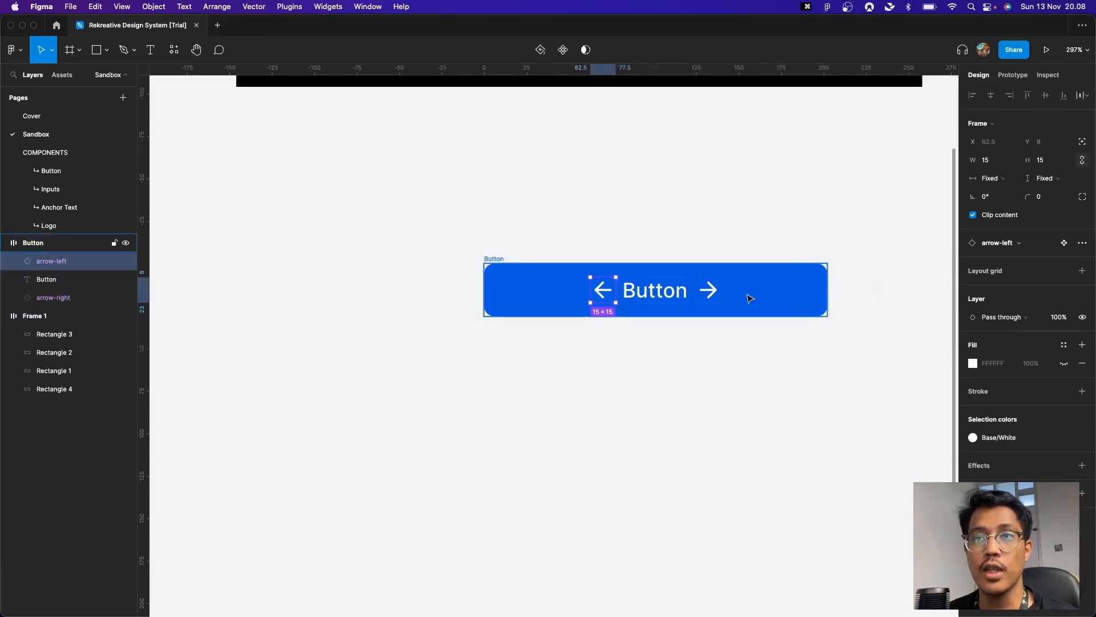
left_click(721, 293)
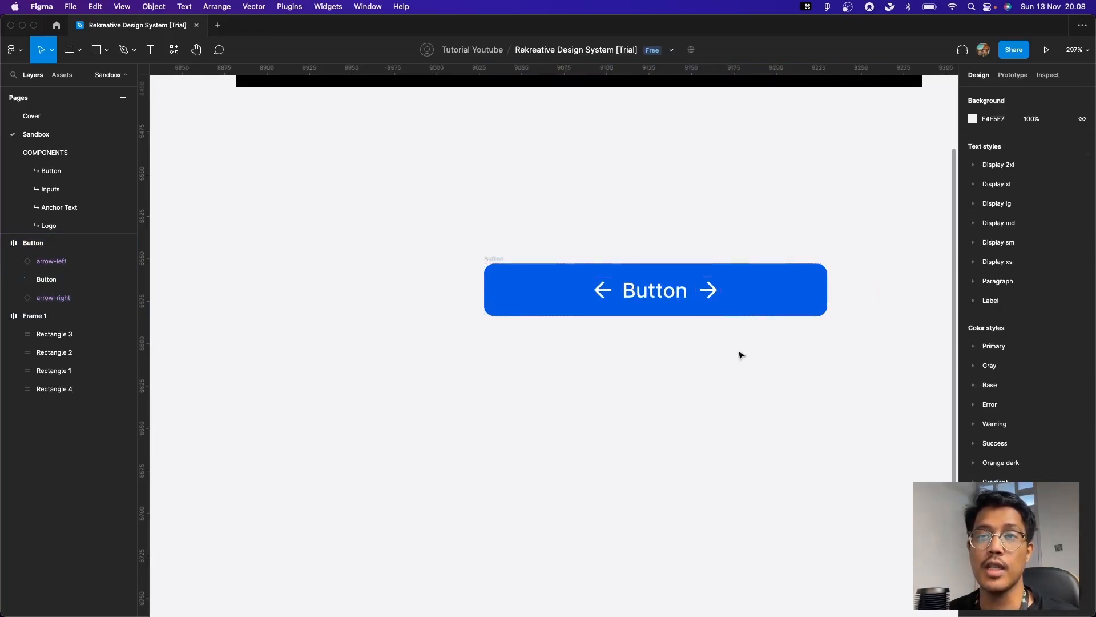
Set the button text's width to Fill container and its text alignment to centre.
left_click(667, 296)
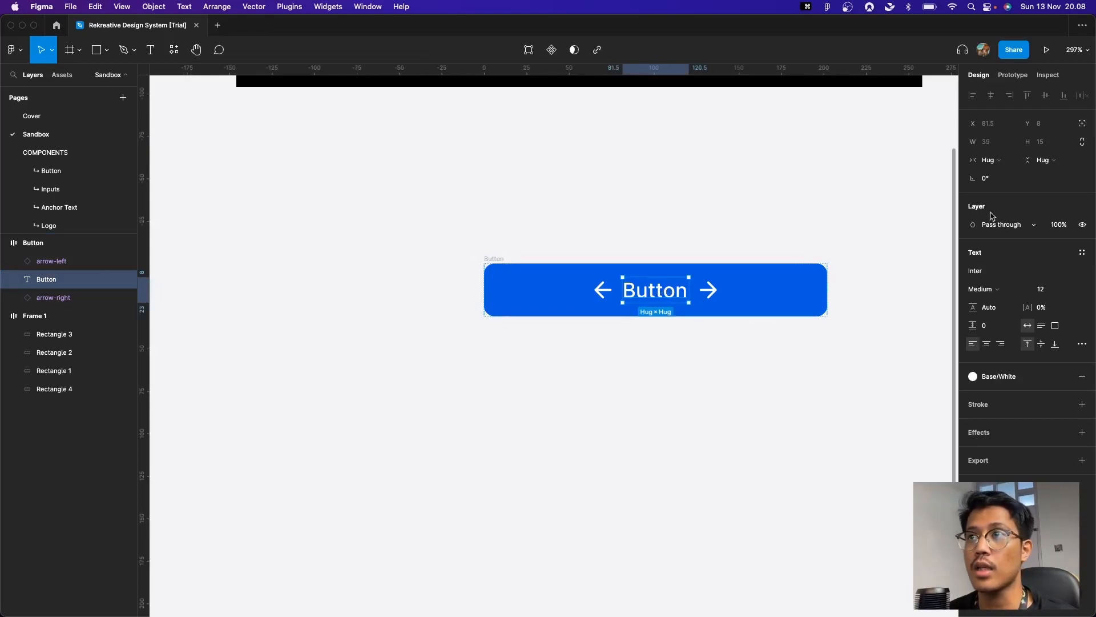
left_click(1003, 164)
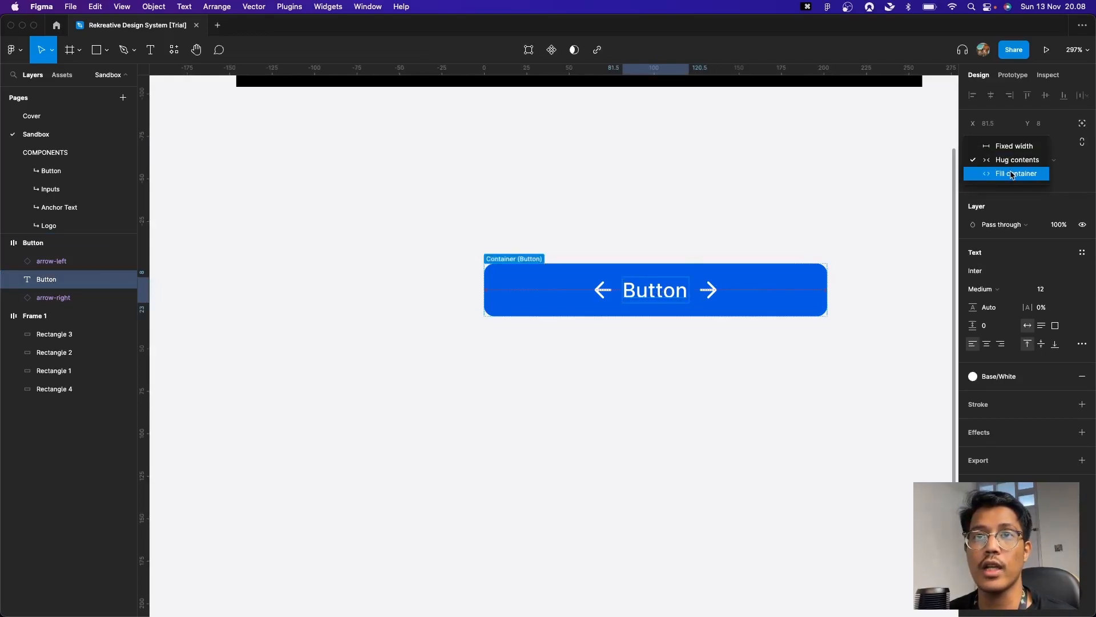
left_click(1012, 175)
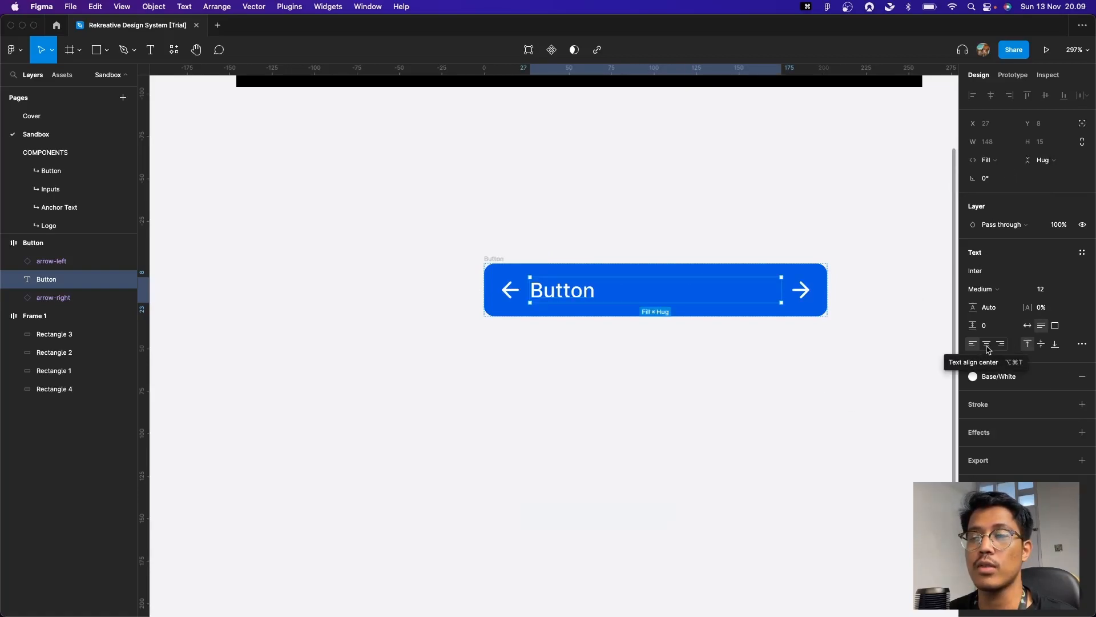
left_click(987, 345)
left_click(778, 382)
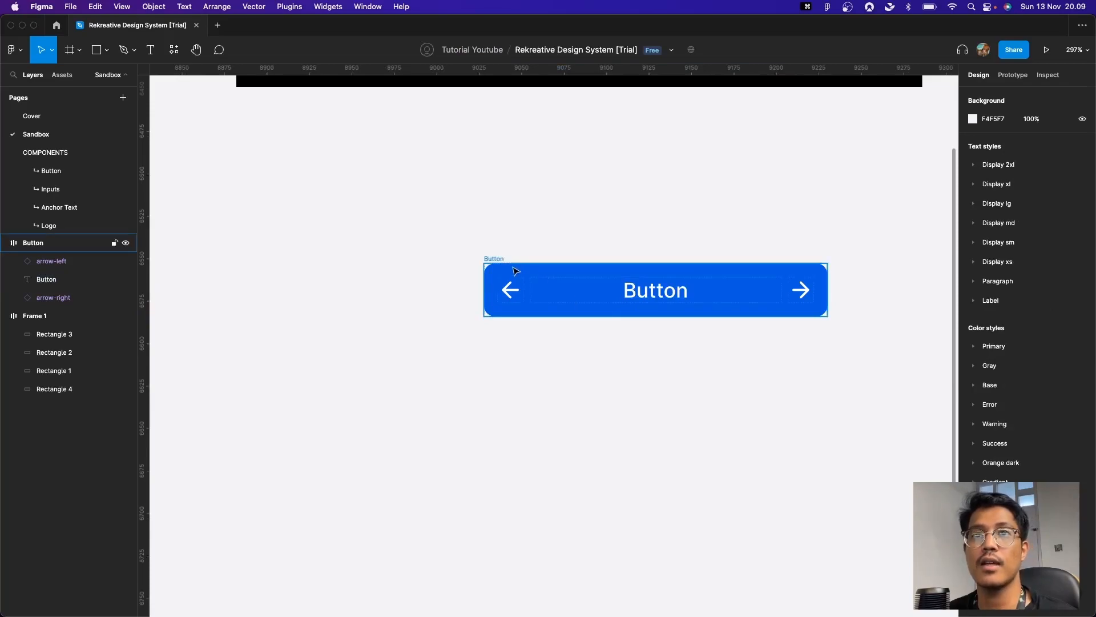
Try resizing the Button frame from its right edge, and undo the resize.
left_click(483, 259)
left_click_drag(828, 279, 801, 289)
key("super+z")
left_click(865, 331)
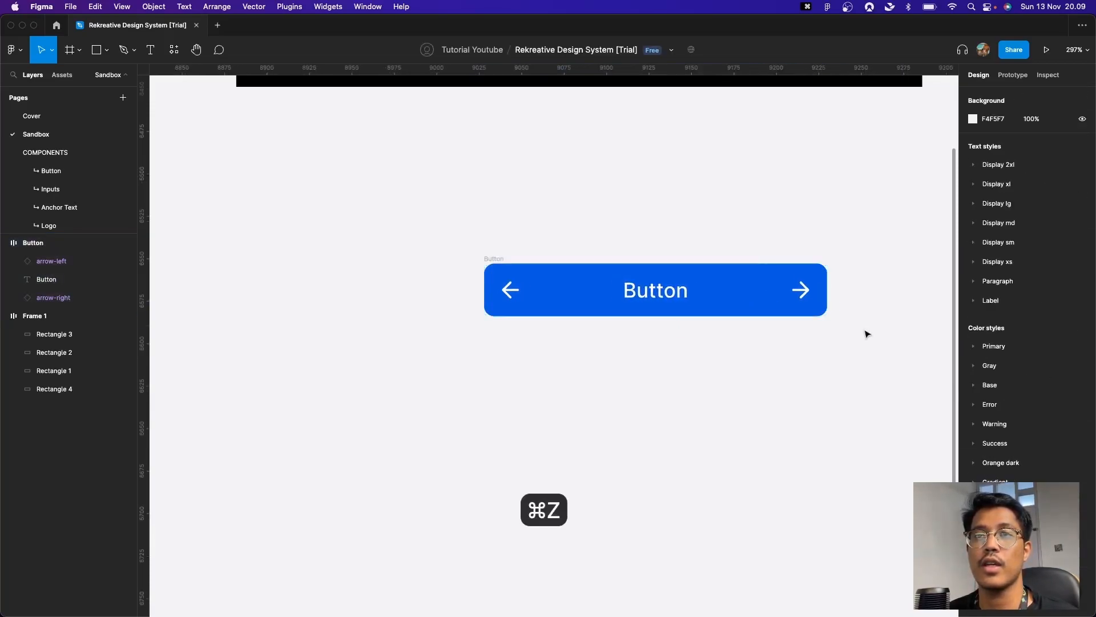
Add a stroke to the Button frame, trying the Primary/100 colour style before switching it to Primary/200.
scroll(832, 346, "right", 1)
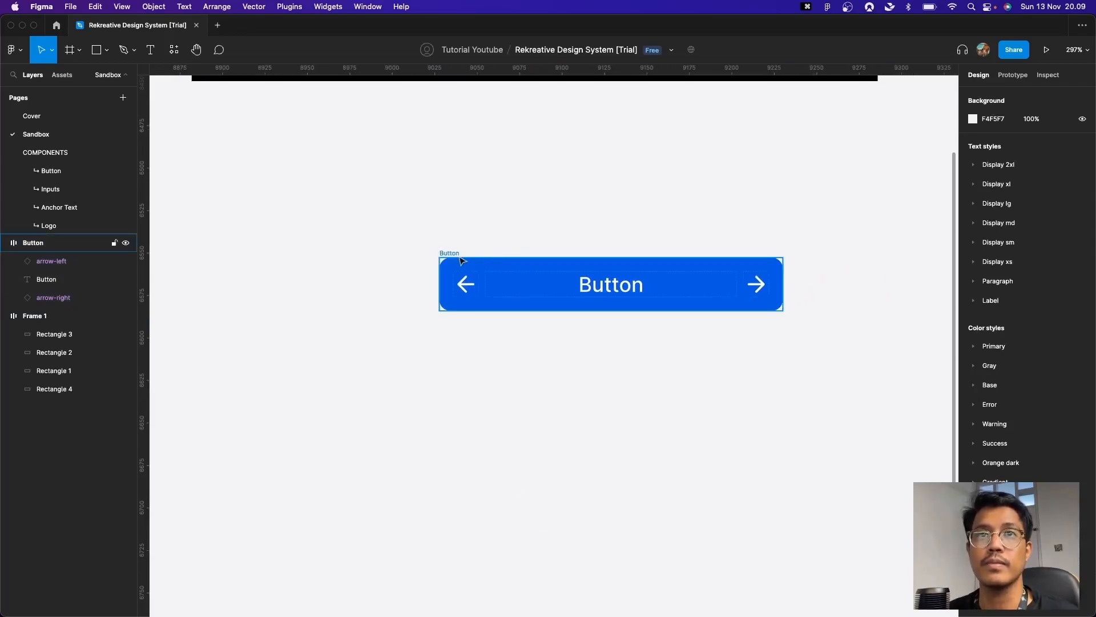
left_click(492, 264)
left_click(1063, 432)
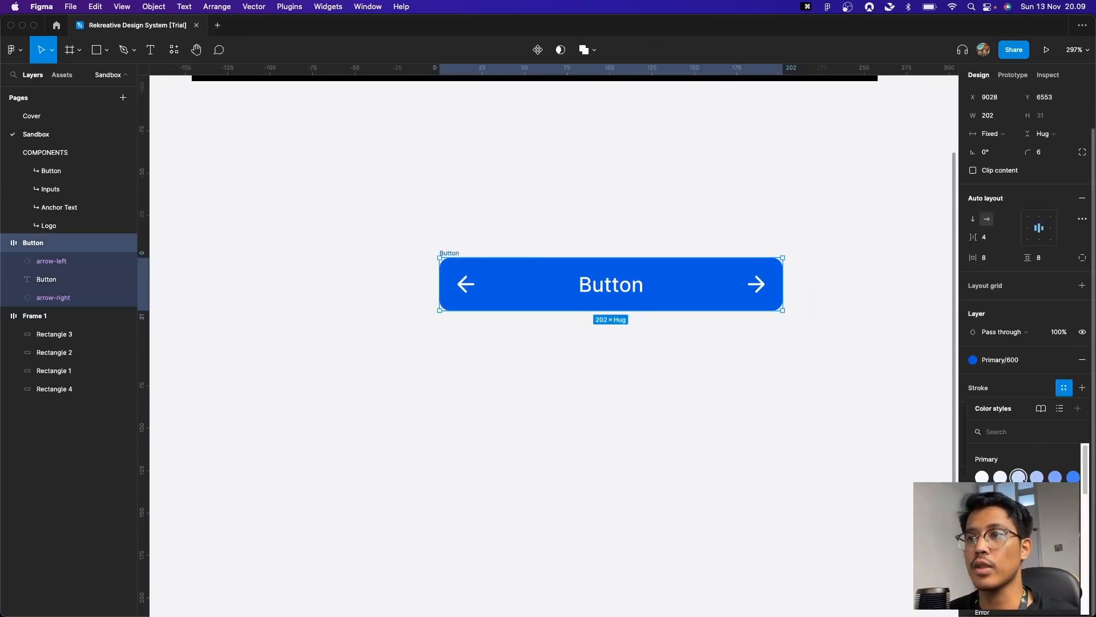
left_click(1018, 477)
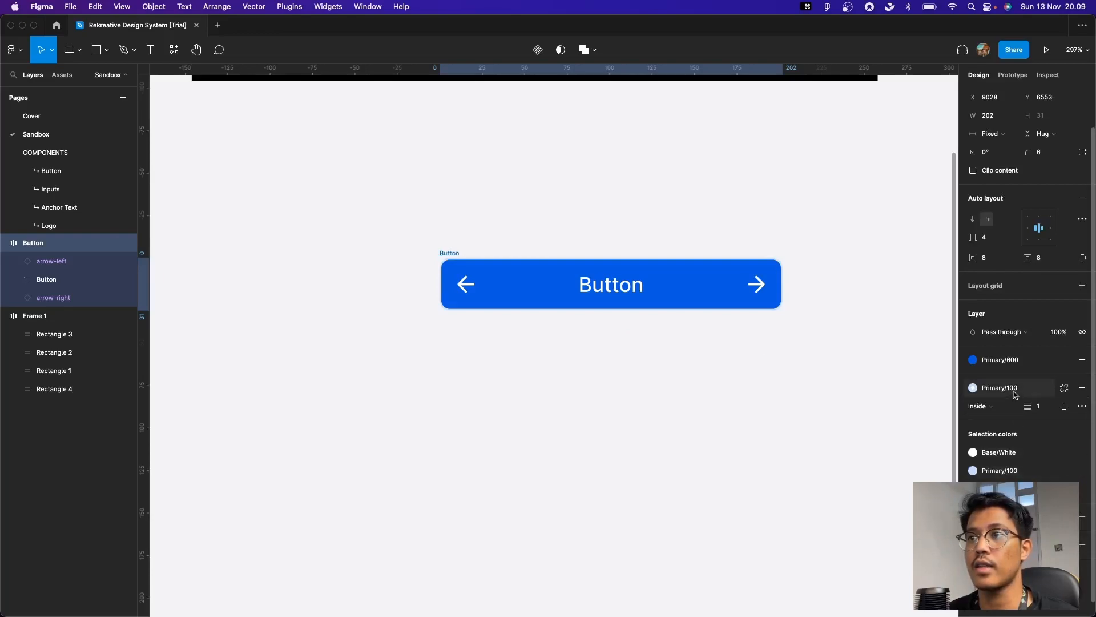
left_click(1038, 476)
Try a stroke weight of 4 on the Button frame, settle on 2, and set the stroke position to Outside.
type("4")
key("Return")
left_click(1035, 406)
type("2")
key("Return")
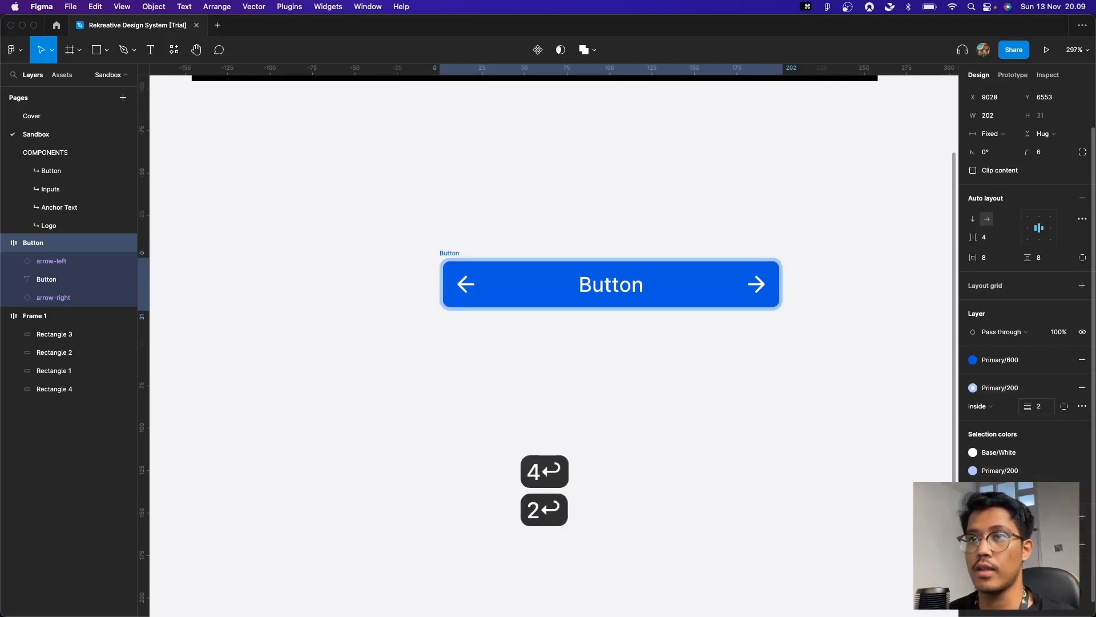
left_click(993, 407)
left_click(845, 384)
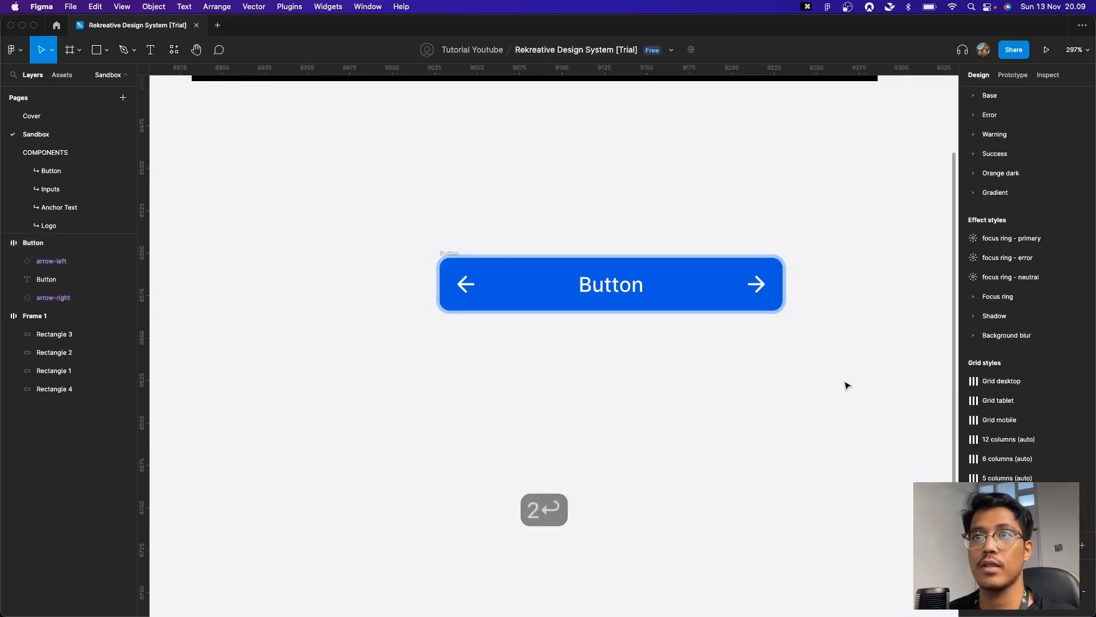
scroll(632, 334, "up", 2)
scroll(632, 334, "right", 3)
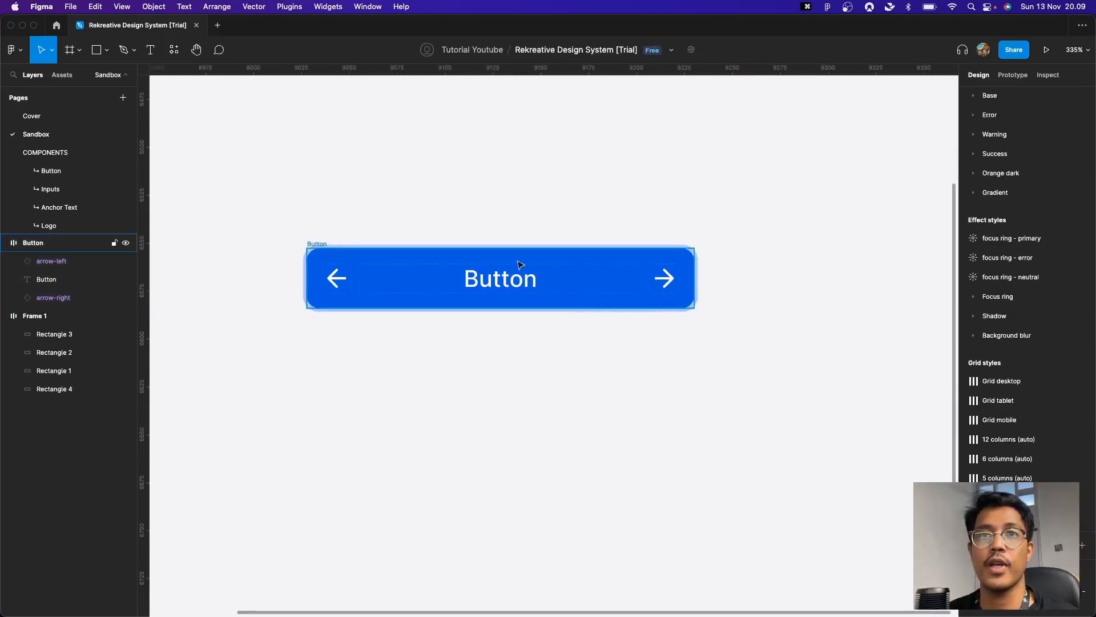
left_click_drag(245, 202, 857, 396)
left_click(710, 364)
scroll(692, 361, "down", 3, "ctrl")
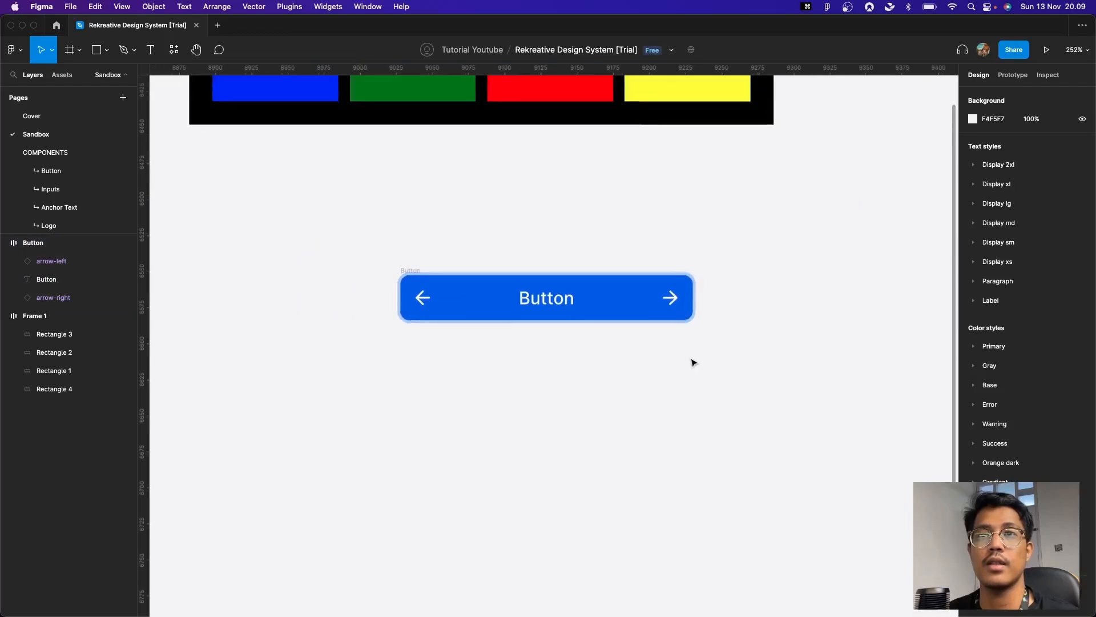
scroll(693, 361, "up", 1, "ctrl")
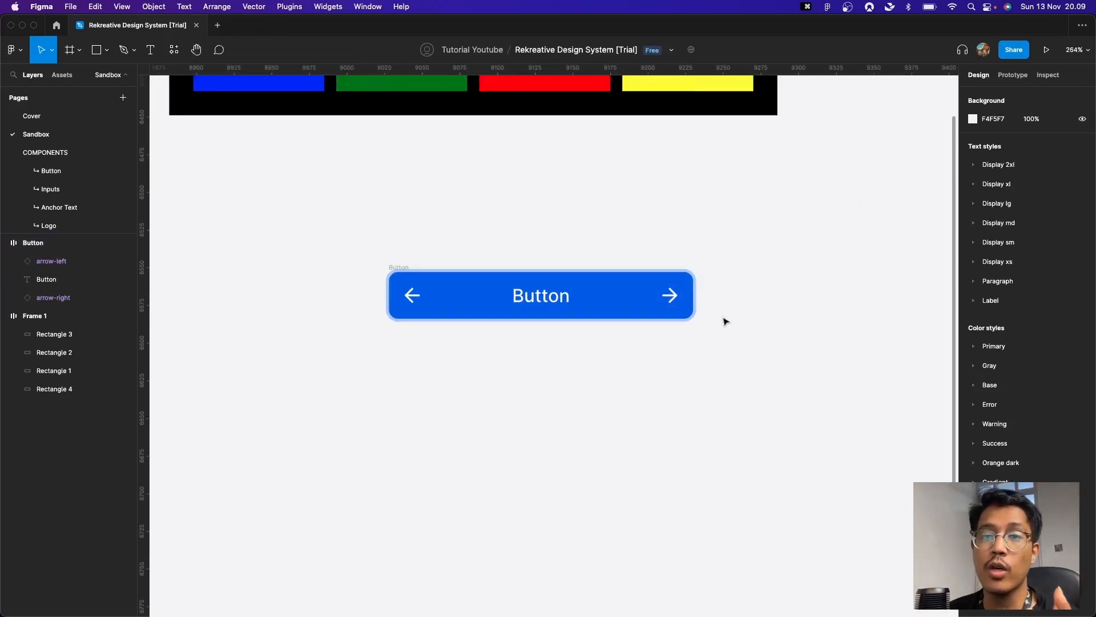